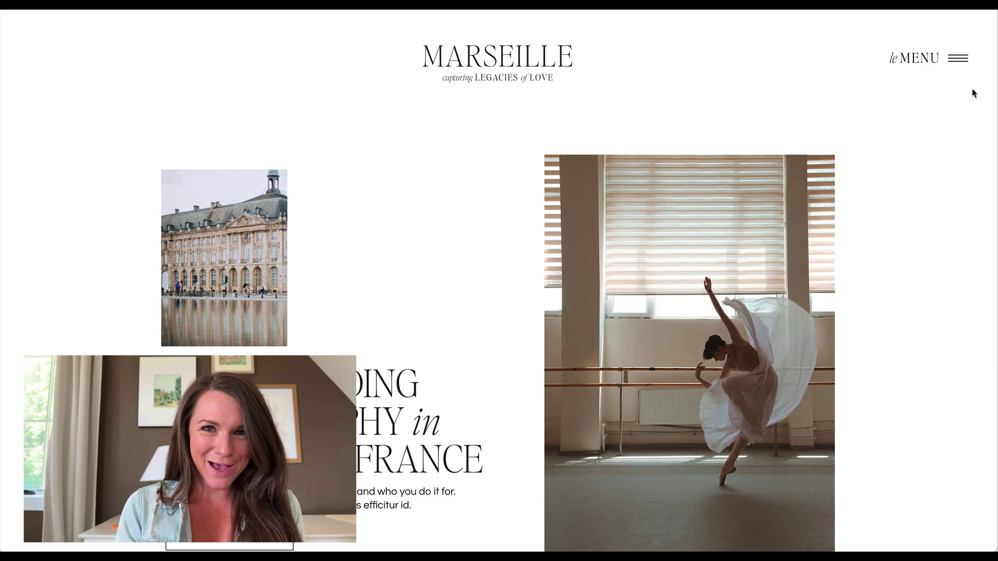
Try the example site's slide-out menu, then return to the Home page header
{"action": "left_click", "coordinate": [958, 59]}
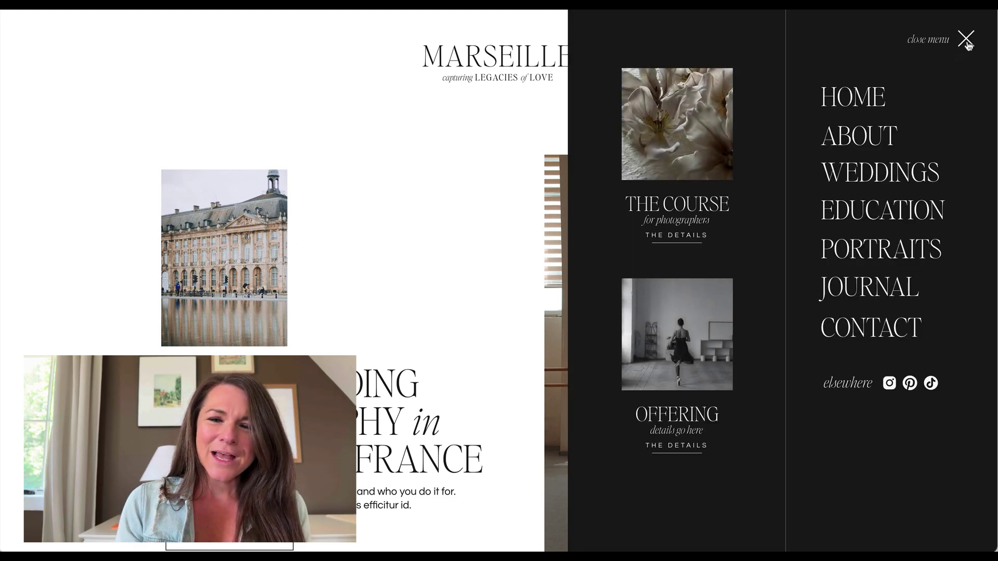
{"action": "left_click", "coordinate": [967, 44]}
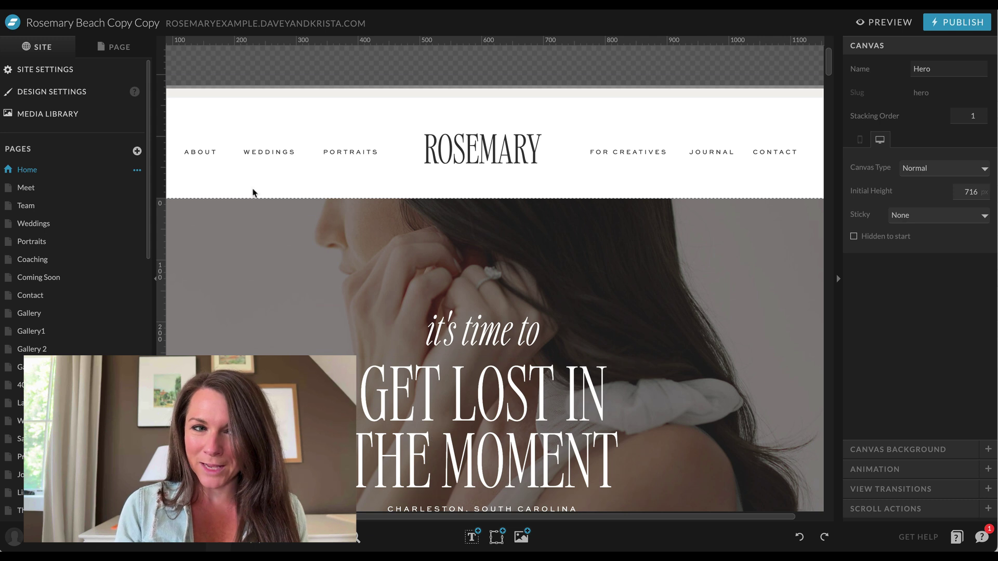
{"action": "mouse_move", "coordinate": [251, 152]}
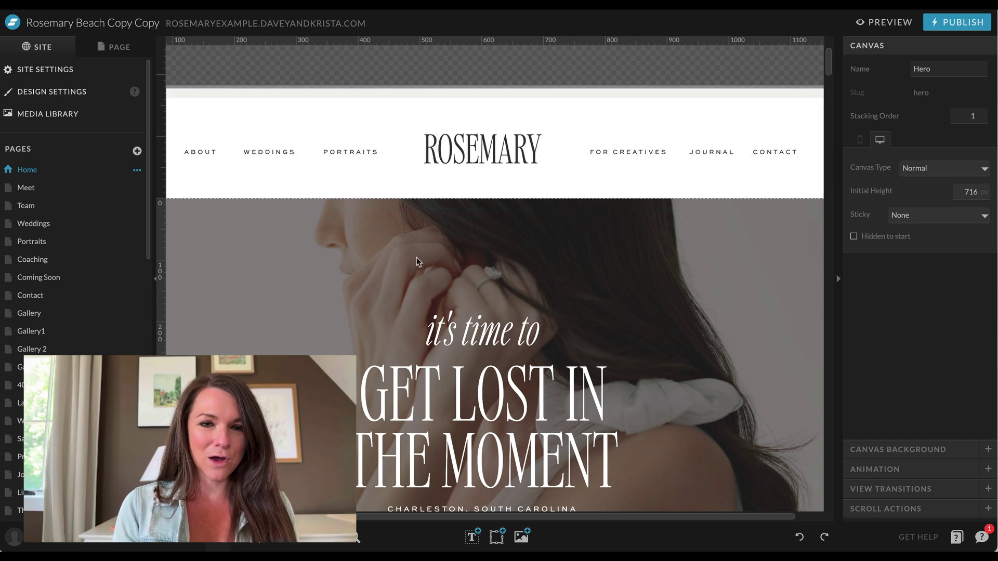
Open the Navigation canvas and add an icon element right beside the CONTACT link
{"action": "left_click", "coordinate": [506, 158]}
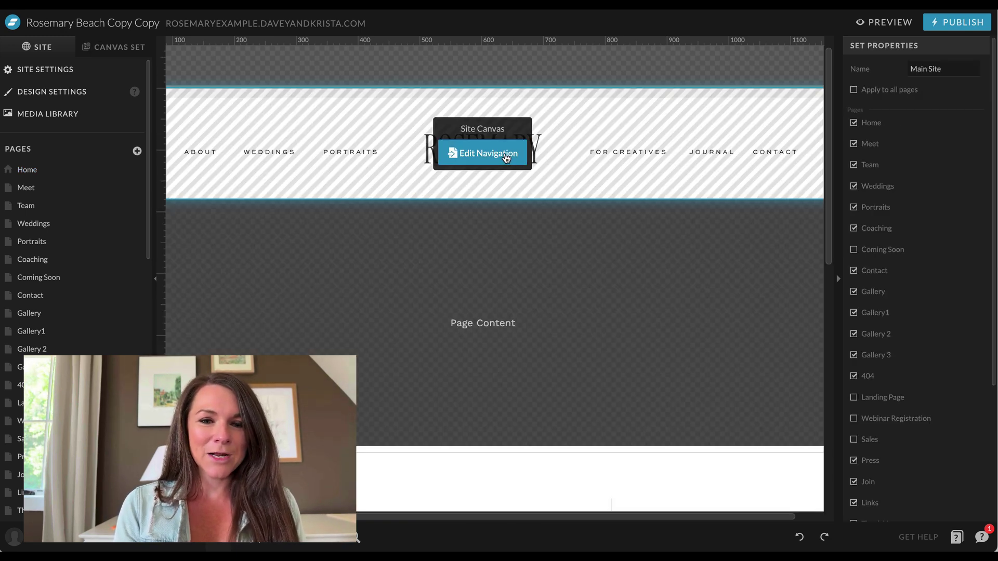
{"action": "left_click", "coordinate": [507, 156]}
{"action": "scroll", "coordinate": [506, 156], "scroll_direction": "right", "scroll_amount": 3}
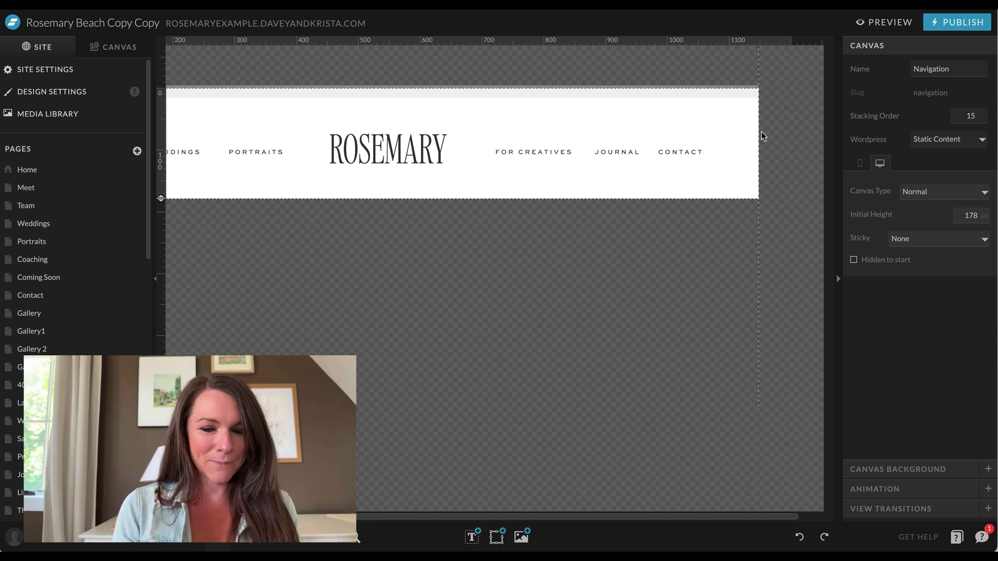
{"action": "left_click", "coordinate": [497, 537]}
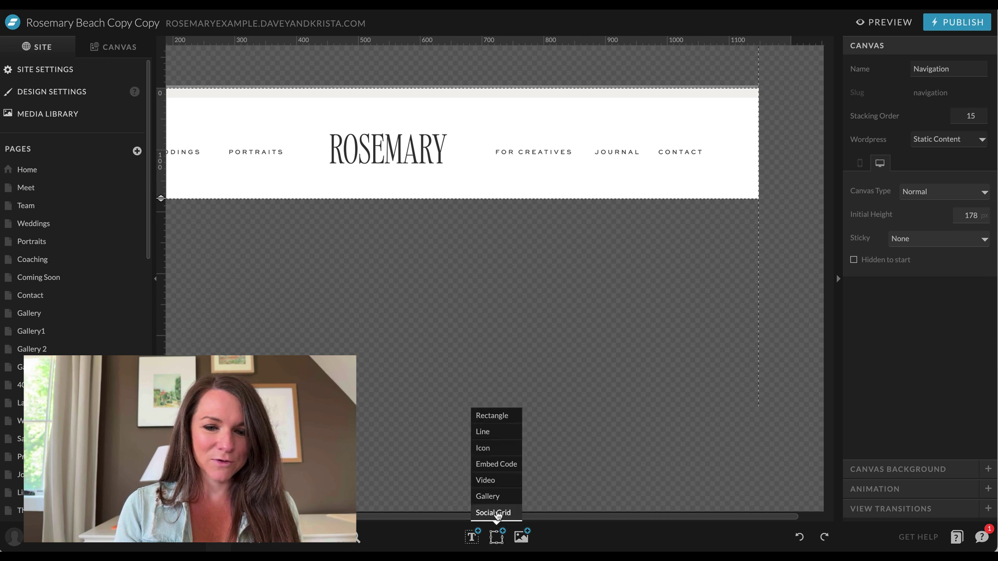
{"action": "left_click", "coordinate": [483, 448]}
{"action": "left_click_drag", "start_coordinate": [391, 136], "coordinate": [729, 135]}
Turn the icon into a colour-1 hamburger icon, then shrink and nudge it into place
{"action": "left_click", "coordinate": [883, 47]}
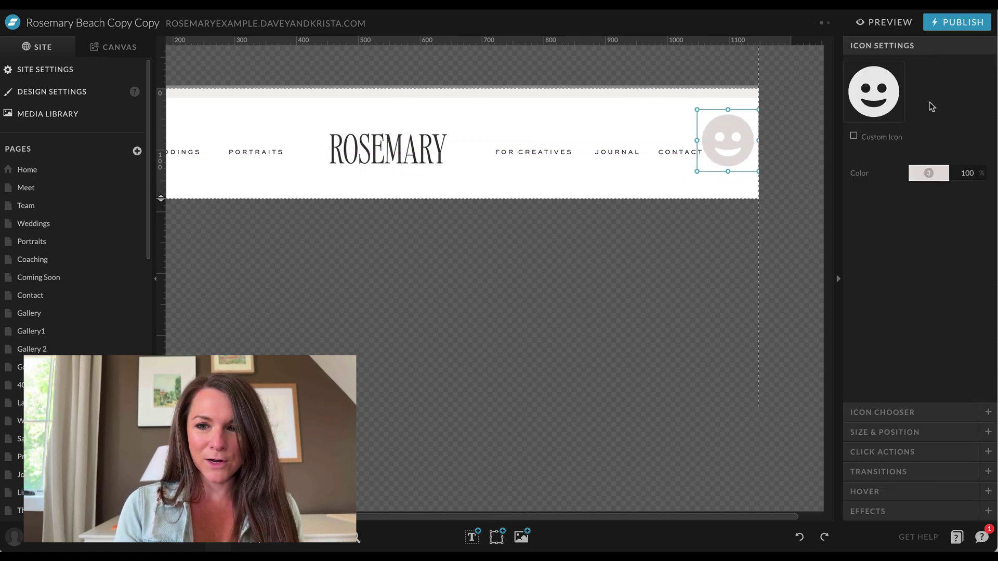
{"action": "left_click", "coordinate": [929, 174]}
{"action": "left_click", "coordinate": [855, 202]}
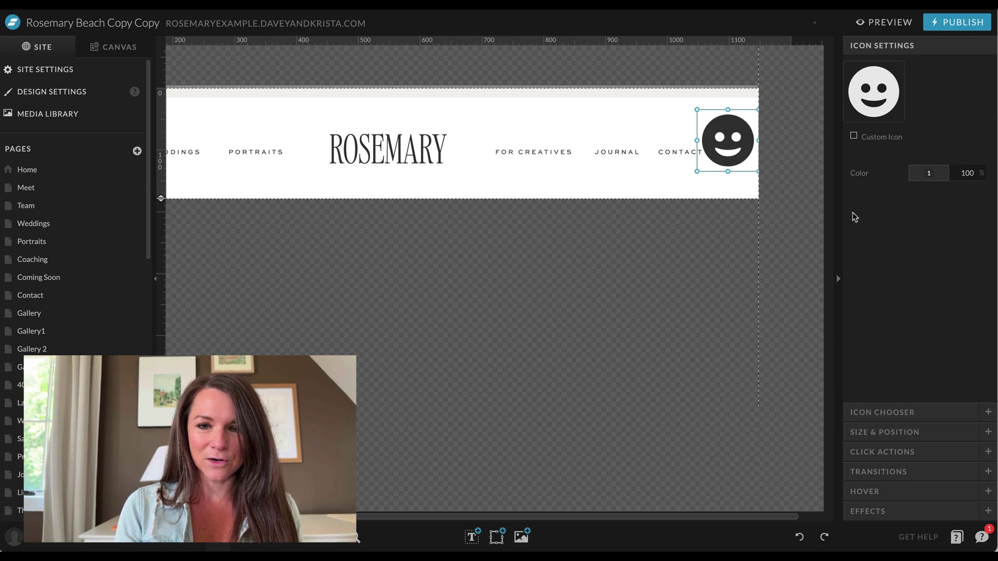
{"action": "left_click", "coordinate": [885, 413]}
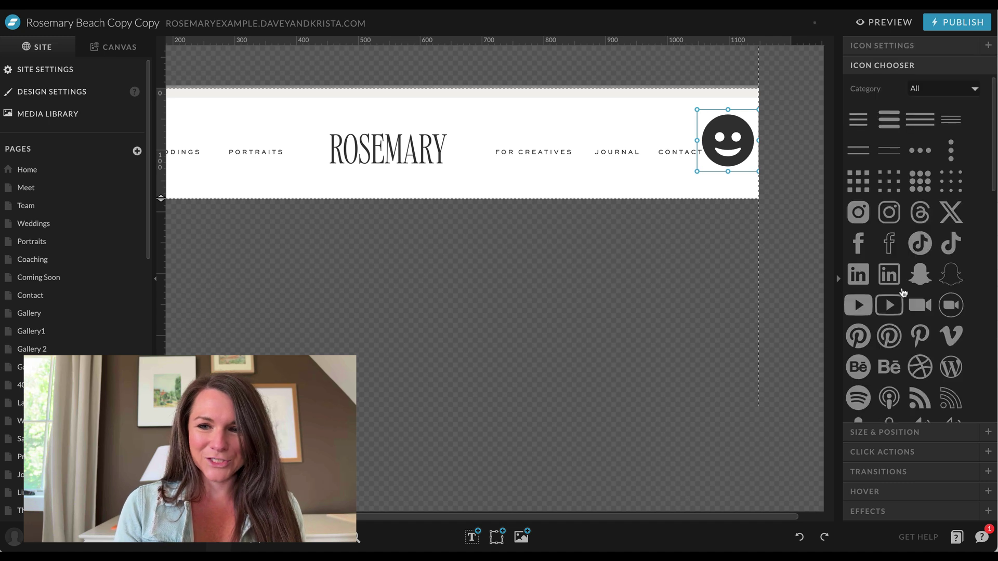
{"action": "left_click", "coordinate": [956, 122]}
{"action": "left_click_drag", "start_coordinate": [697, 171], "coordinate": [727, 139]}
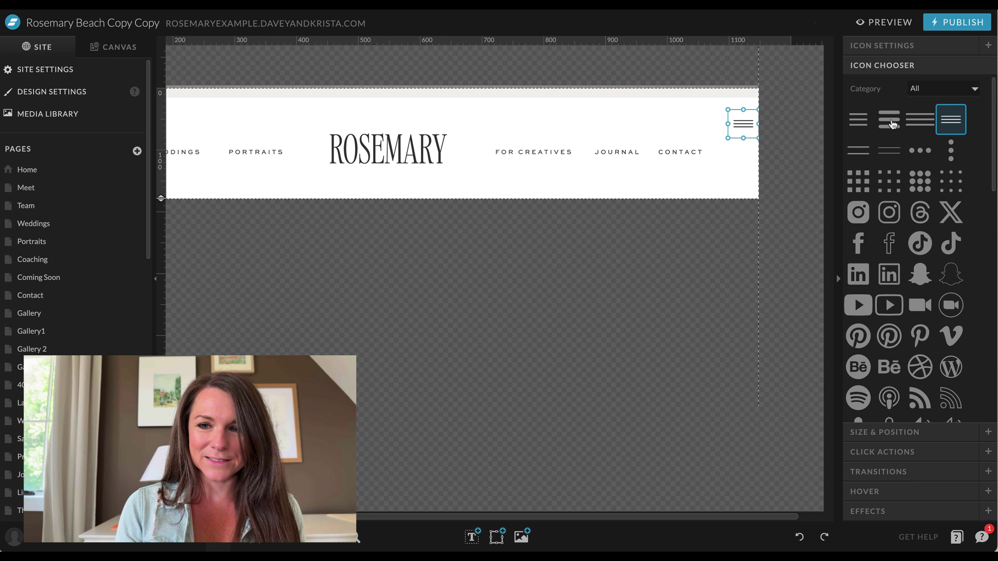
{"action": "mouse_move", "coordinate": [730, 131]}
{"action": "left_mouse_down"}
{"action": "mouse_move", "coordinate": [735, 122]}
{"action": "mouse_move", "coordinate": [721, 132]}
{"action": "left_mouse_up"}
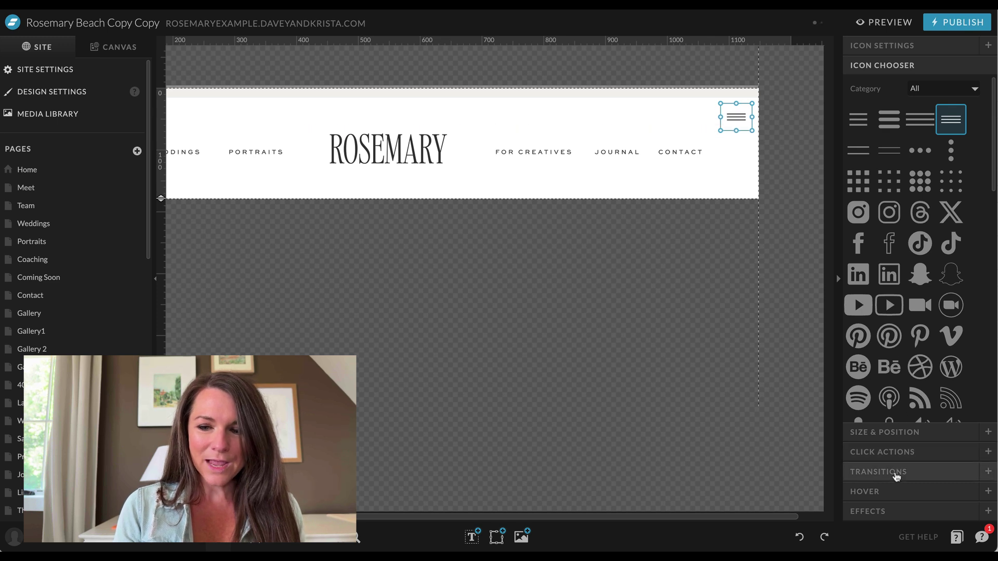
Lock the hamburger icon to the right edge and check it in the site preview
{"action": "left_click", "coordinate": [900, 433]}
{"action": "left_click", "coordinate": [947, 332]}
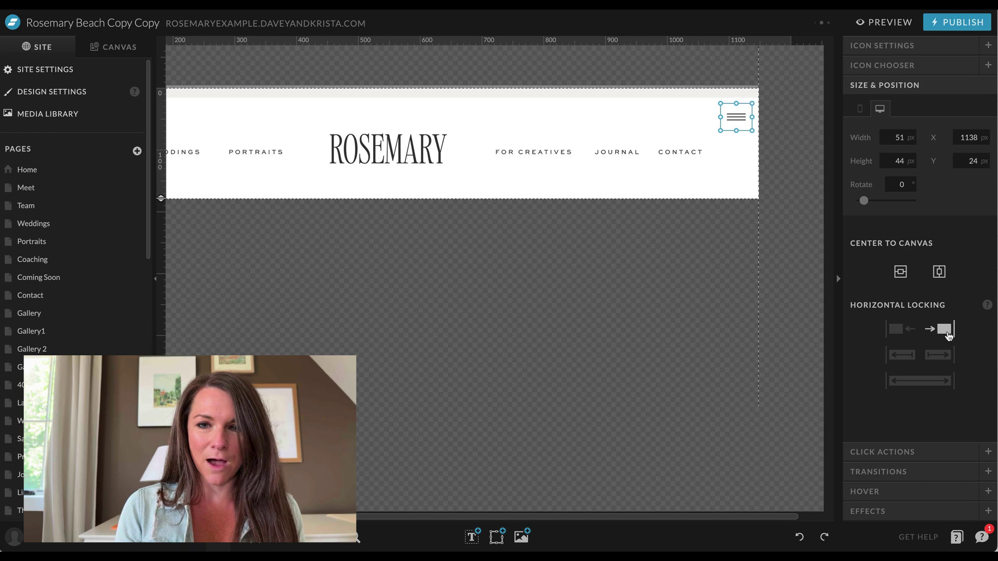
{"action": "left_click", "coordinate": [881, 24]}
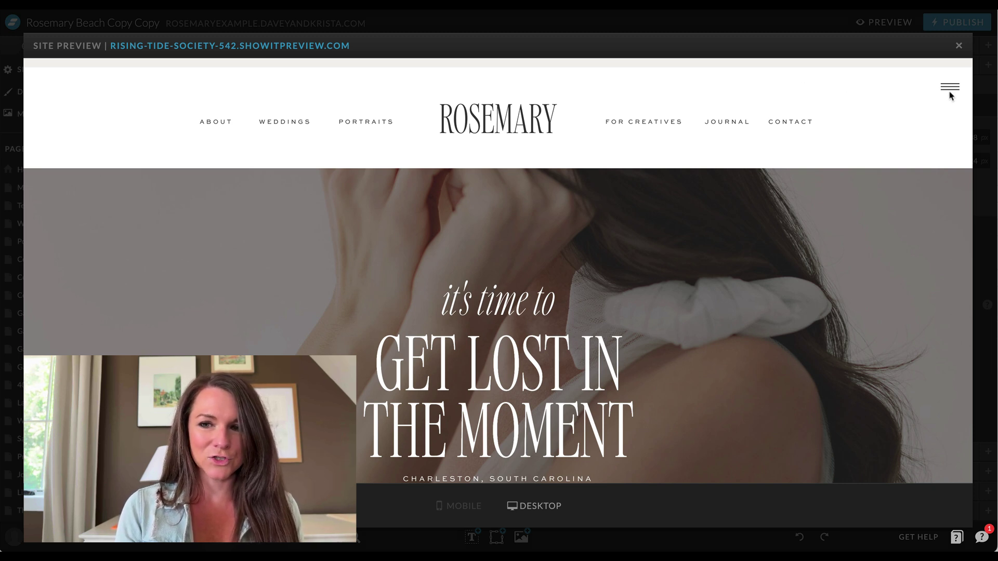
{"action": "left_click", "coordinate": [959, 46]}
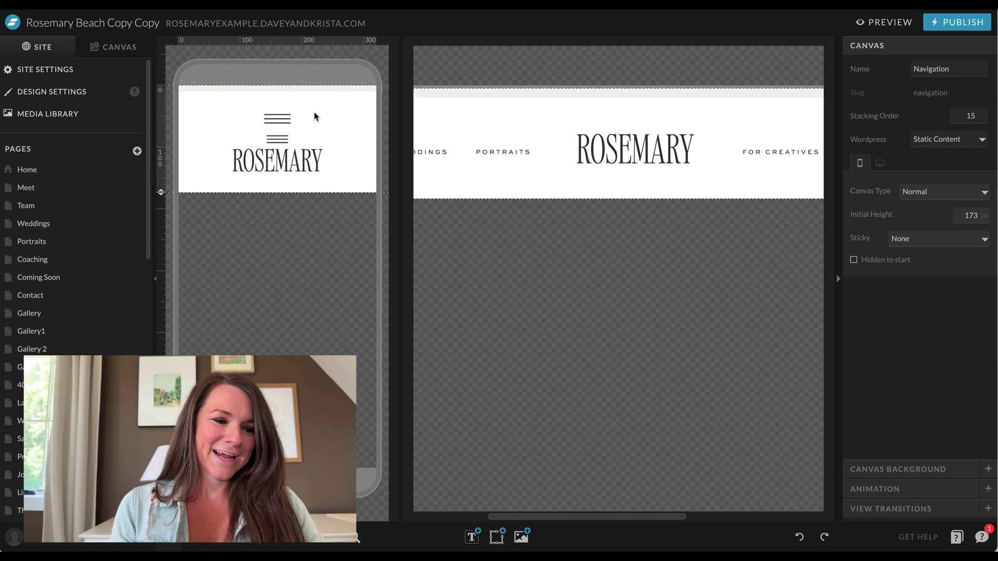
Hide the new hamburger icon layer on mobile, then go back to the site's pages
{"action": "left_click", "coordinate": [150, 53]}
{"action": "left_click", "coordinate": [281, 120]}
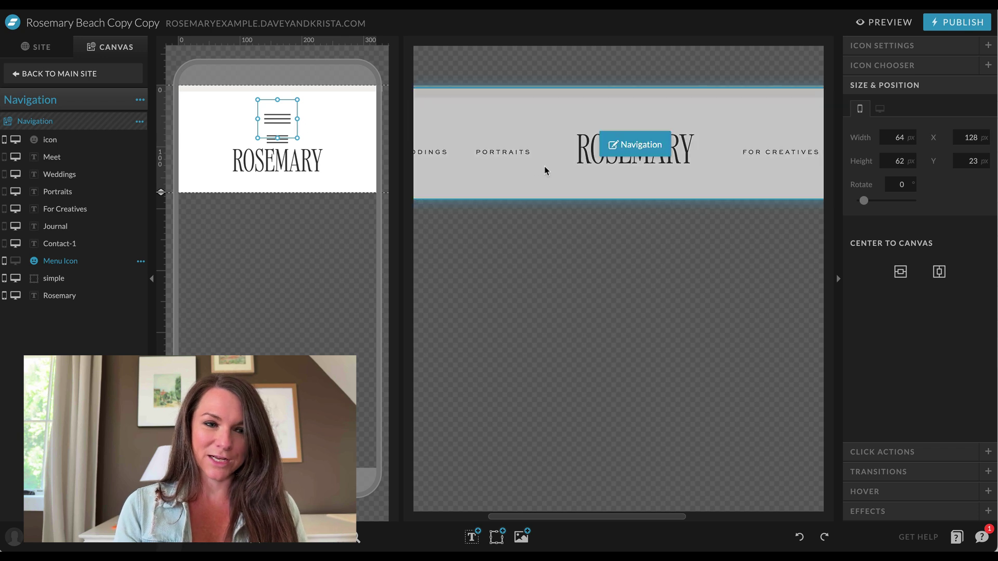
{"action": "scroll", "coordinate": [572, 156], "scroll_direction": "right", "scroll_amount": 5}
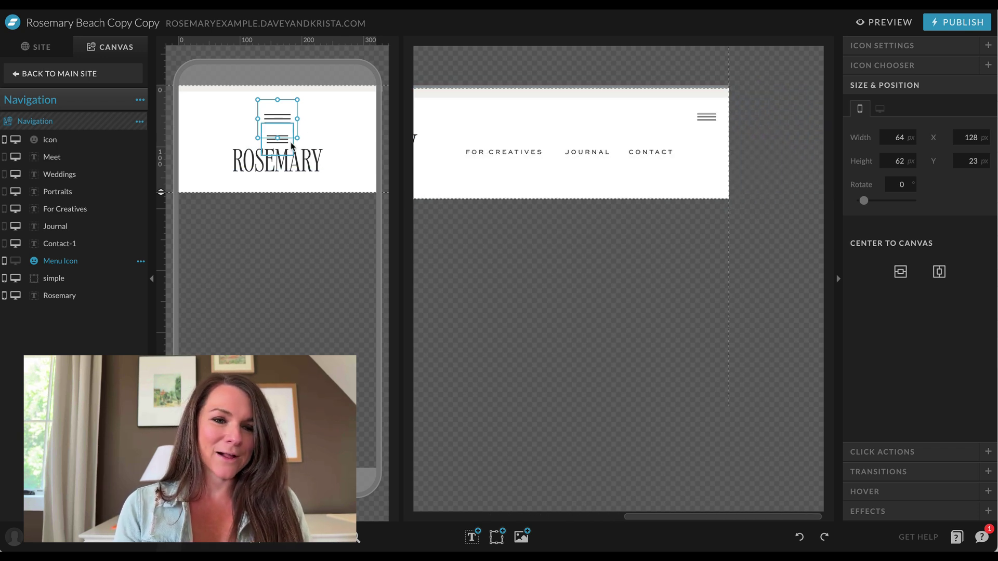
{"action": "left_click", "coordinate": [292, 142]}
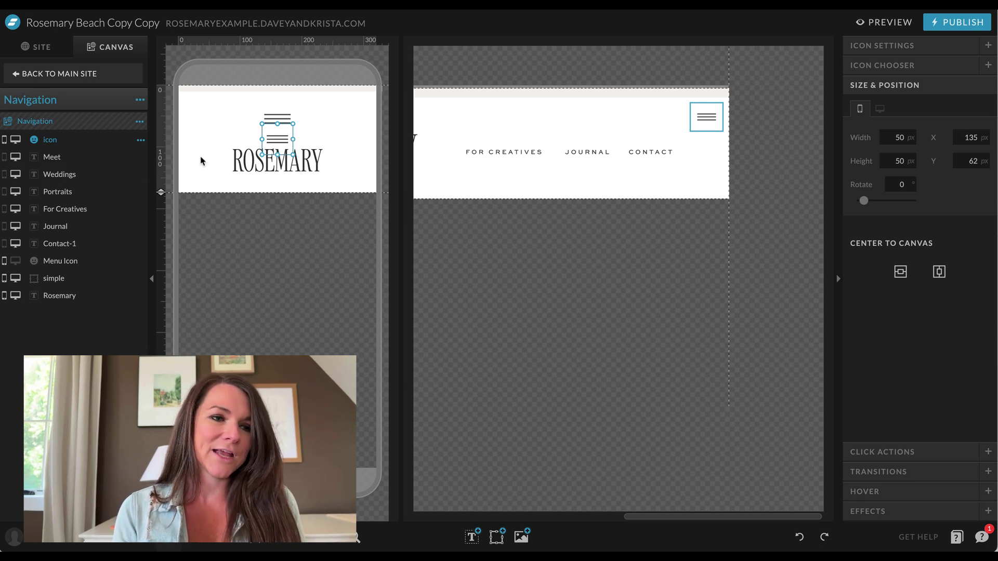
{"action": "left_click", "coordinate": [5, 141]}
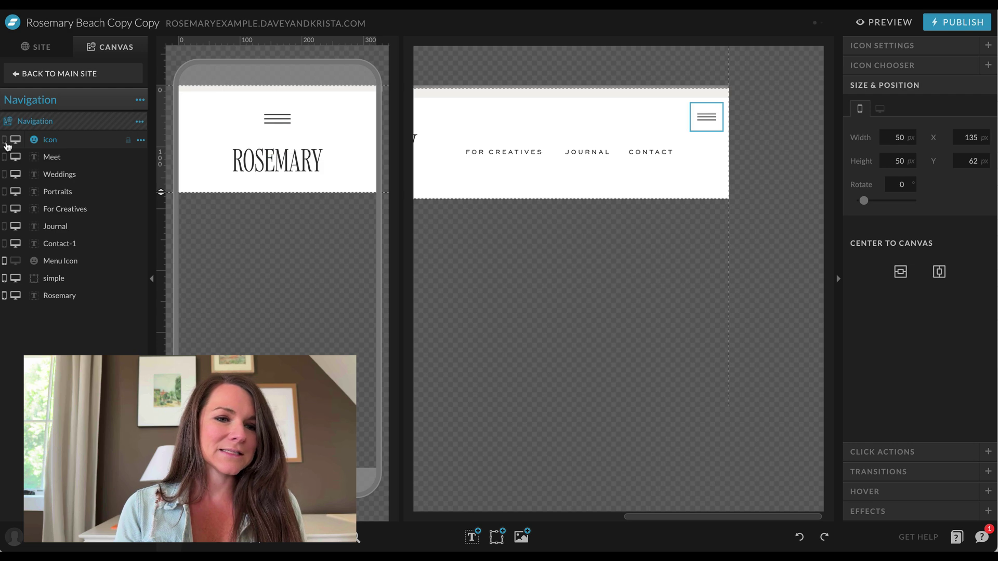
{"action": "left_click", "coordinate": [38, 47]}
Add a blank canvas to the Home page, move it above Hero, and start editing it
{"action": "left_click", "coordinate": [32, 171]}
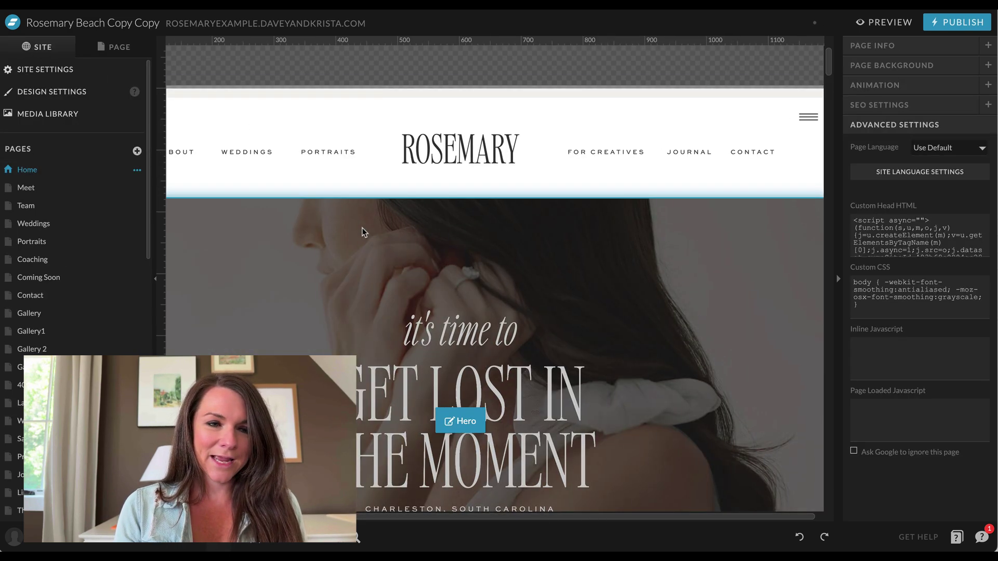
{"action": "left_click", "coordinate": [113, 46]}
{"action": "left_click", "coordinate": [141, 76]}
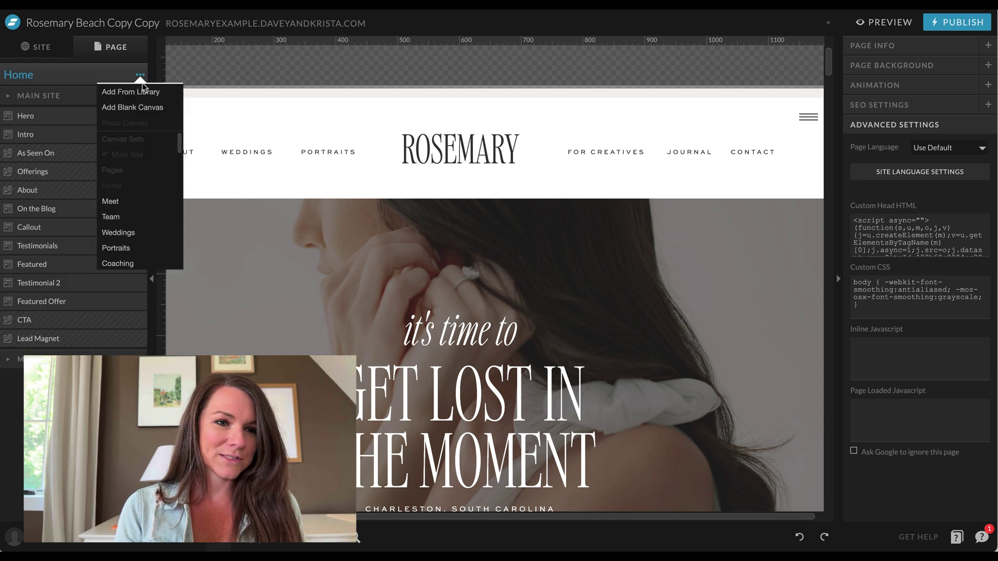
{"action": "left_click", "coordinate": [133, 104]}
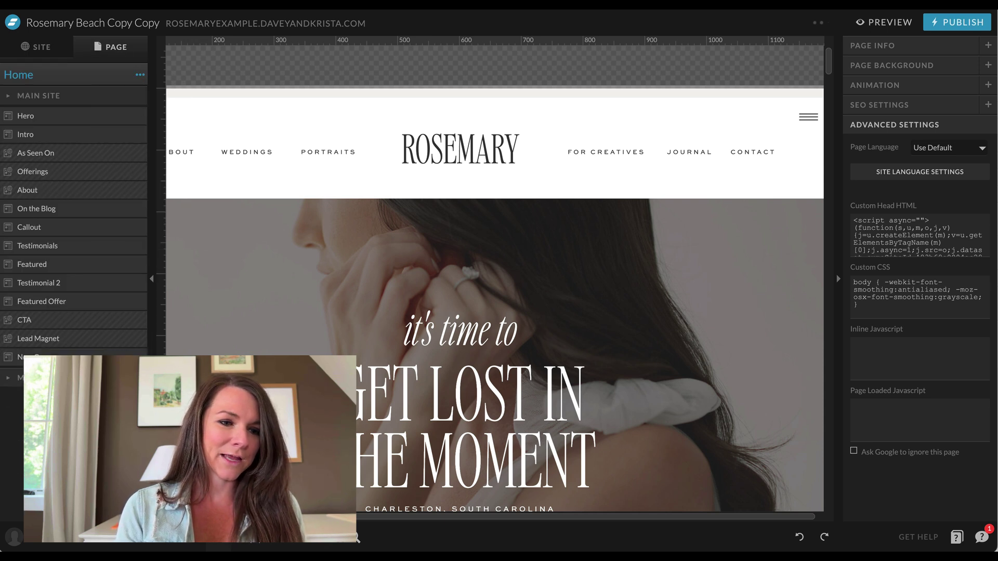
{"action": "left_click_drag", "start_coordinate": [78, 358], "coordinate": [77, 115]}
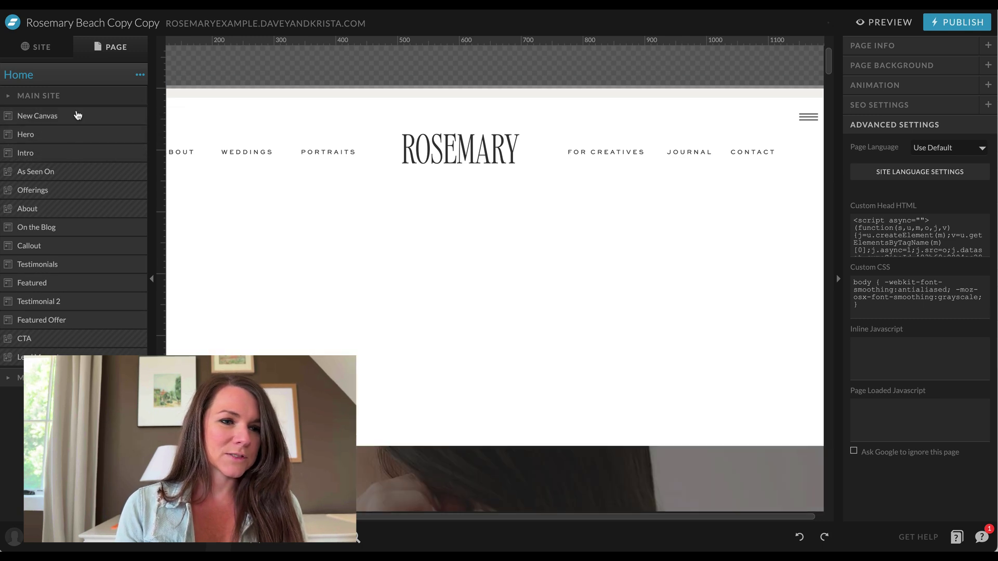
{"action": "left_click", "coordinate": [229, 194]}
{"action": "scroll", "coordinate": [230, 193], "scroll_direction": "down", "scroll_amount": 2}
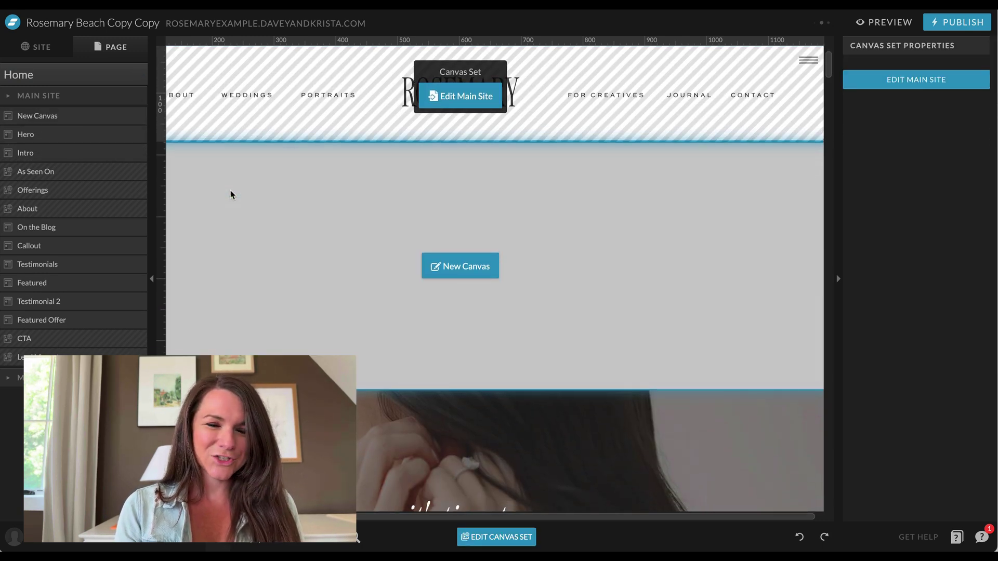
{"action": "left_click", "coordinate": [230, 191]}
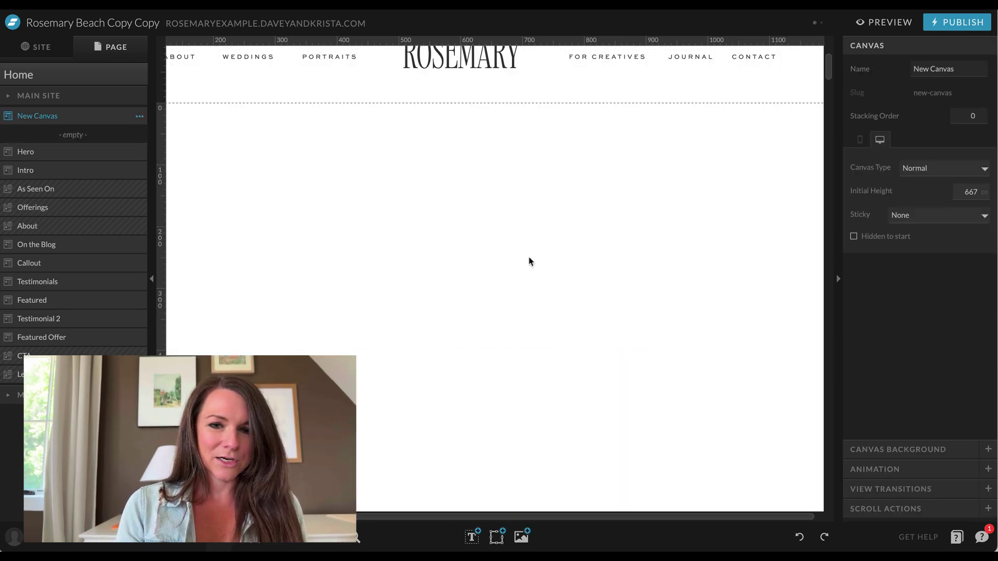
Give the canvas a solid-colour background at 0% opacity with no background media
{"action": "scroll", "coordinate": [563, 256], "scroll_direction": "down", "scroll_amount": 1}
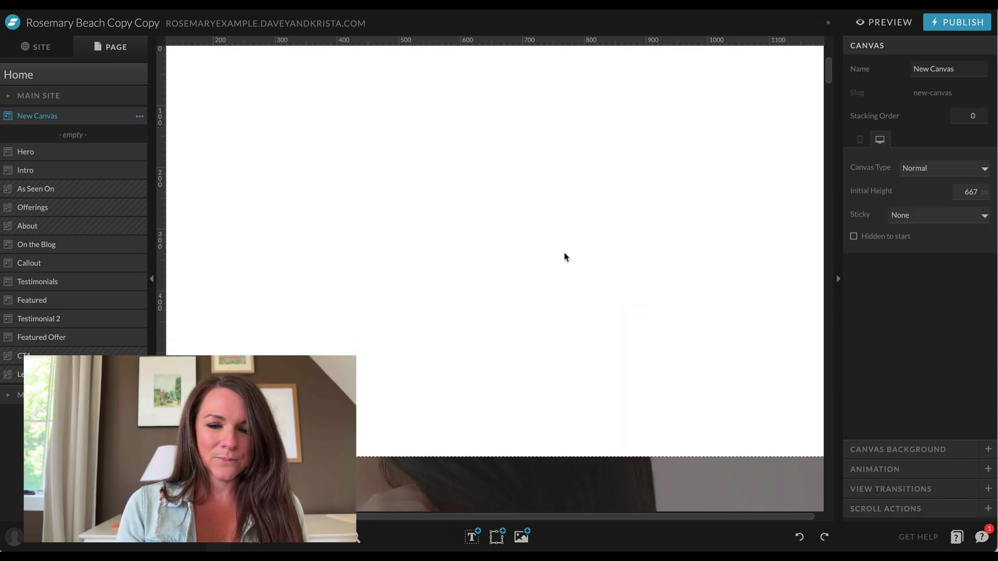
{"action": "left_click", "coordinate": [891, 449]}
{"action": "left_click", "coordinate": [958, 117]}
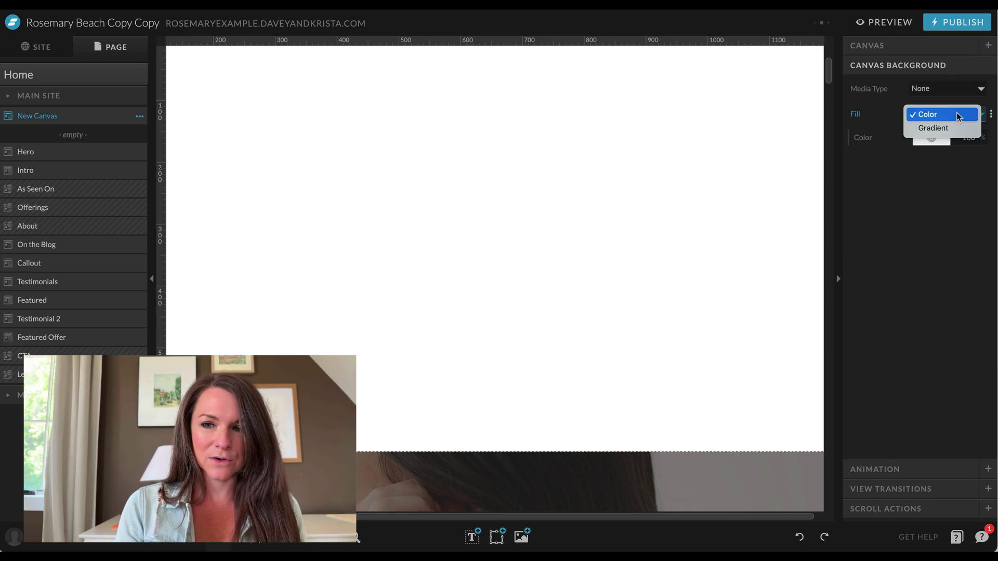
{"action": "left_click", "coordinate": [959, 116]}
{"action": "left_click", "coordinate": [963, 87]}
{"action": "left_click", "coordinate": [963, 87]}
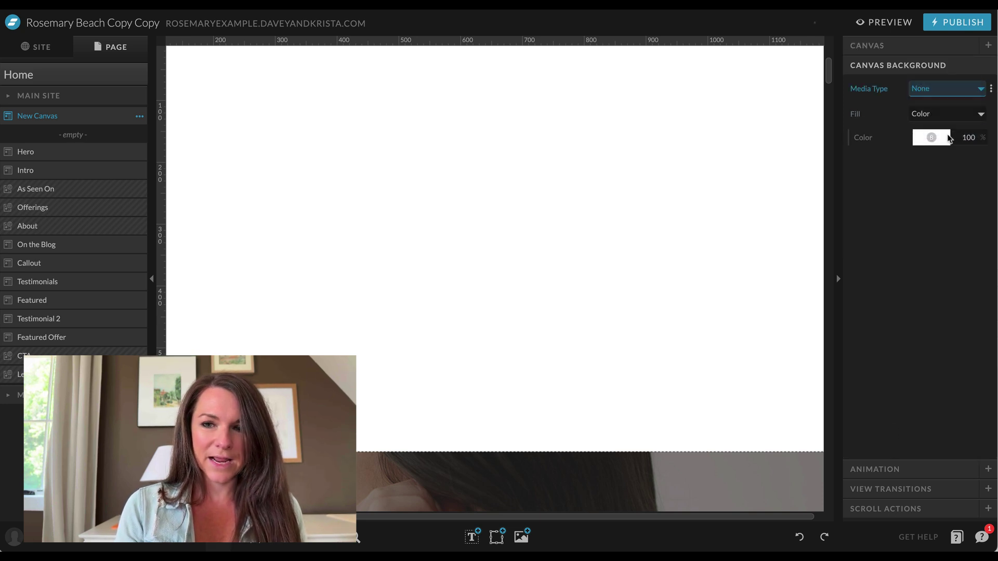
{"action": "left_click", "coordinate": [963, 138]}
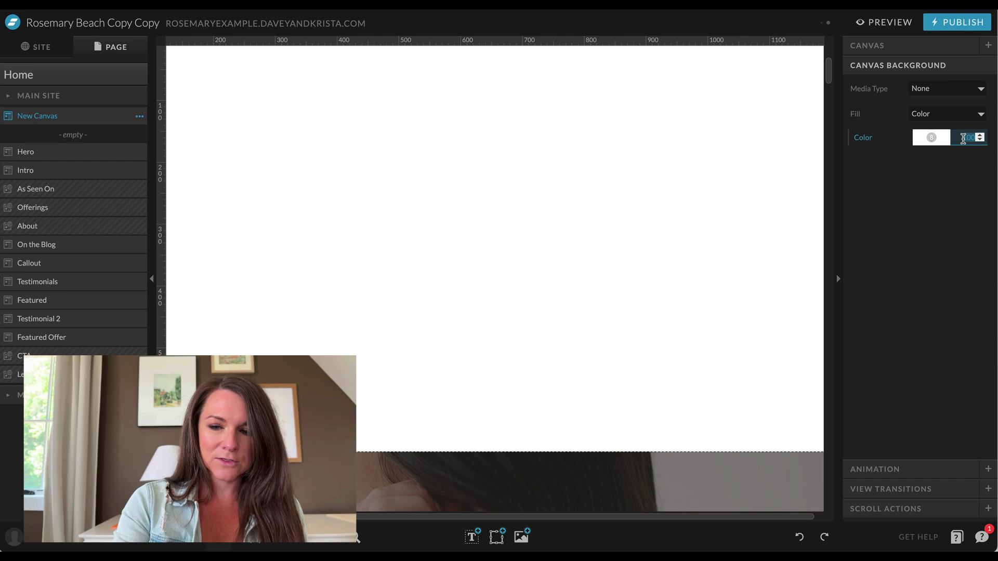
{"action": "type", "text": "0"}
{"action": "key", "text": "Return"}
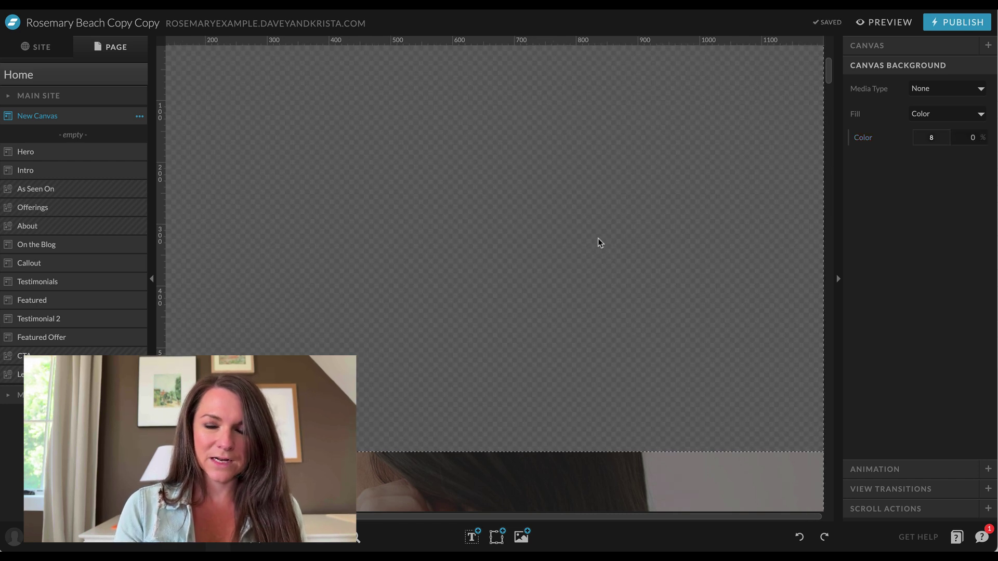
{"action": "scroll", "coordinate": [598, 238], "scroll_direction": "up", "scroll_amount": 2}
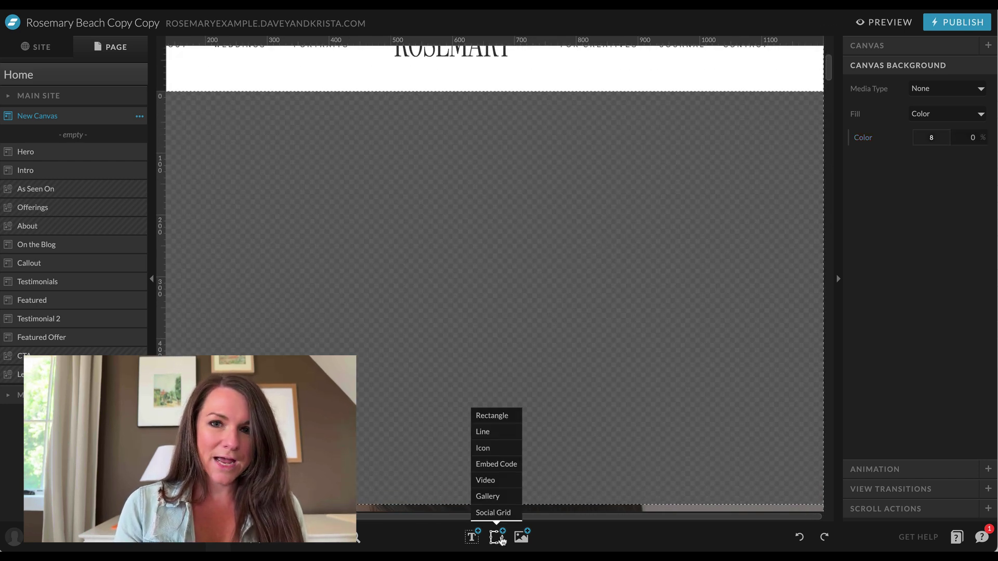
Add a rectangle at the top-right, stretch it to the canvas bottom, locked right
{"action": "mouse_move", "coordinate": [500, 538]}
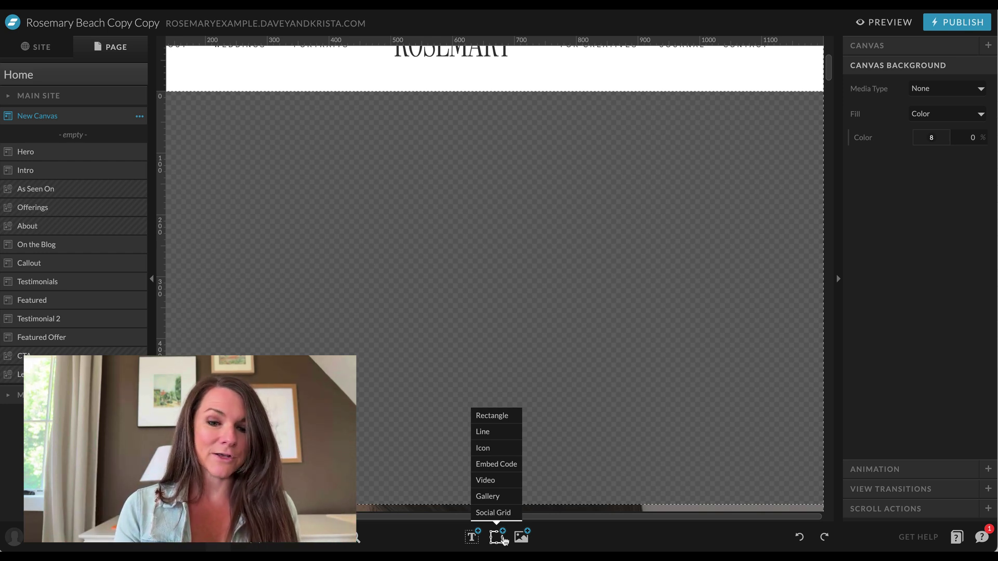
{"action": "left_click", "coordinate": [511, 419]}
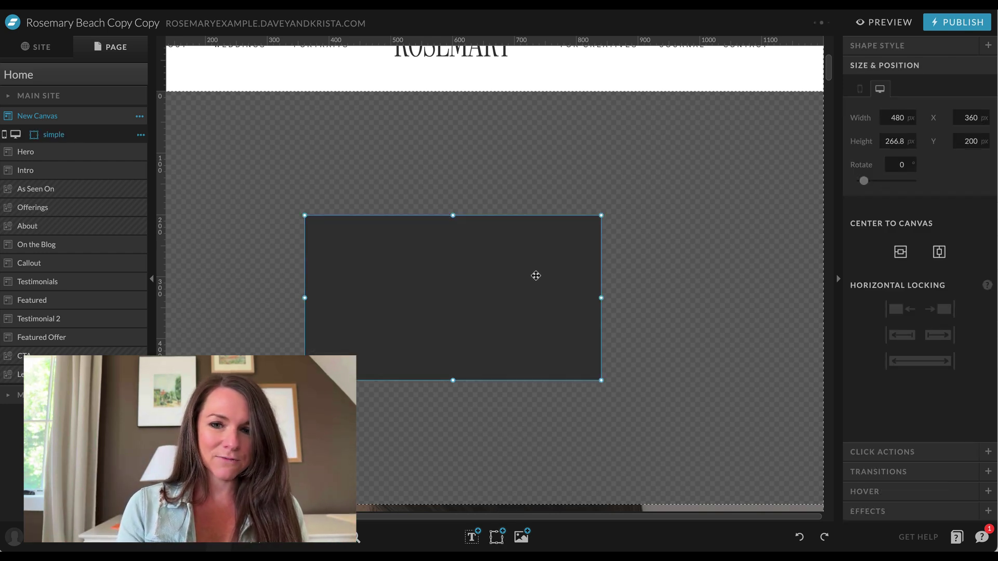
{"action": "left_click_drag", "start_coordinate": [528, 280], "coordinate": [751, 157]}
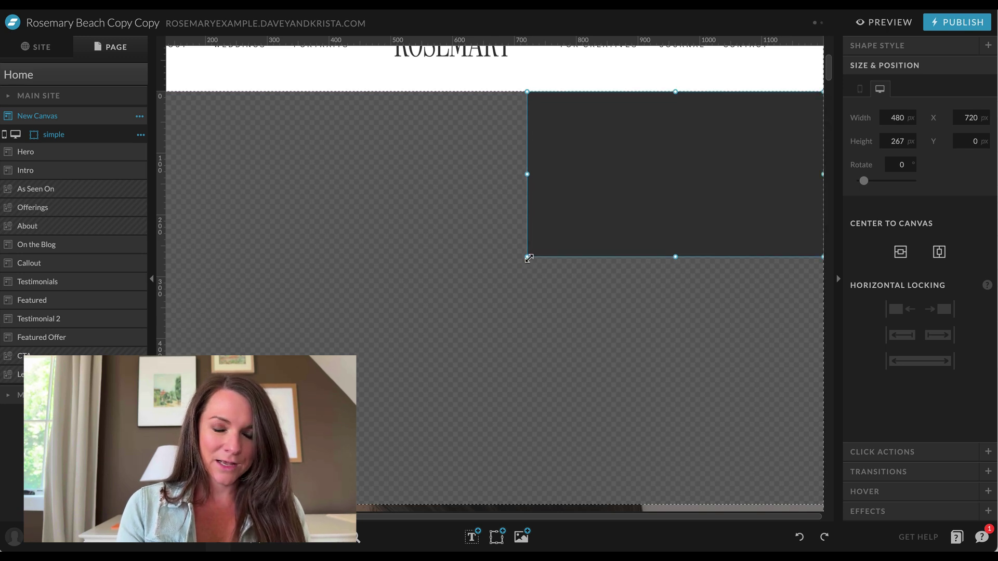
{"action": "left_click_drag", "start_coordinate": [528, 257], "coordinate": [519, 504]}
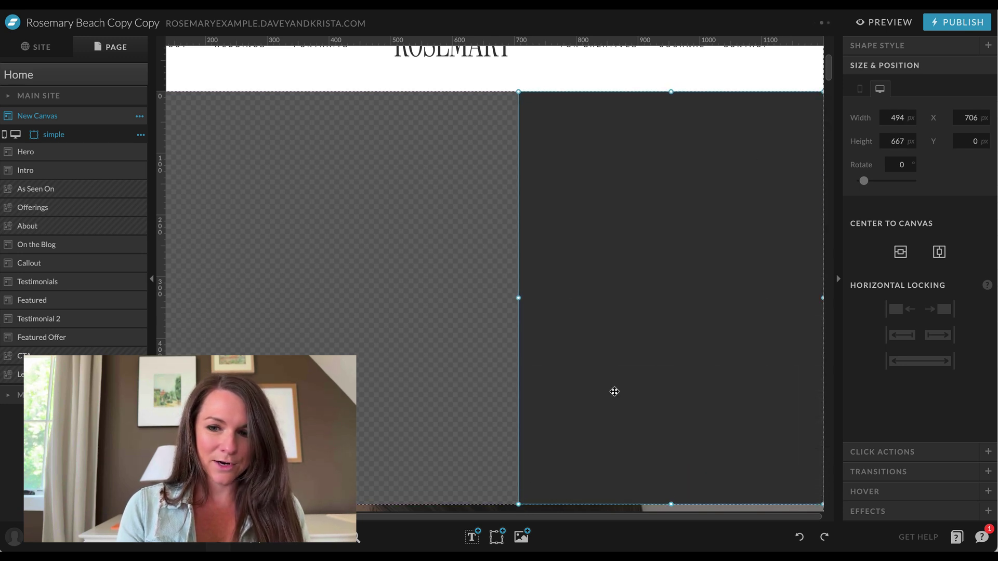
{"action": "left_click", "coordinate": [944, 310]}
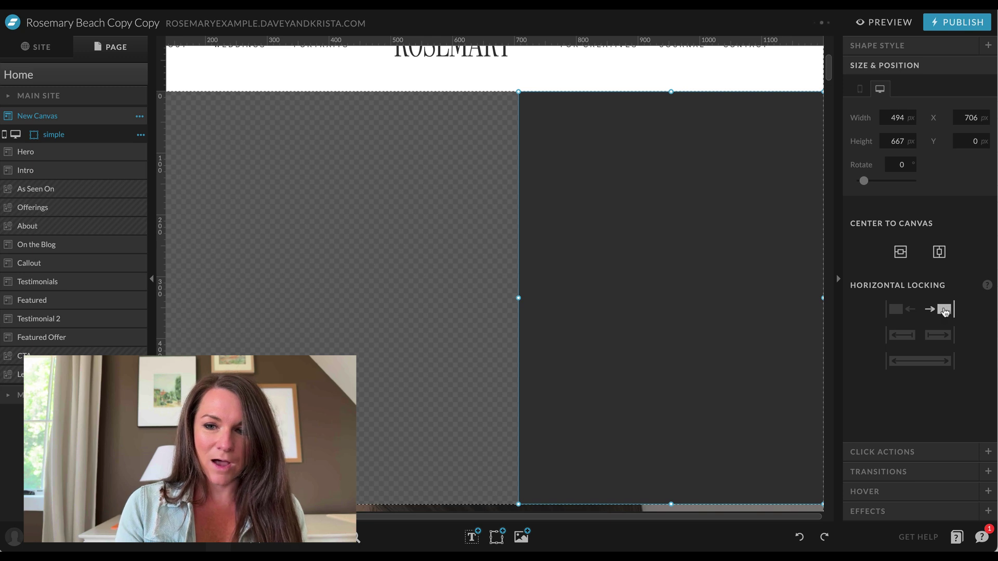
{"action": "left_click", "coordinate": [591, 283]}
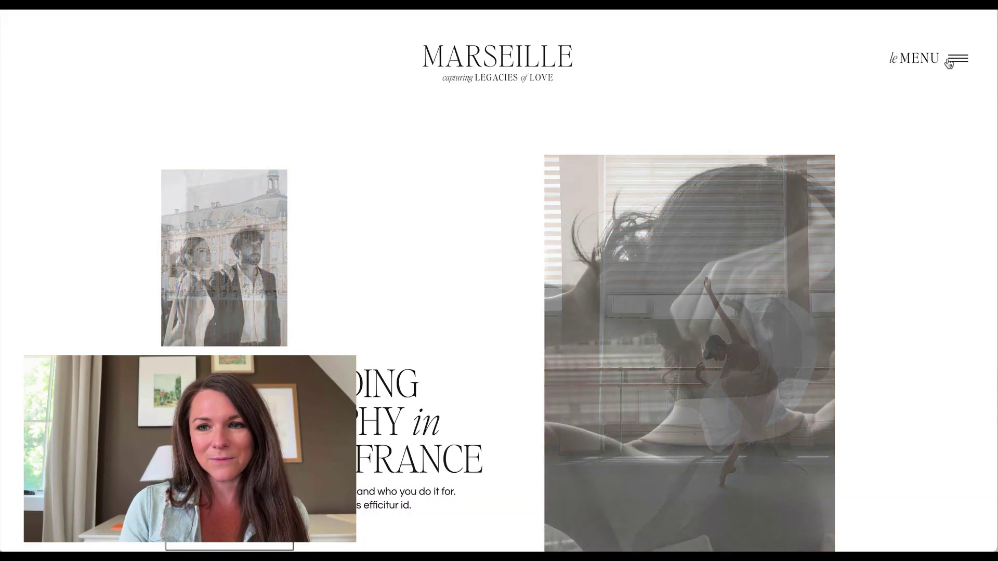
{"action": "left_click", "coordinate": [955, 57]}
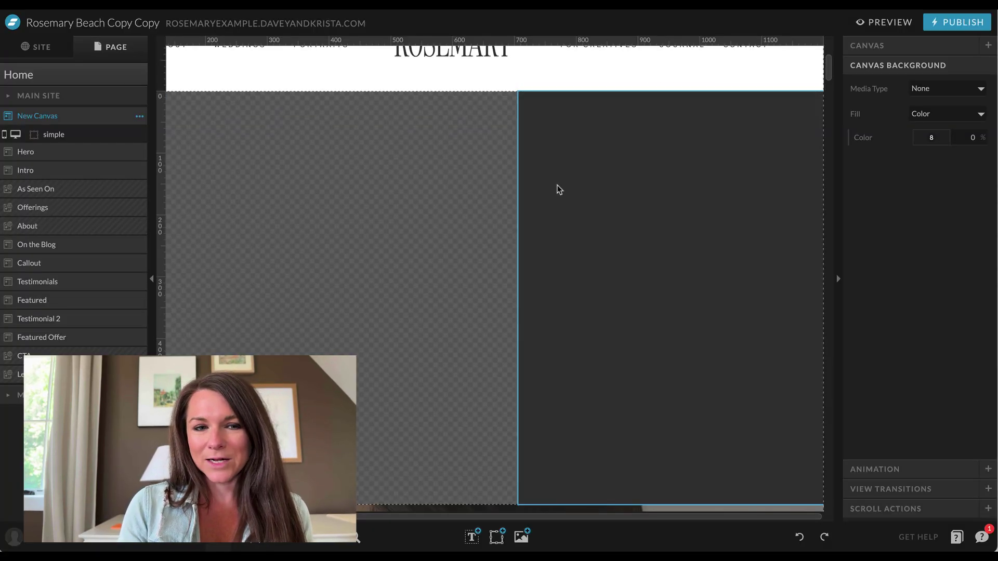
Set the New Canvas type to Window Height
{"action": "left_click", "coordinate": [919, 47]}
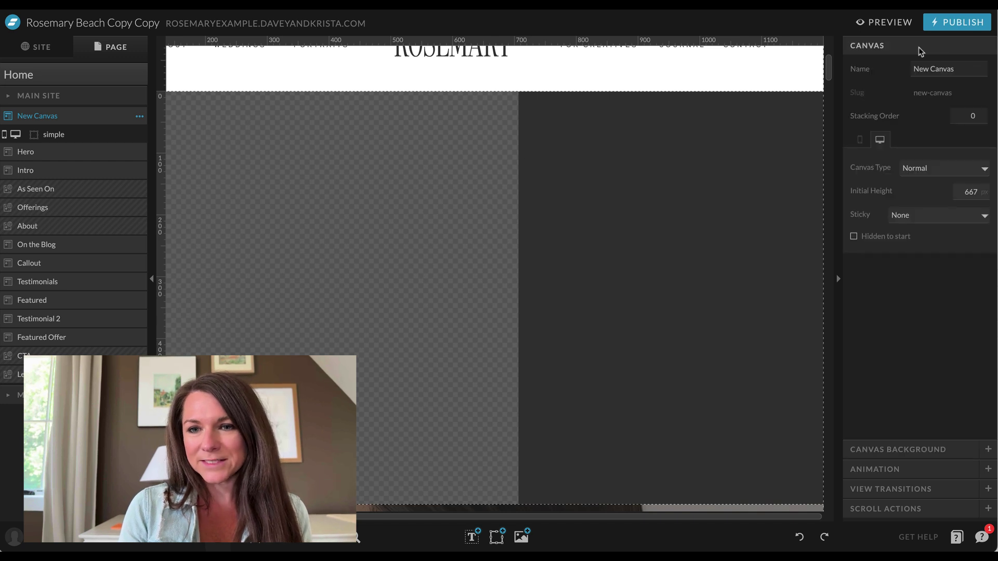
{"action": "left_click", "coordinate": [931, 175]}
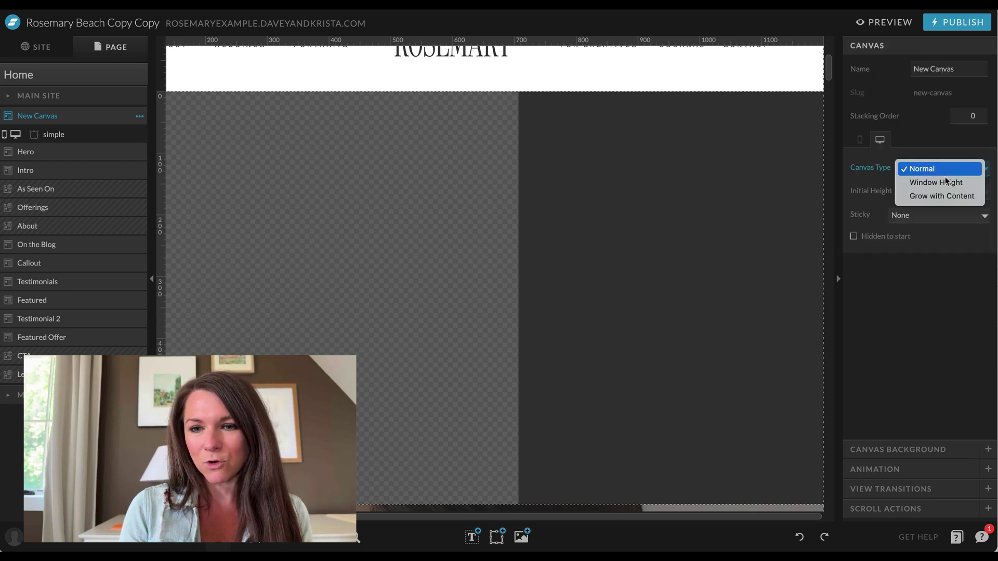
{"action": "left_click", "coordinate": [946, 183]}
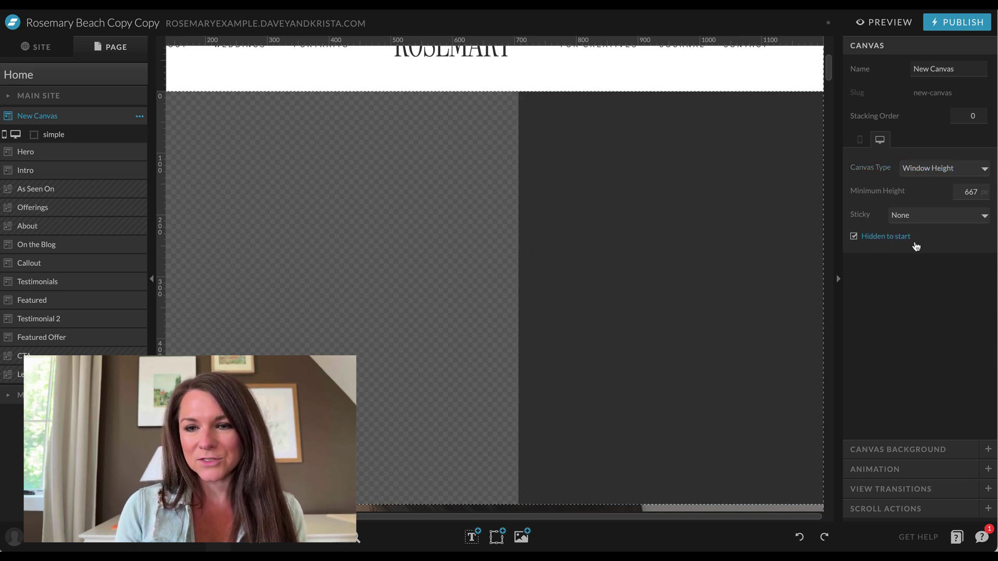
Make the canvas stick to Top, leaving its mobile height option at Normal
{"action": "left_click", "coordinate": [933, 216]}
{"action": "left_click", "coordinate": [934, 235]}
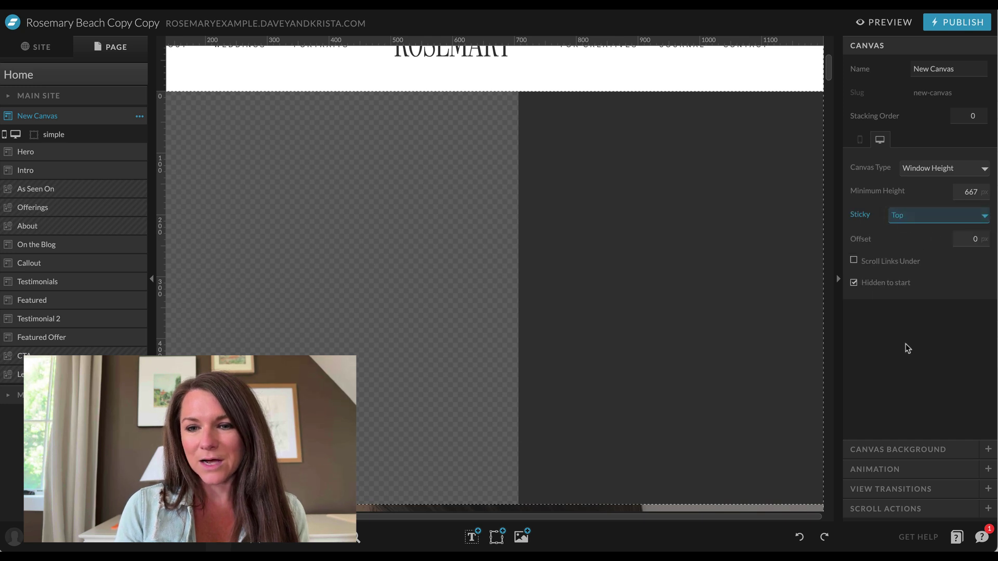
{"action": "left_click", "coordinate": [859, 141]}
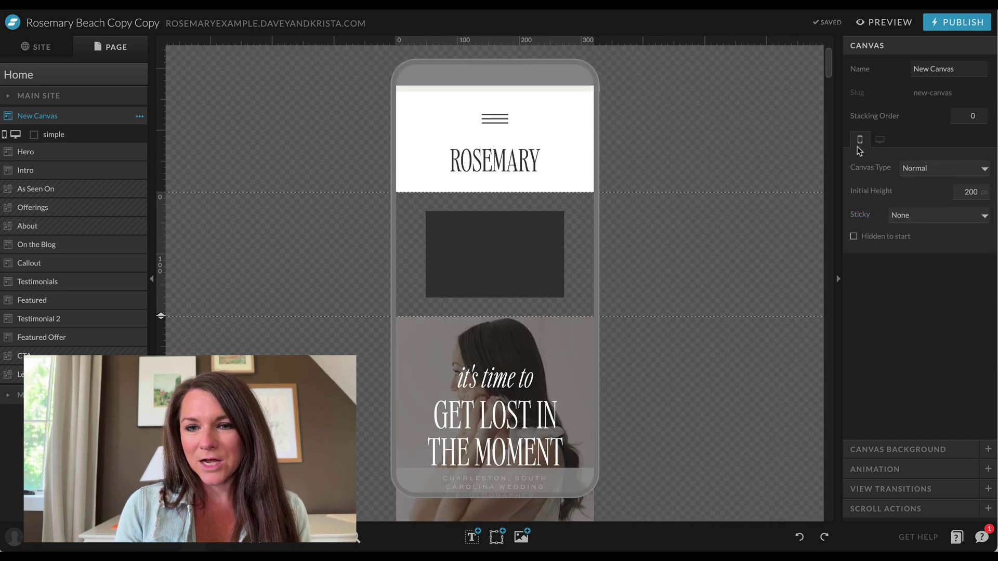
{"action": "left_click", "coordinate": [932, 169]}
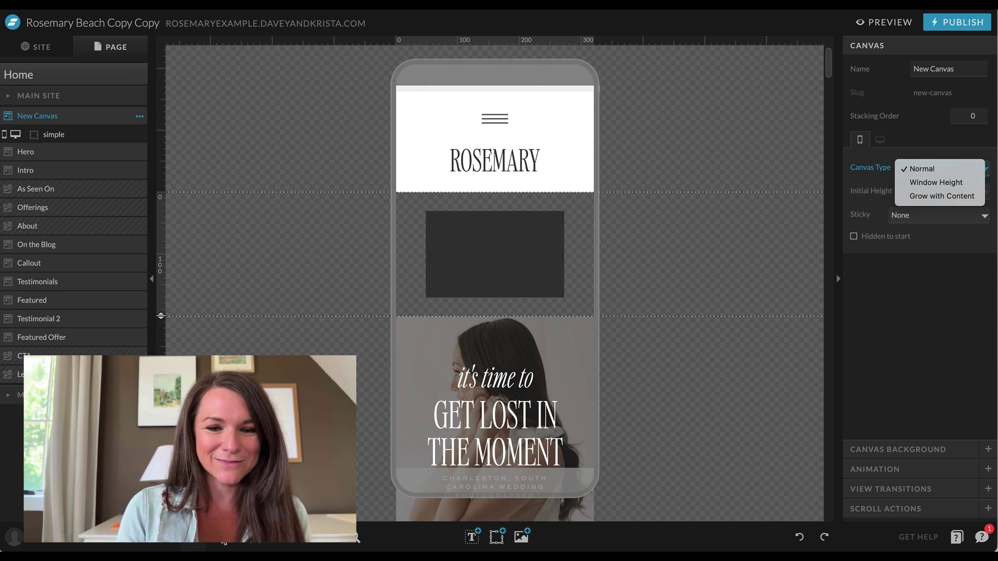
{"action": "left_click", "coordinate": [363, 283]}
Rename the canvas 'Mega Menu' and hide it on mobile
{"action": "left_click", "coordinate": [140, 116]}
{"action": "left_click", "coordinate": [110, 135]}
{"action": "type", "text": "Menu"}
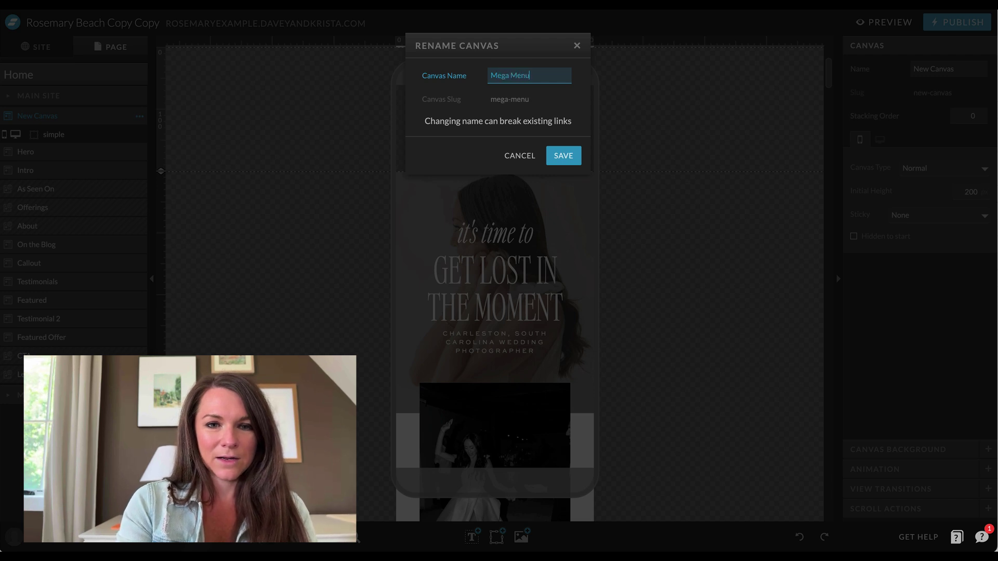
{"action": "key", "text": "Return"}
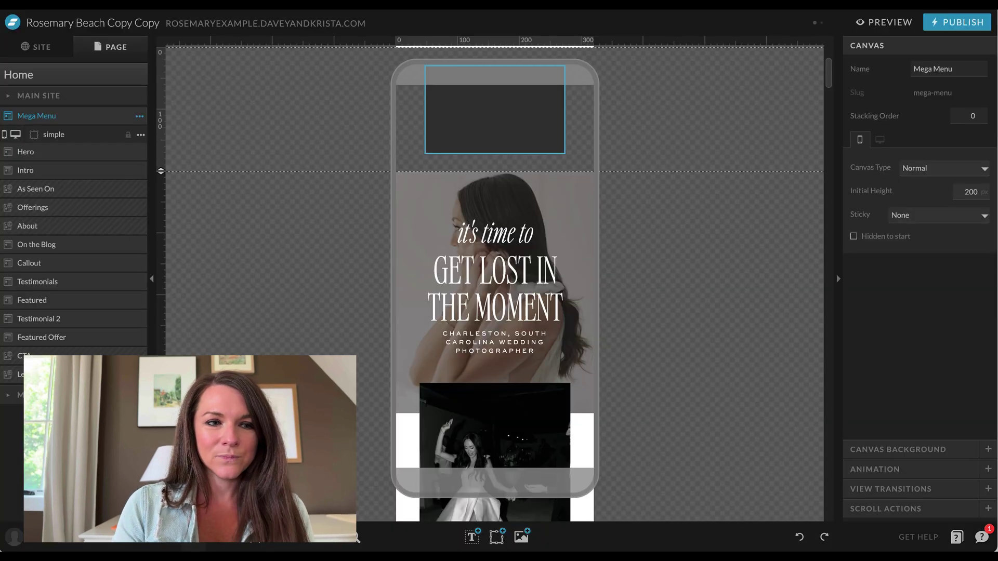
{"action": "left_click", "coordinate": [139, 117]}
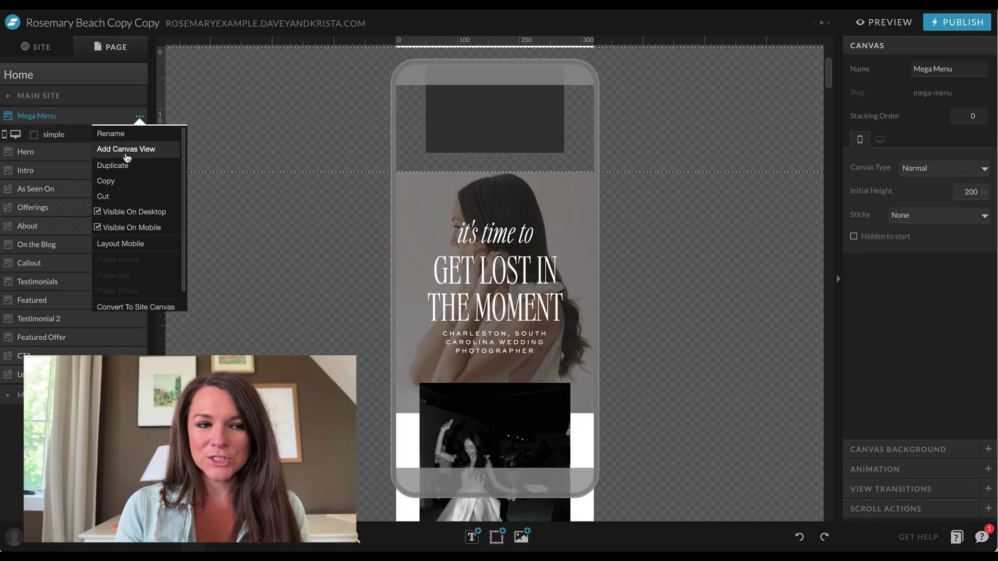
{"action": "left_click", "coordinate": [121, 228]}
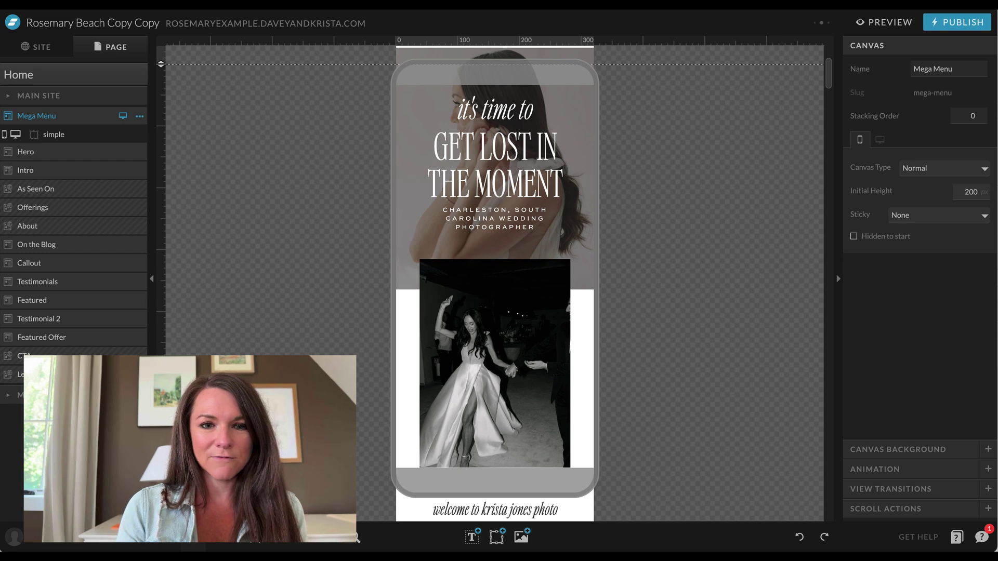
{"action": "scroll", "coordinate": [541, 252], "scroll_direction": "down", "scroll_amount": 3}
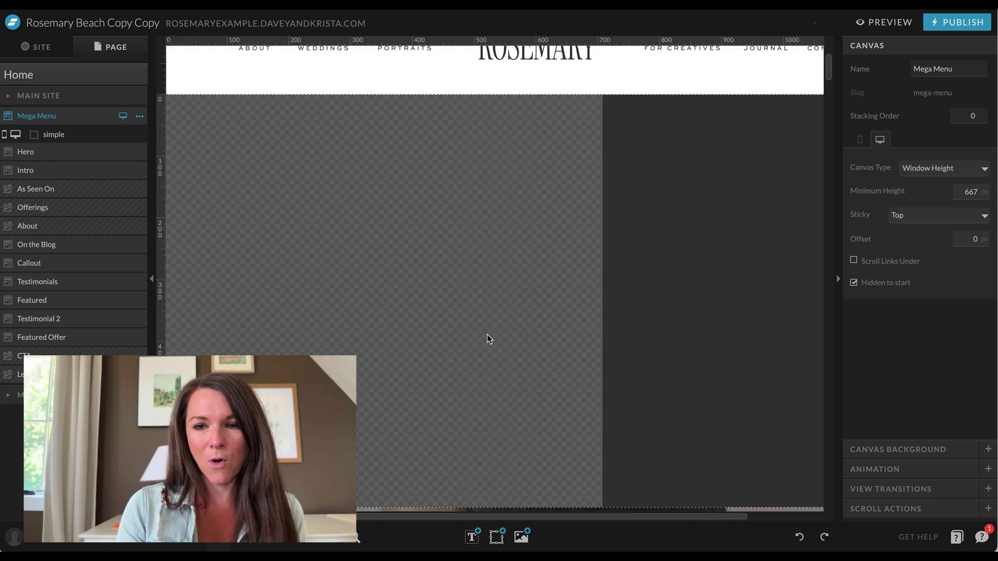
Set the dark rectangle to full-height vertical stretch and stretch-right horizontal locking
{"action": "left_click", "coordinate": [627, 285]}
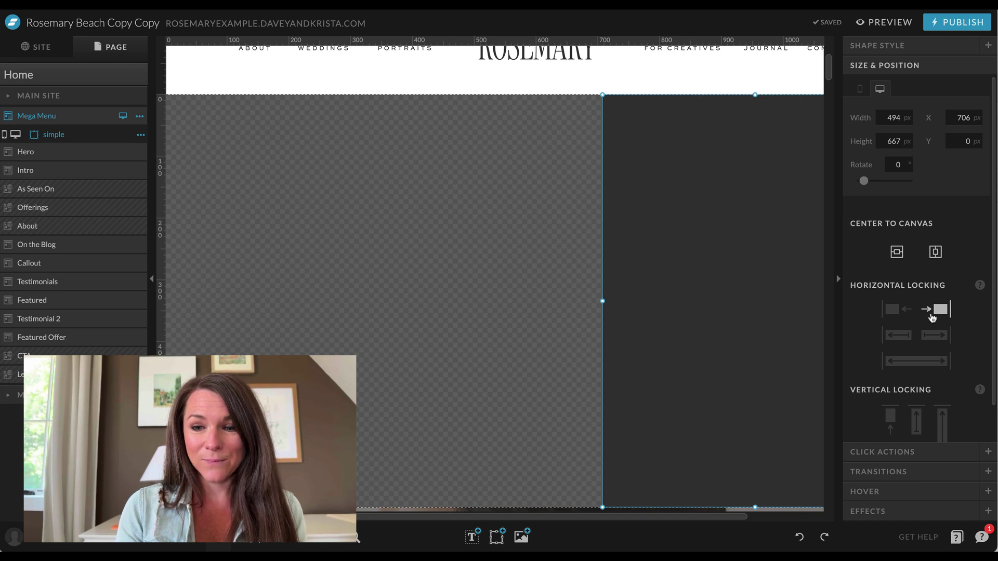
{"action": "scroll", "coordinate": [932, 318], "scroll_direction": "down", "scroll_amount": 1}
{"action": "left_click", "coordinate": [941, 400]}
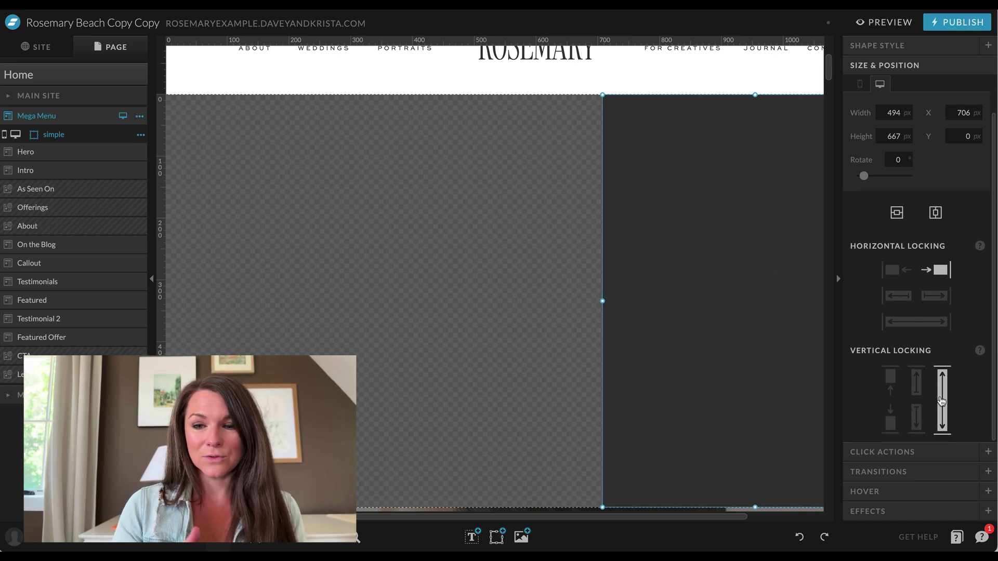
{"action": "left_click", "coordinate": [940, 299]}
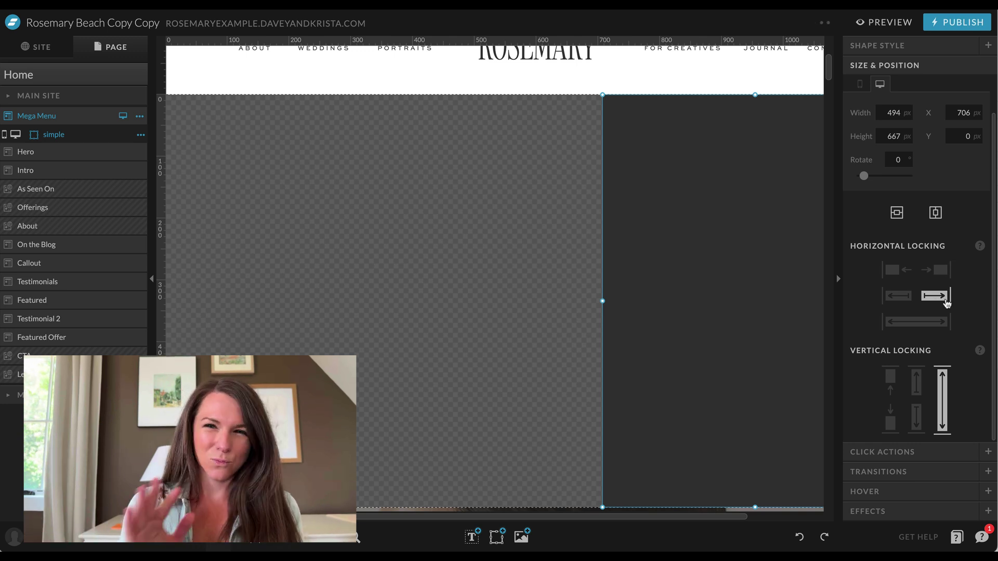
{"action": "scroll", "coordinate": [540, 248], "scroll_direction": "right", "scroll_amount": 3}
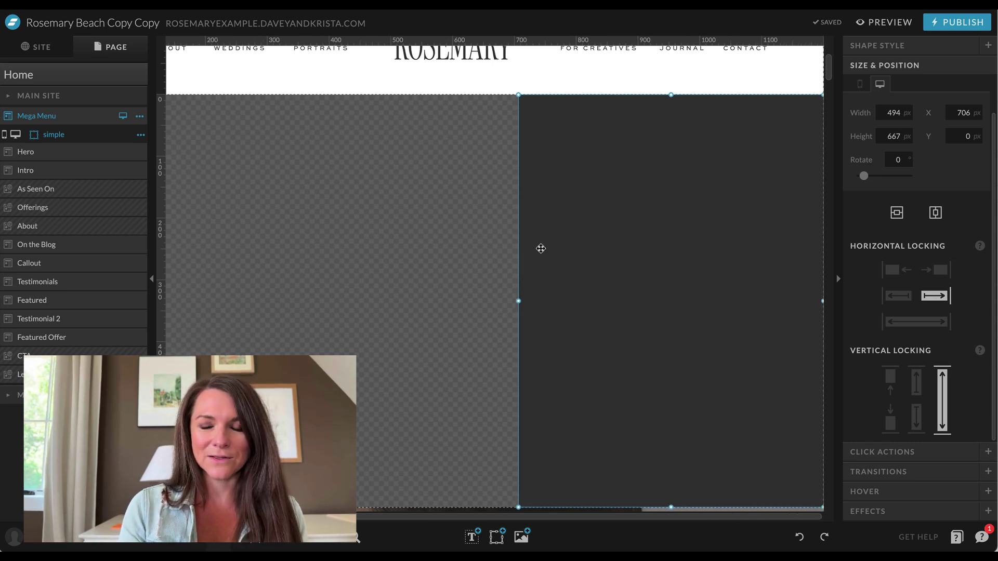
{"action": "scroll", "coordinate": [540, 248], "scroll_direction": "down", "scroll_amount": 10}
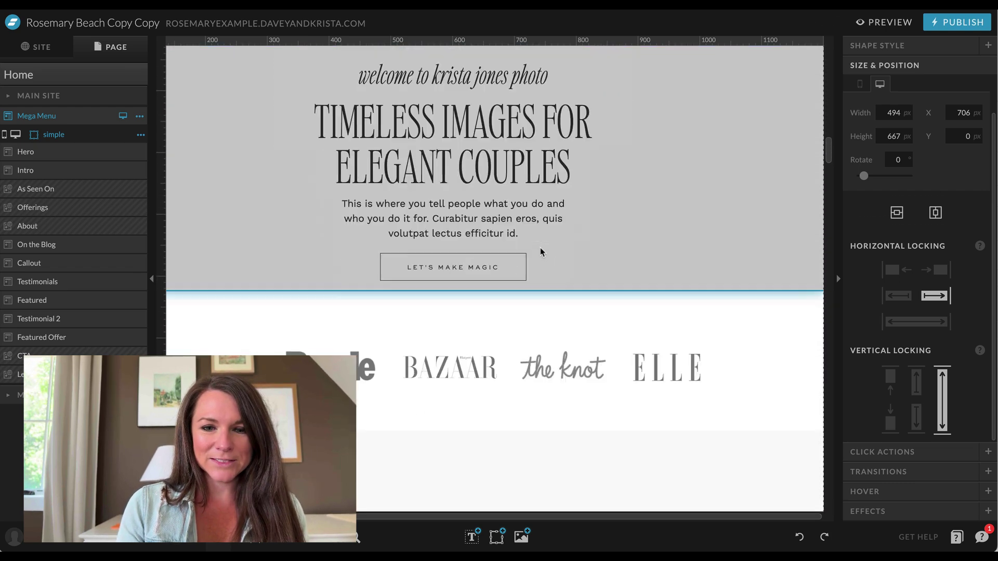
Select the Offerings text column, then reopen the Mega Menu canvas, undoing a stray rectangle drag
{"action": "scroll", "coordinate": [541, 248], "scroll_direction": "down", "scroll_amount": 6}
{"action": "left_click", "coordinate": [453, 229]}
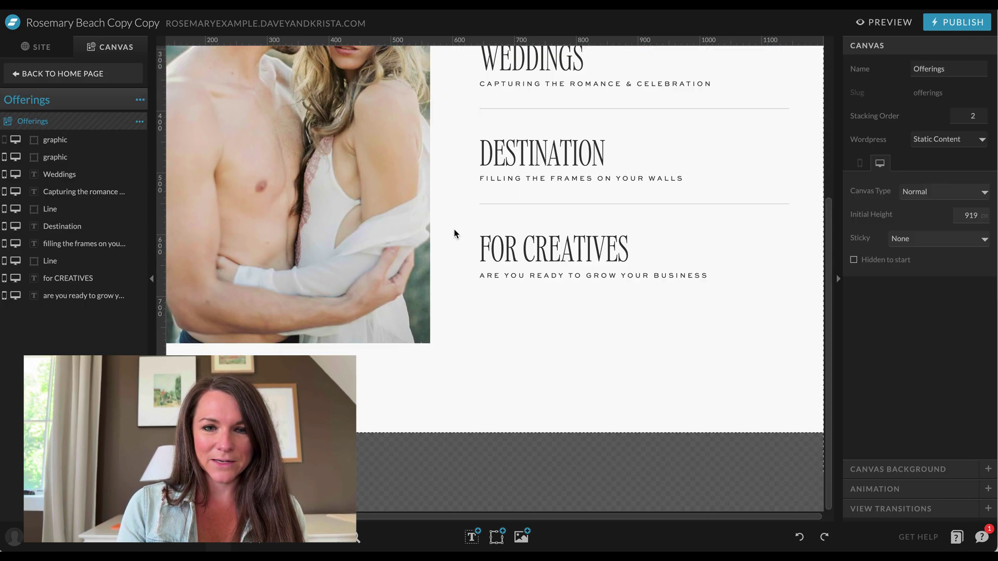
{"action": "left_click_drag", "start_coordinate": [519, 73], "coordinate": [579, 355]}
{"action": "left_click", "coordinate": [83, 75]}
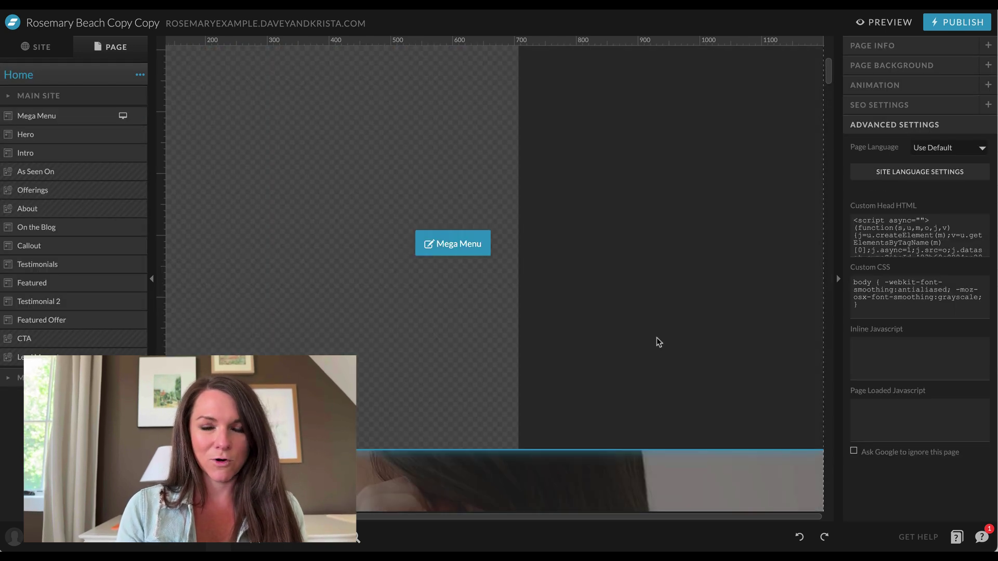
{"action": "double_click", "coordinate": [656, 338]}
{"action": "left_click_drag", "start_coordinate": [657, 338], "coordinate": [513, 301]}
{"action": "key", "text": "ctrl+z"}
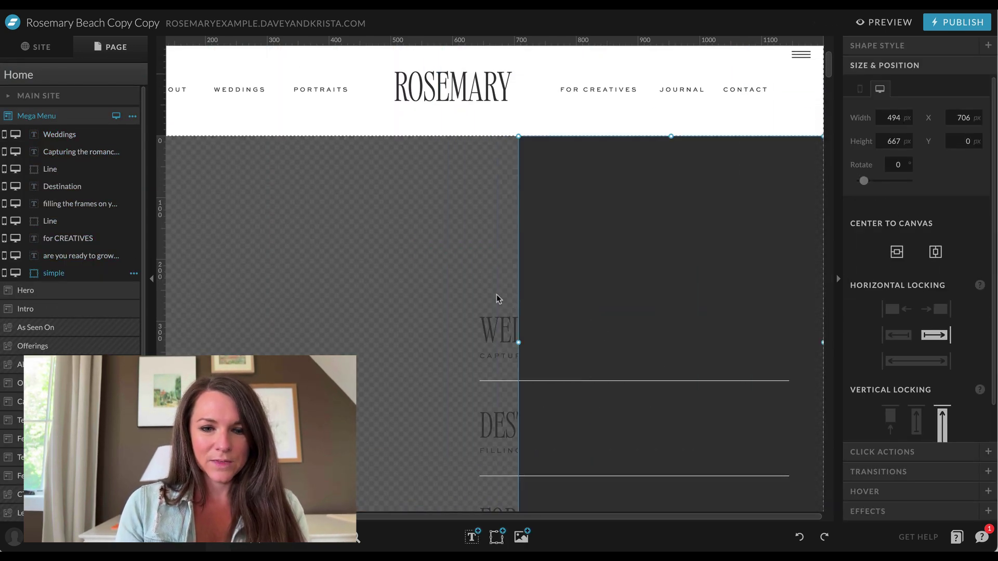
Set the WEDDINGS heading's text colour to the white swatch
{"action": "left_click", "coordinate": [470, 262]}
{"action": "scroll", "coordinate": [470, 262], "scroll_direction": "down", "scroll_amount": 3}
{"action": "left_click_drag", "start_coordinate": [477, 158], "coordinate": [501, 215]}
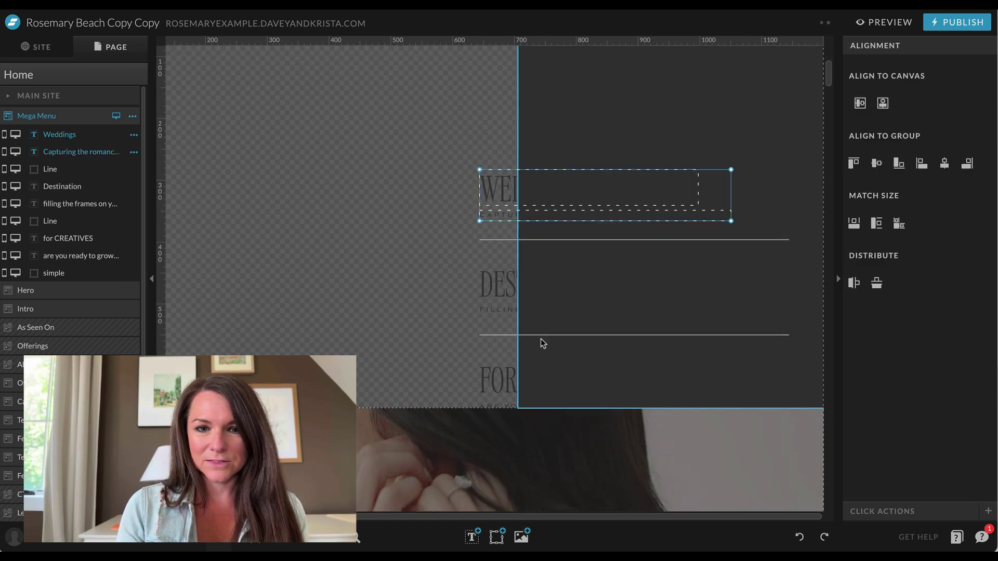
{"action": "left_click", "coordinate": [545, 286]}
{"action": "left_click", "coordinate": [535, 172]}
{"action": "left_click", "coordinate": [899, 46]}
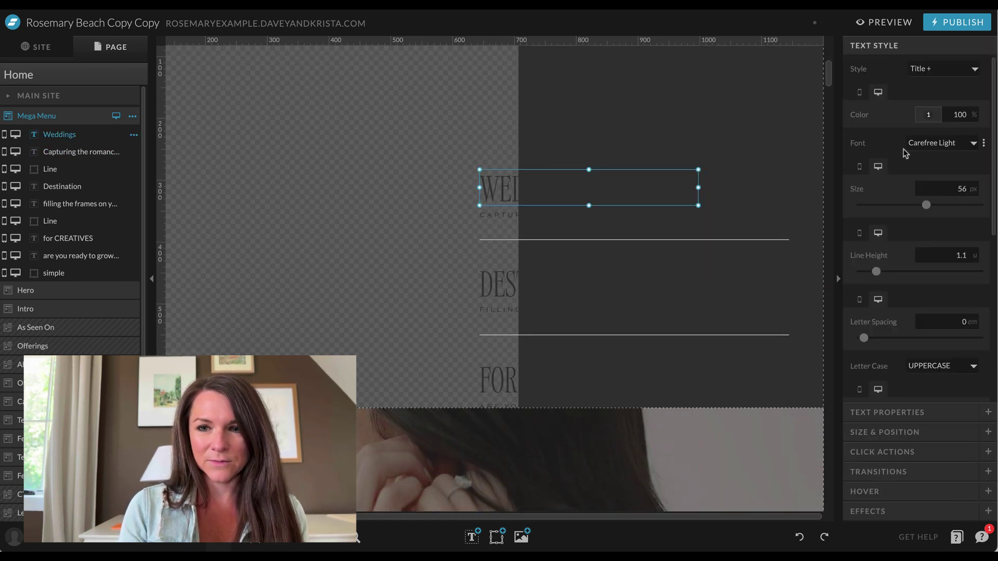
{"action": "left_click", "coordinate": [925, 119]}
{"action": "left_click", "coordinate": [955, 148]}
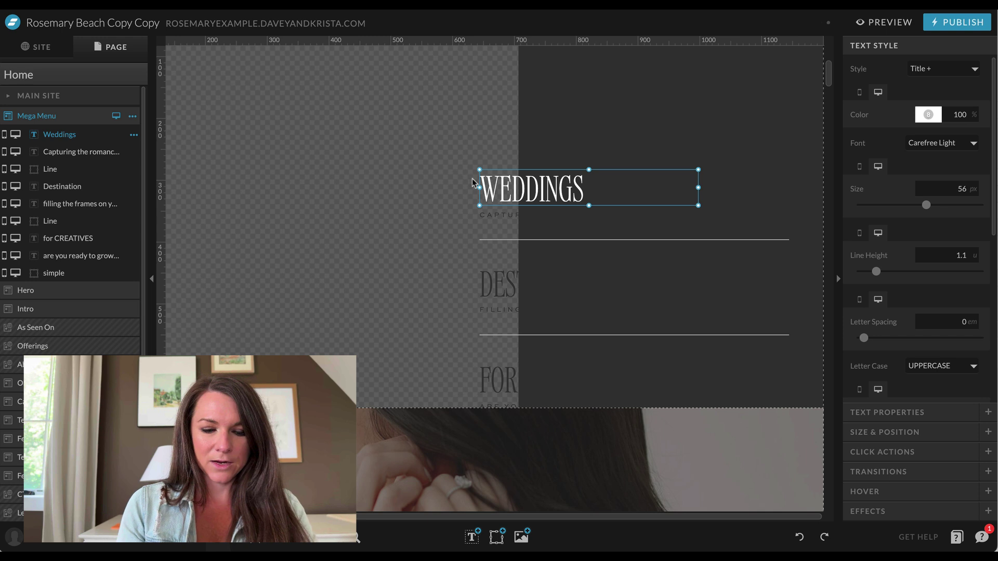
{"action": "left_click", "coordinate": [490, 273]}
Make the 'filling the frames' and Capturing subheadings white as well
{"action": "left_click", "coordinate": [502, 379]}
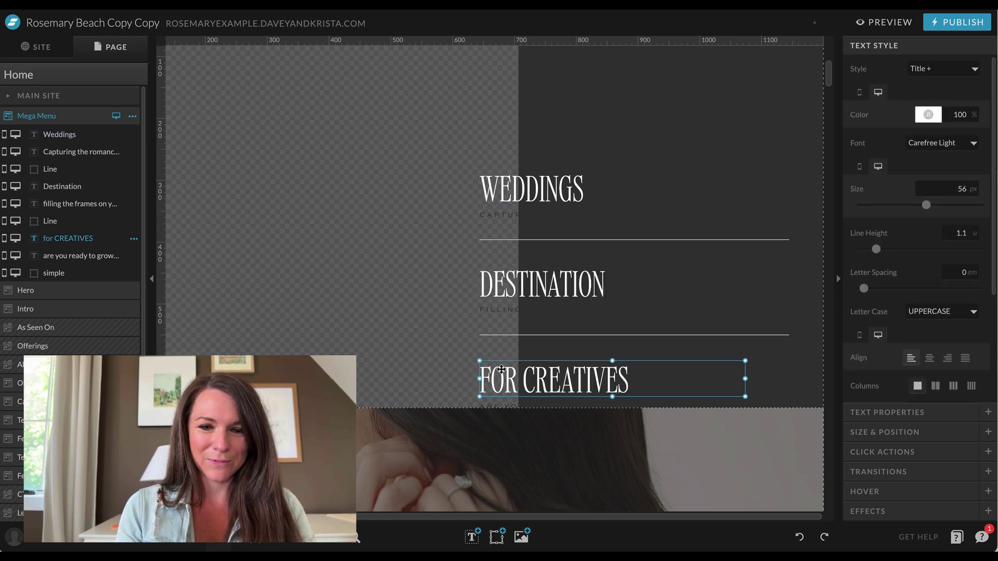
{"action": "left_click", "coordinate": [510, 308]}
{"action": "left_click", "coordinate": [931, 99]}
{"action": "left_click", "coordinate": [956, 125]}
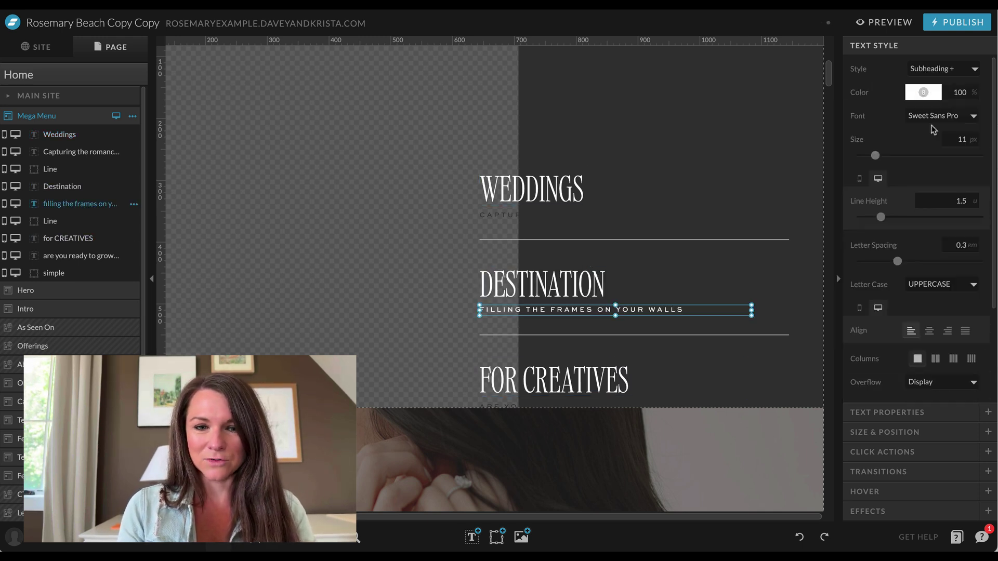
{"action": "left_click", "coordinate": [500, 218]}
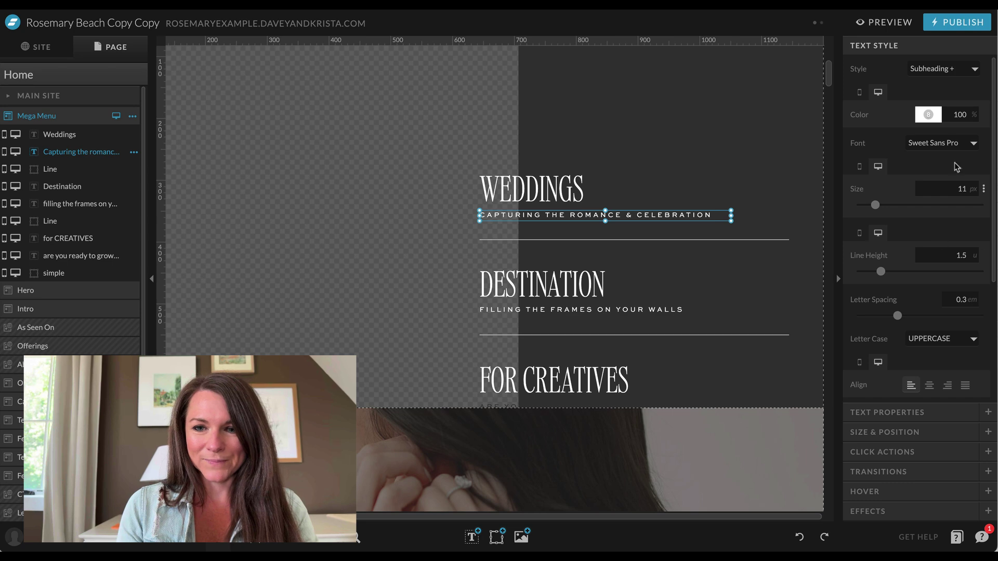
{"action": "left_click", "coordinate": [609, 403]}
Duplicate the 'filling the frames' subheading with Ctrl+D and drag WEDDINGS higher
{"action": "left_click", "coordinate": [708, 303]}
{"action": "key", "text": "ctrl+d"}
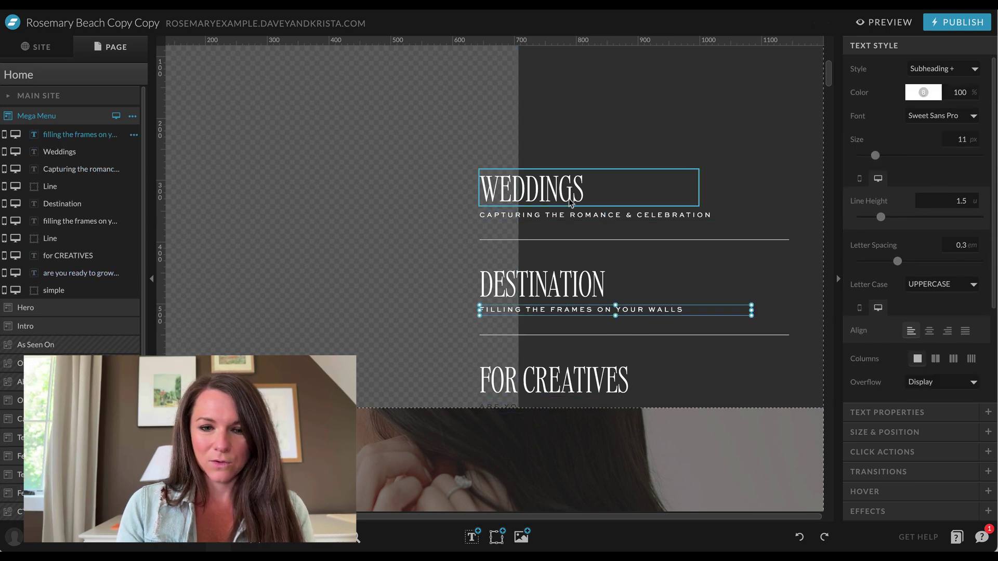
{"action": "left_click", "coordinate": [489, 404]}
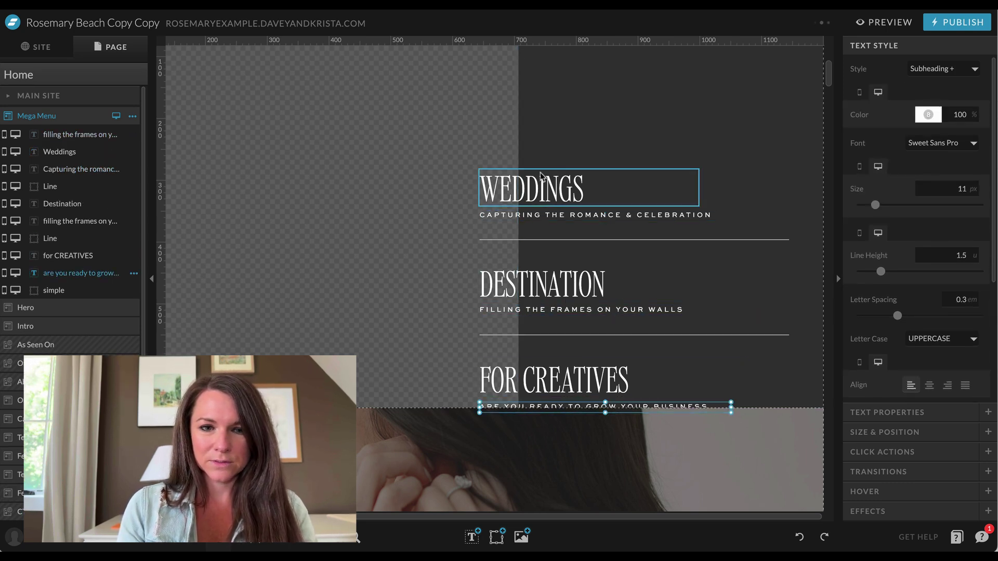
{"action": "left_click_drag", "start_coordinate": [541, 180], "coordinate": [611, 96]}
{"action": "scroll", "coordinate": [612, 116], "scroll_direction": "up", "scroll_amount": 3}
{"action": "scroll", "coordinate": [611, 115], "scroll_direction": "down", "scroll_amount": 2}
{"action": "left_click", "coordinate": [543, 199]}
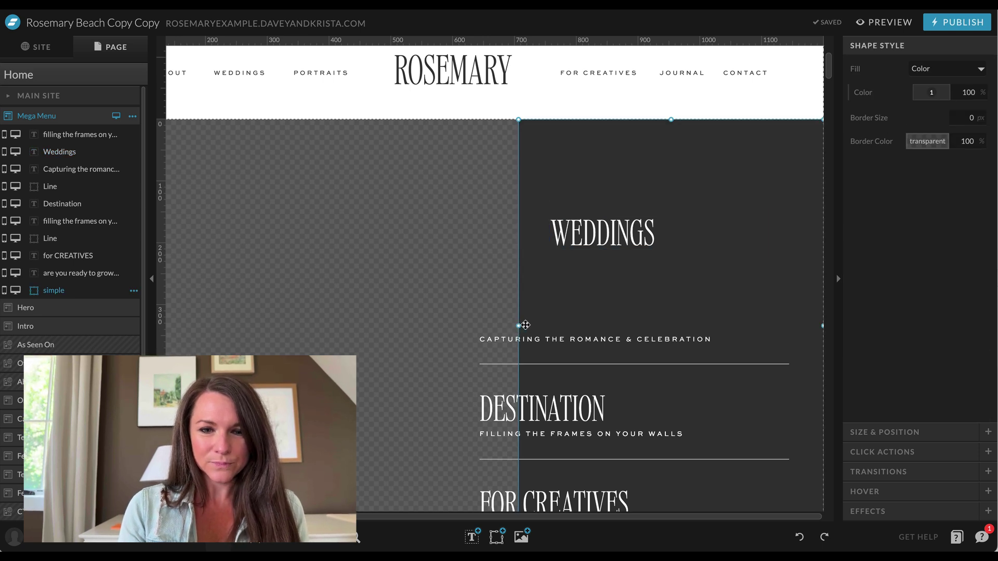
Widen the dark panel to the left and move WEDDINGS up near its top
{"action": "left_click_drag", "start_coordinate": [518, 327], "coordinate": [463, 329]}
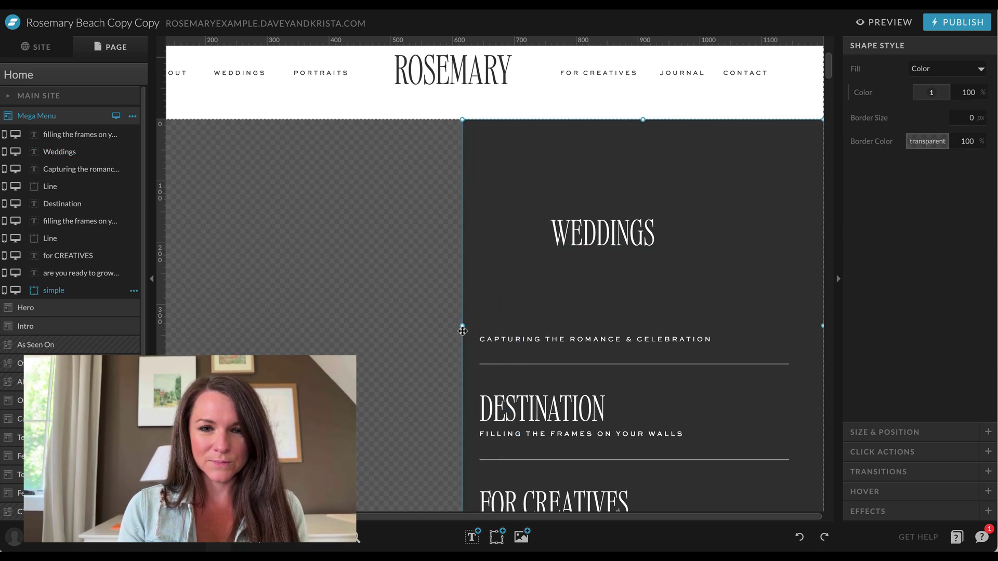
{"action": "left_click", "coordinate": [423, 325]}
{"action": "left_click", "coordinate": [630, 240]}
{"action": "left_click_drag", "start_coordinate": [630, 239], "coordinate": [588, 200]}
Retype the heading as FOR COUPLES at size 39 and tighten its box
{"action": "double_click", "coordinate": [588, 200]}
{"action": "double_click", "coordinate": [587, 200]}
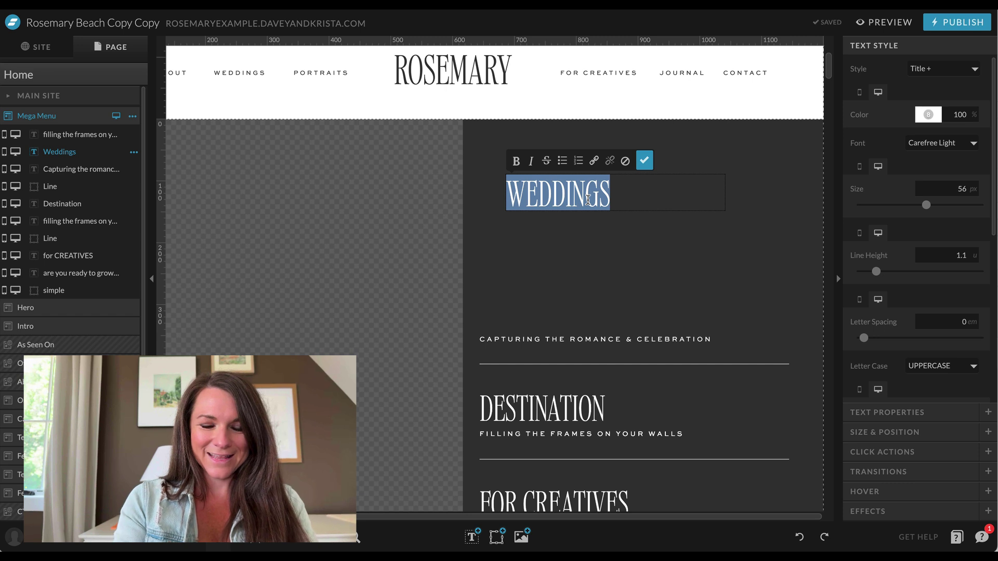
{"action": "type", "text": "FOR"}
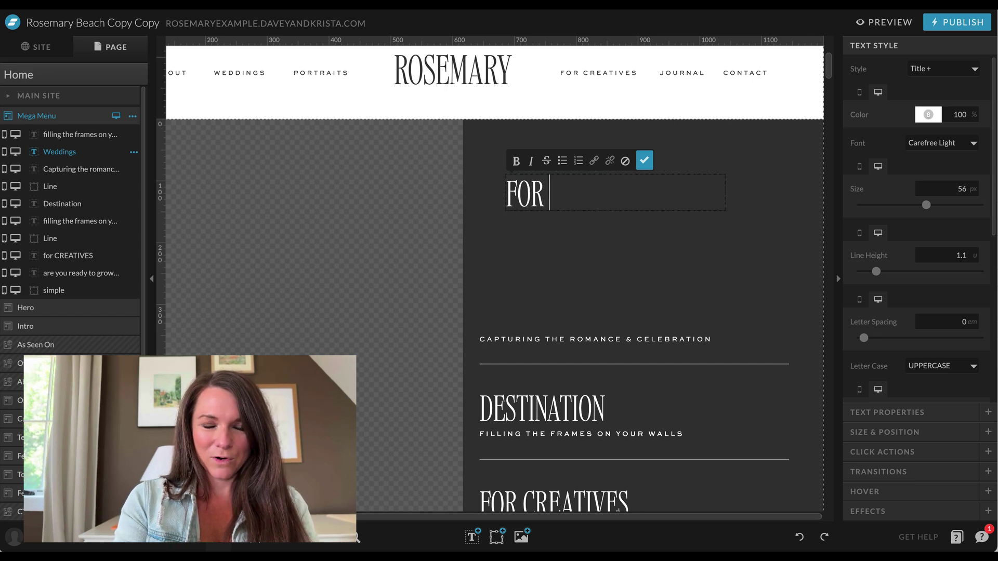
{"action": "type", "text": " COUPLES"}
{"action": "left_click", "coordinate": [607, 180]}
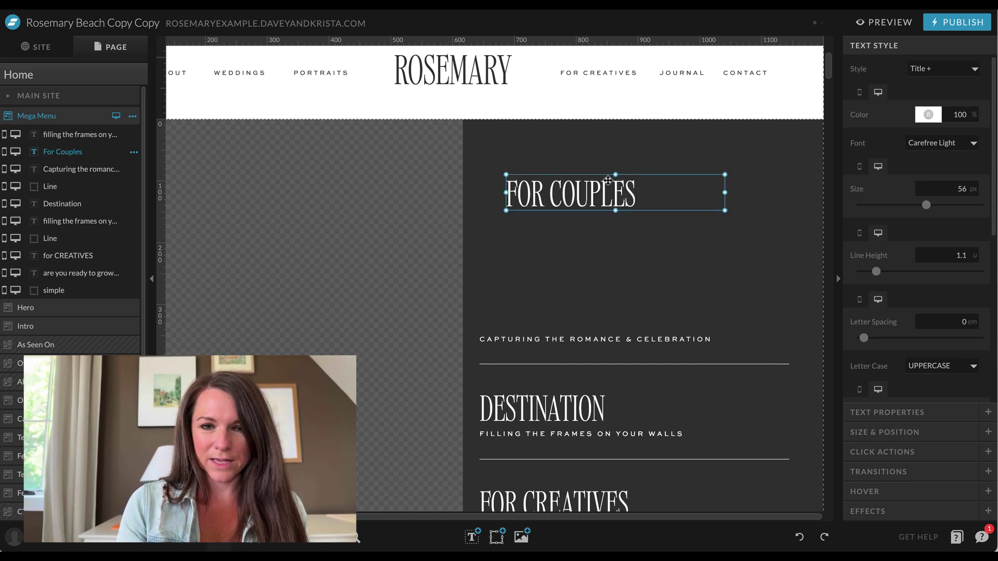
{"action": "left_click_drag", "start_coordinate": [926, 205], "coordinate": [907, 212]}
{"action": "left_click_drag", "start_coordinate": [719, 210], "coordinate": [634, 199]}
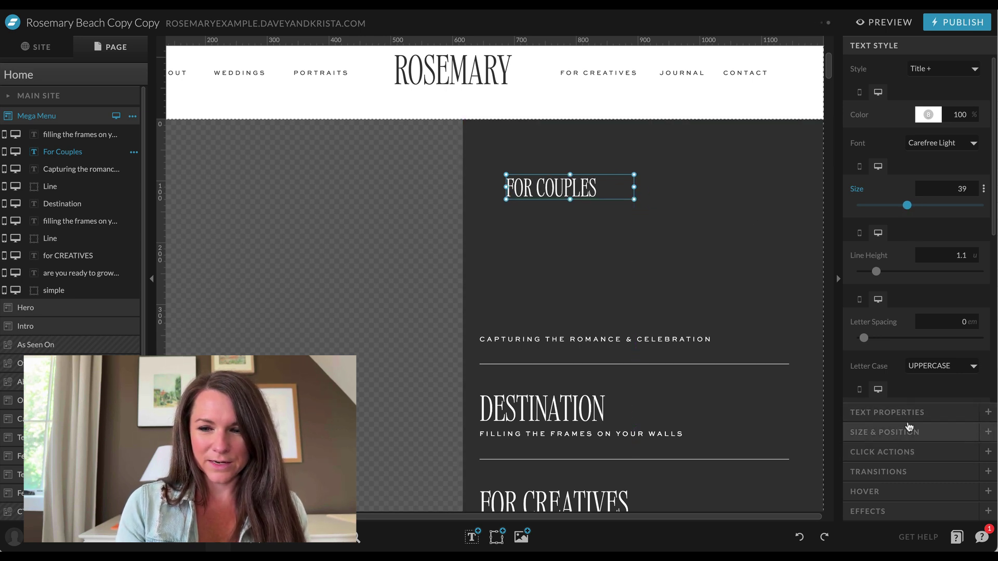
Set the FOR COUPLES heading's text tag to h3
{"action": "left_click", "coordinate": [936, 413]}
{"action": "left_click", "coordinate": [952, 170]}
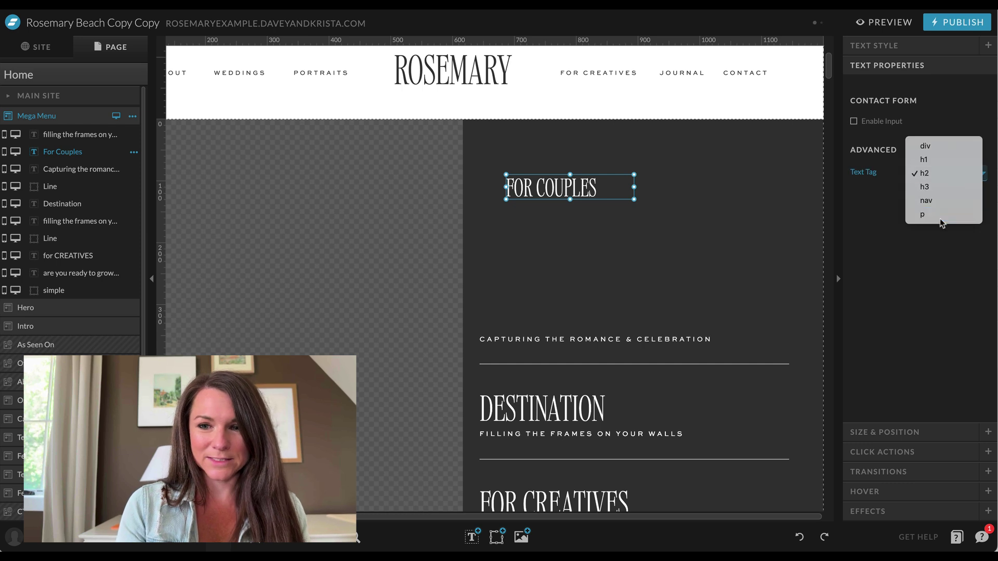
{"action": "left_click", "coordinate": [941, 216]}
Move the Capturing line under FOR COUPLES and retype it as ENGAGEMENT PHOTOS
{"action": "left_click_drag", "start_coordinate": [616, 333], "coordinate": [642, 211]}
{"action": "double_click", "coordinate": [642, 211]}
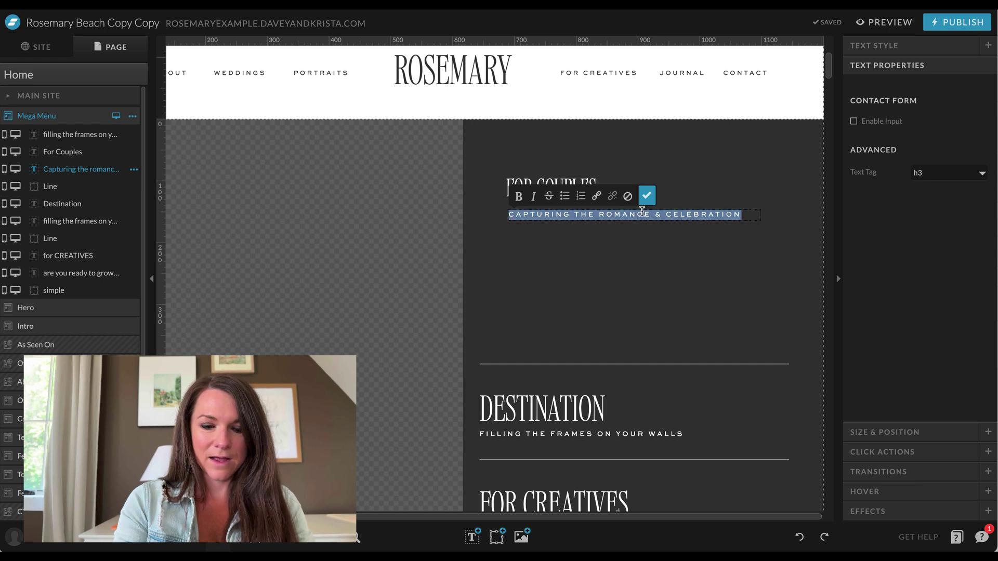
{"action": "type", "text": "ENGAGement Photos"}
{"action": "left_click", "coordinate": [635, 264]}
Copy ENGAGEMENT PHOTOS below and change the copy to WEDDING PHOTOS
{"action": "left_click", "coordinate": [621, 215]}
{"action": "left_click_drag", "start_coordinate": [620, 215], "coordinate": [620, 238]}
{"action": "double_click", "coordinate": [620, 234]}
{"action": "type", "text": "We"}
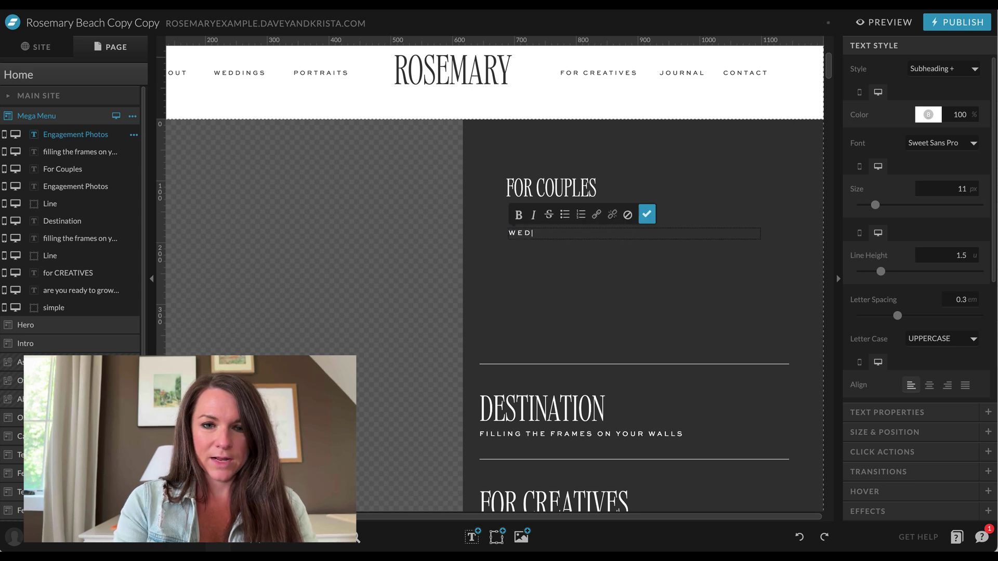
{"action": "type", "text": "DDING PHOTOG"}
{"action": "key", "text": "BackSpace"}
{"action": "type", "text": "s"}
{"action": "left_click", "coordinate": [611, 317]}
Copy WEDDING PHOTOS below and change it to ANNIVERSARY PHOTOS
{"action": "left_click", "coordinate": [597, 232]}
{"action": "left_click_drag", "start_coordinate": [598, 232], "coordinate": [596, 252]}
{"action": "double_click", "coordinate": [596, 251]}
{"action": "type", "text": "ANNIVERSARY PHOTOS"}
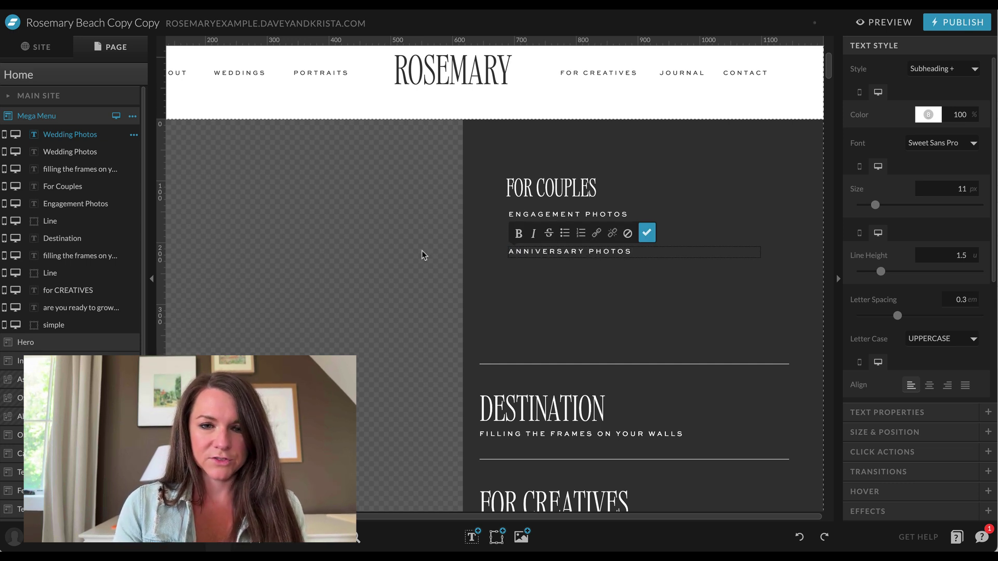
{"action": "key", "text": "Escape"}
Left-align FOR COUPLES and its three photo lines
{"action": "left_click", "coordinate": [572, 234]}
{"action": "left_click", "coordinate": [569, 205]}
{"action": "left_click", "coordinate": [568, 192]}
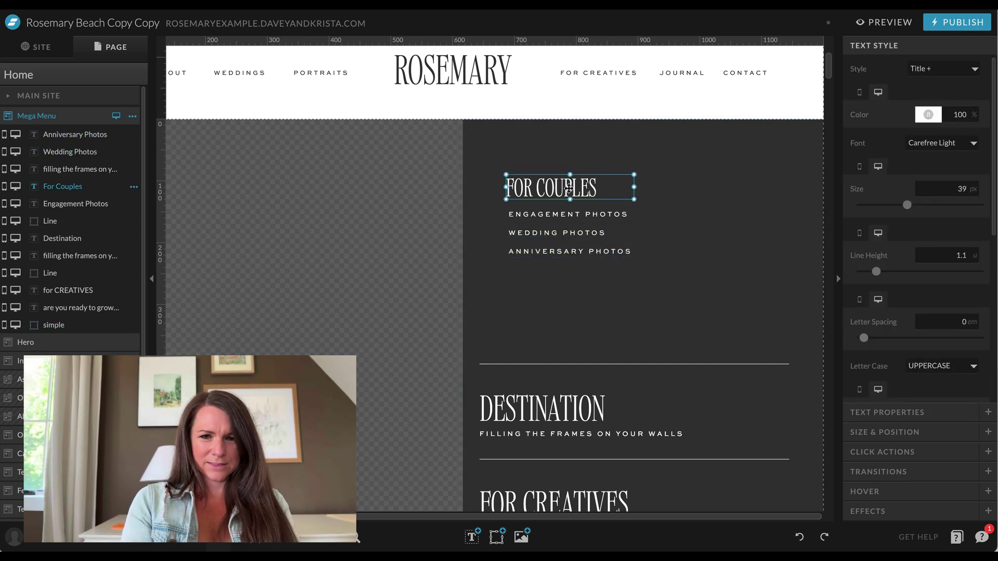
{"action": "left_click", "coordinate": [568, 214], "text": "shift"}
{"action": "left_click", "coordinate": [567, 232], "text": "shift"}
{"action": "left_click", "coordinate": [567, 252], "text": "shift"}
{"action": "left_click", "coordinate": [921, 163]}
Copy ANNIVERSARY PHOTOS to a line below and retype it as DESTINATION PHOTOS
{"action": "left_click", "coordinate": [428, 239]}
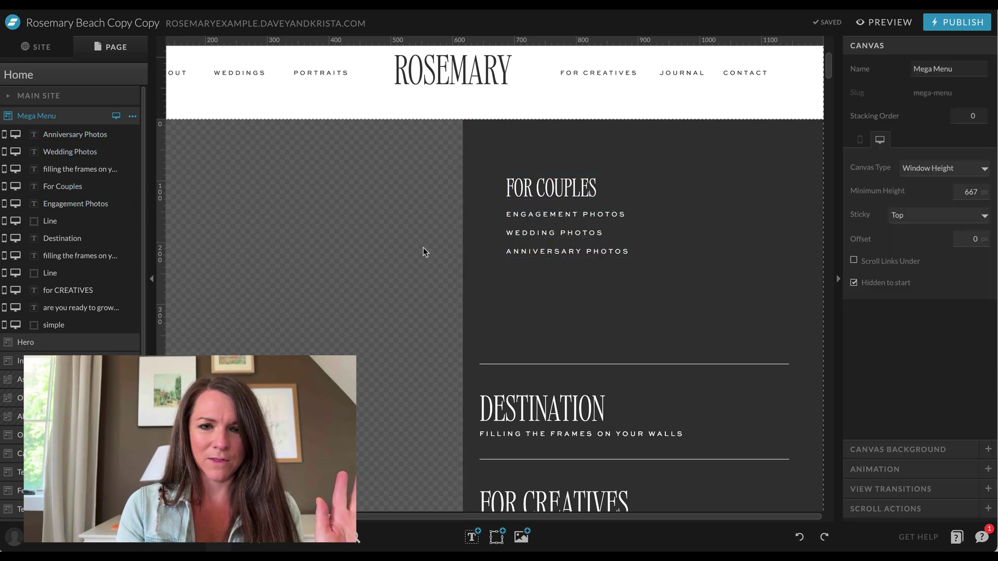
{"action": "left_click", "coordinate": [551, 187]}
{"action": "scroll", "coordinate": [582, 197], "scroll_direction": "down", "scroll_amount": 3}
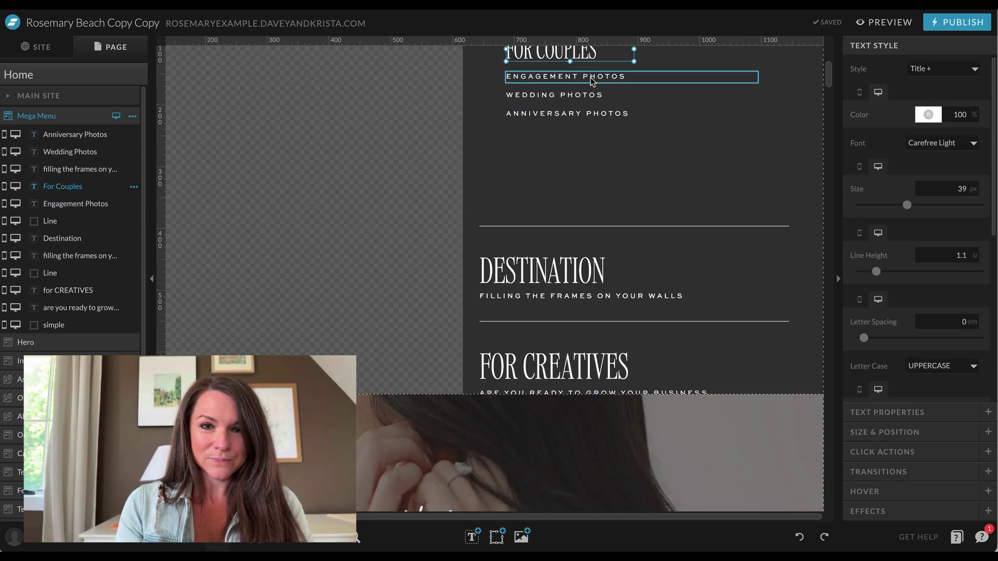
{"action": "left_click", "coordinate": [598, 113]}
{"action": "left_click_drag", "start_coordinate": [598, 113], "coordinate": [601, 133]}
{"action": "double_click", "coordinate": [600, 133]}
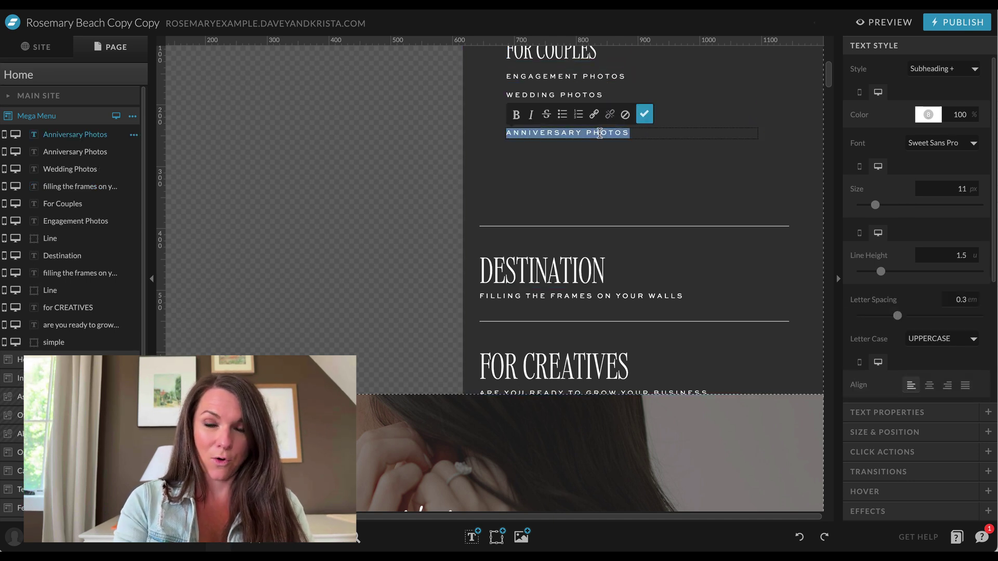
{"action": "type", "text": "Destin"}
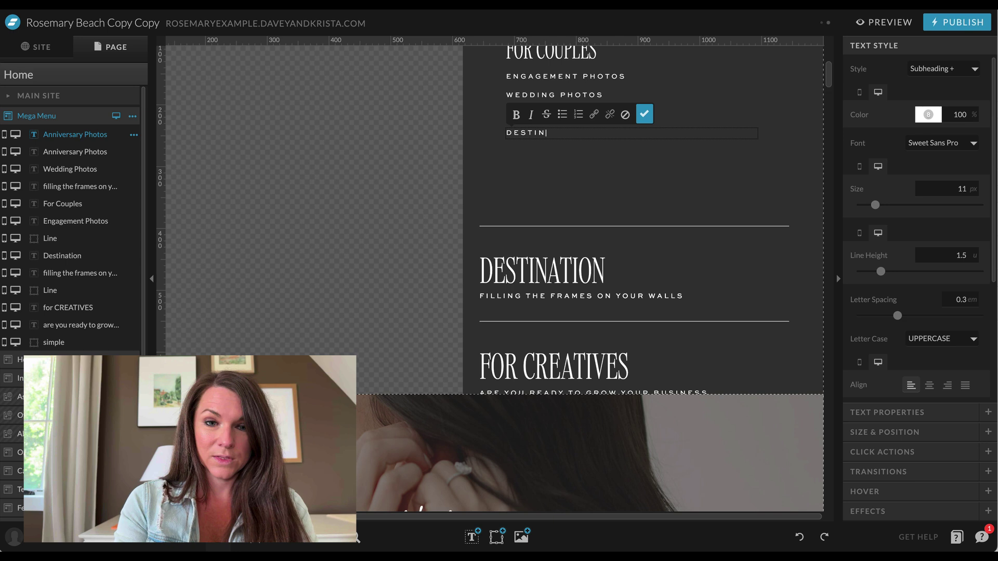
{"action": "key", "text": "BackSpace"}
{"action": "key", "text": "BackSpace"}
{"action": "key", "text": "BackSpace"}
{"action": "key", "text": "BackSpace"}
{"action": "key", "text": "BackSpace"}
{"action": "key", "text": "BackSpace"}
{"action": "type", "text": "S"}
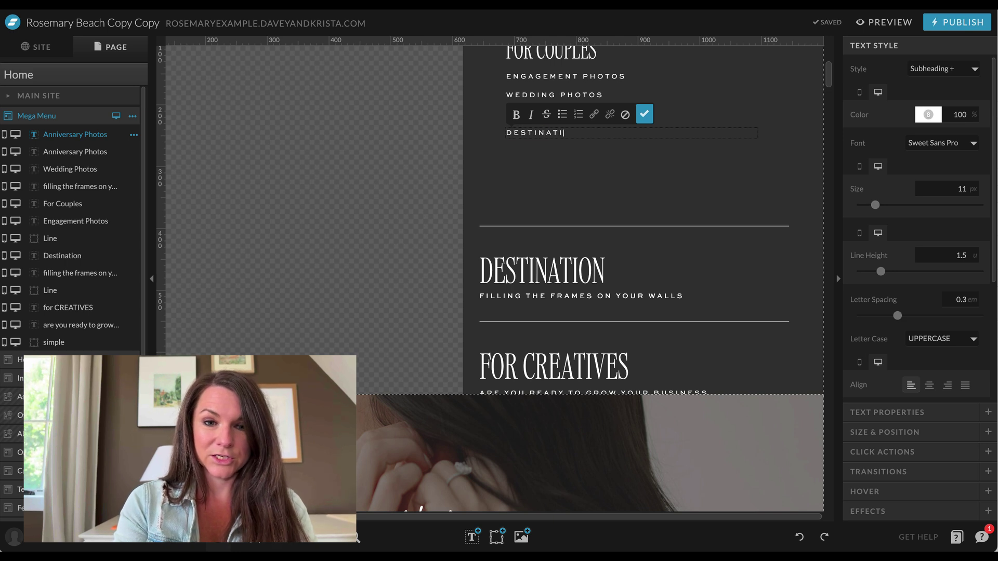
{"action": "left_click", "coordinate": [391, 231]}
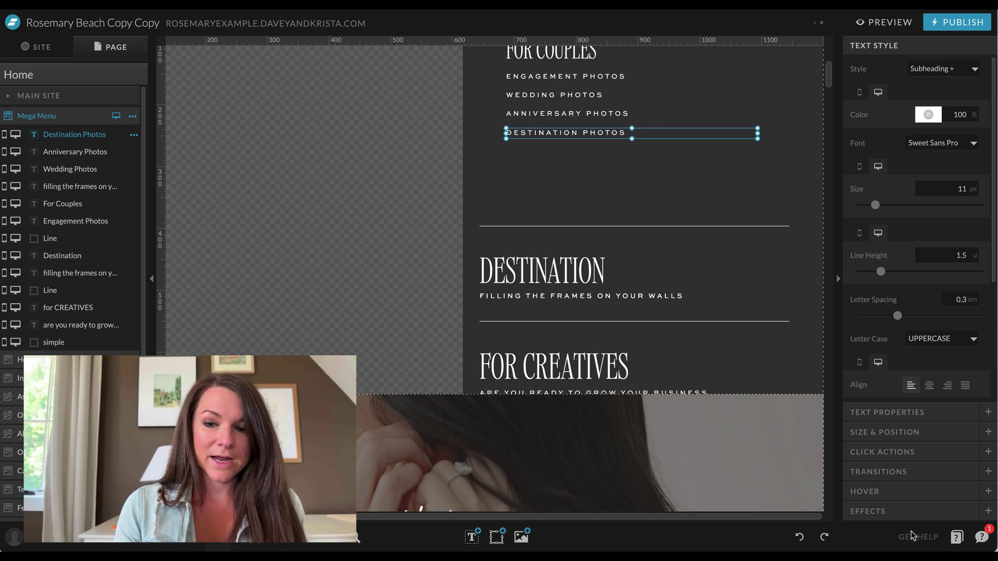
Link DESTINATION PHOTOS to the Portraits page
{"action": "left_click", "coordinate": [902, 453]}
{"action": "left_click", "coordinate": [933, 189]}
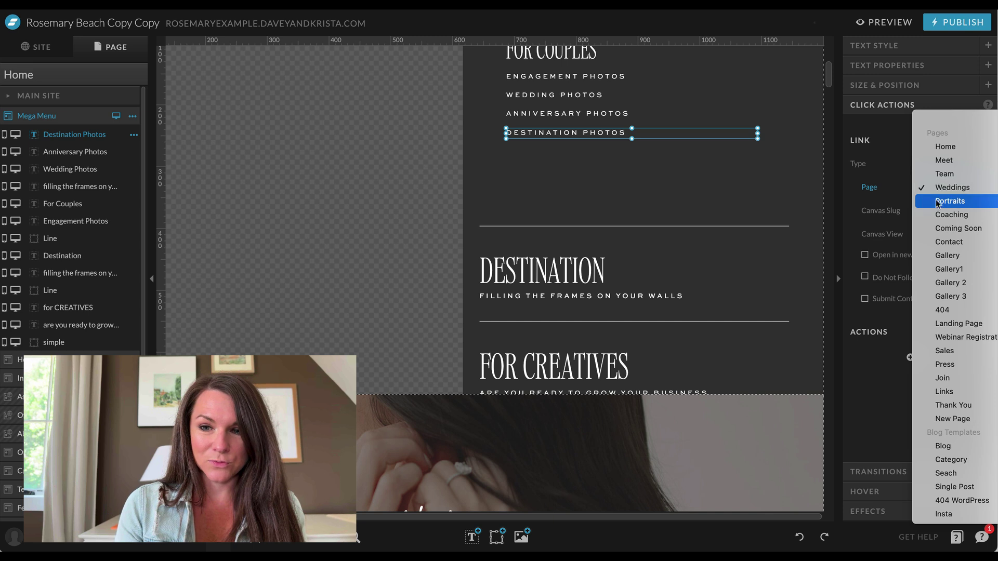
{"action": "left_click", "coordinate": [937, 203]}
{"action": "left_click", "coordinate": [592, 141]}
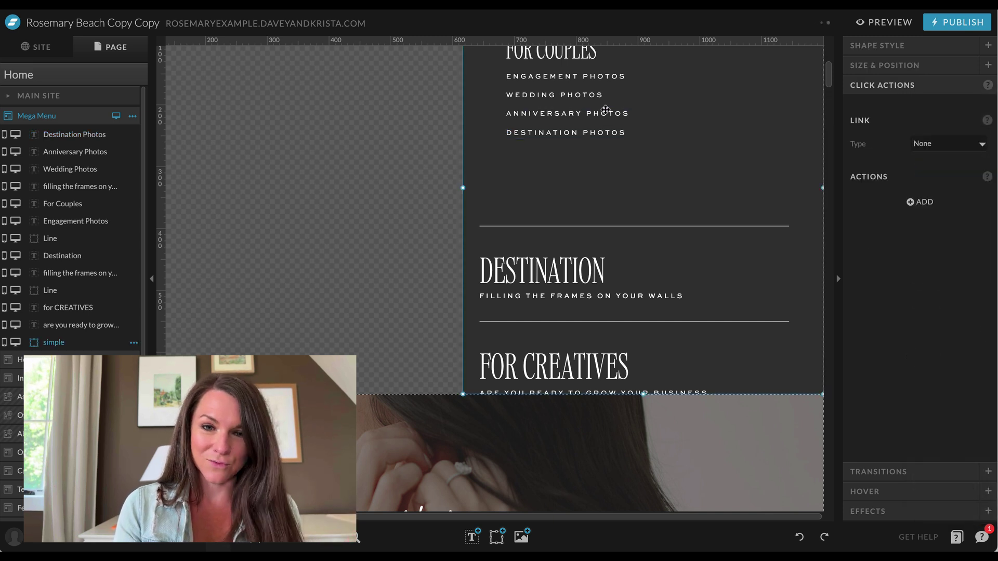
{"action": "left_click", "coordinate": [604, 113]}
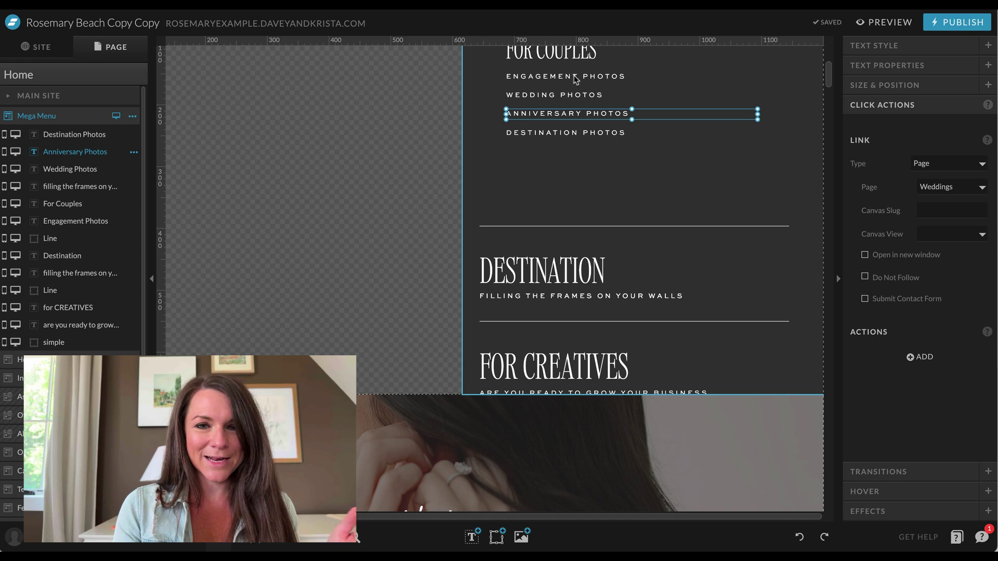
Set the FOR COUPLES heading's link type to None and marquee-select the column
{"action": "left_click", "coordinate": [568, 55]}
{"action": "left_click", "coordinate": [955, 166]}
{"action": "left_click", "coordinate": [944, 151]}
{"action": "left_click", "coordinate": [426, 122]}
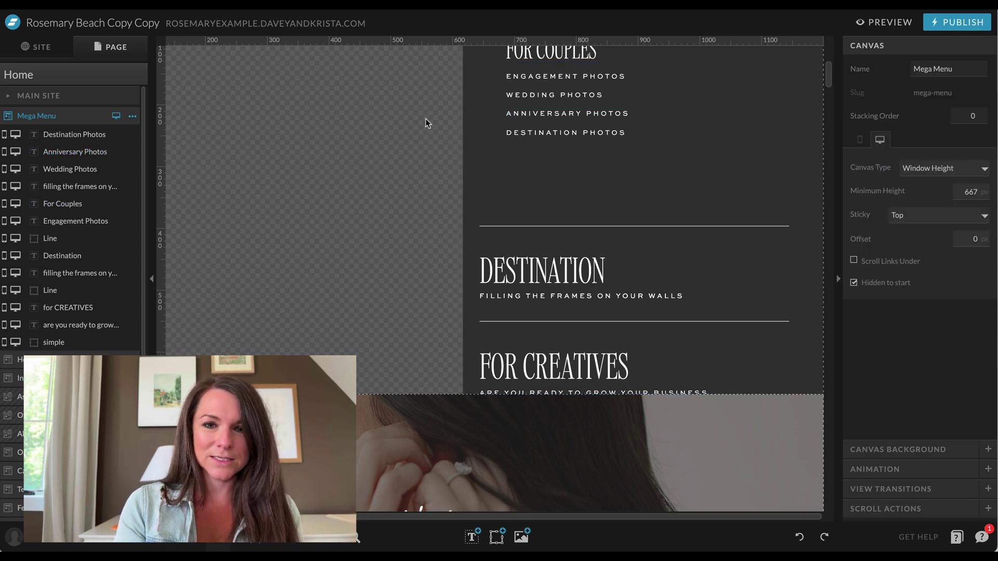
{"action": "scroll", "coordinate": [488, 112], "scroll_direction": "up", "scroll_amount": 2}
{"action": "left_click_drag", "start_coordinate": [415, 68], "coordinate": [662, 96]}
Delete the DESTINATION and FOR CREATIVES headings with their taglines
{"action": "left_click_drag", "start_coordinate": [398, 259], "coordinate": [547, 432]}
{"action": "key", "text": "Delete"}
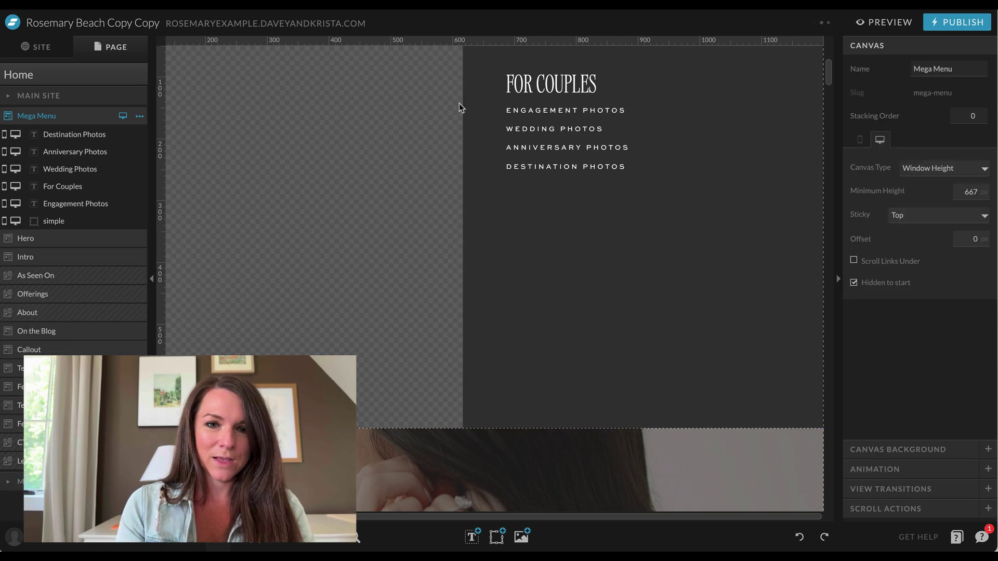
{"action": "left_click_drag", "start_coordinate": [451, 89], "coordinate": [579, 204]}
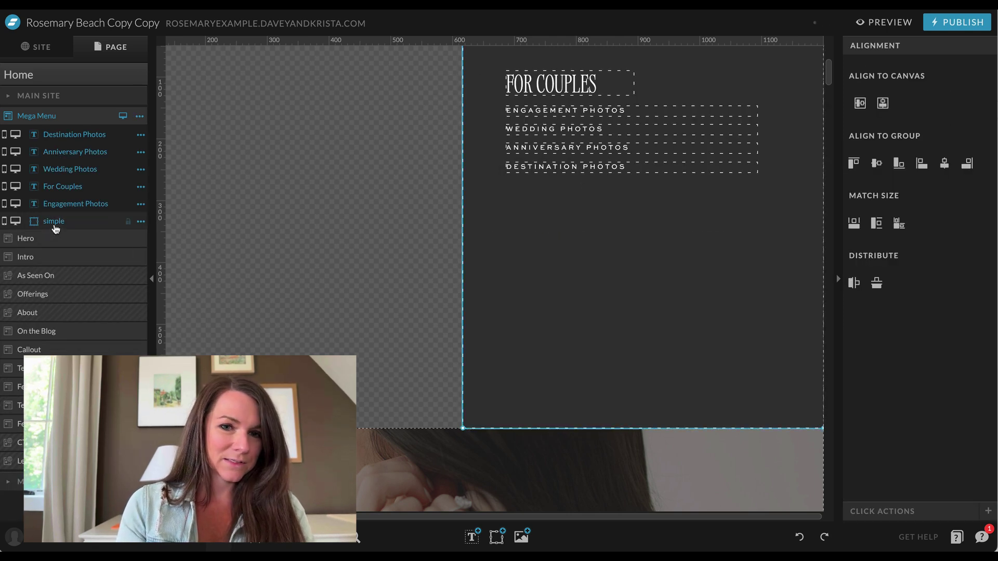
{"action": "key", "text": "ctrl+z"}
{"action": "left_click", "coordinate": [554, 249]}
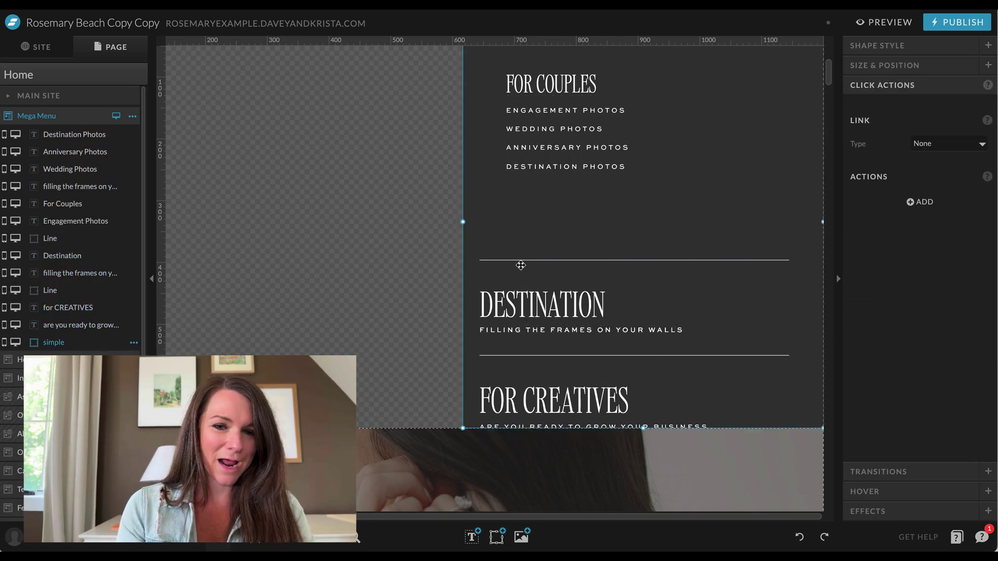
{"action": "left_click_drag", "start_coordinate": [446, 287], "coordinate": [515, 338]}
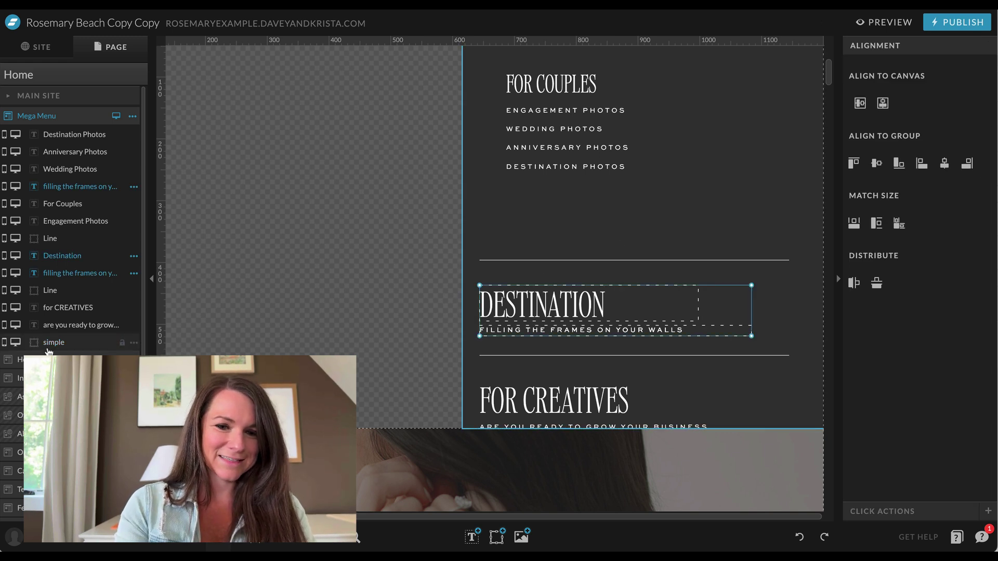
{"action": "key", "text": "Delete"}
{"action": "left_click_drag", "start_coordinate": [402, 399], "coordinate": [541, 425]}
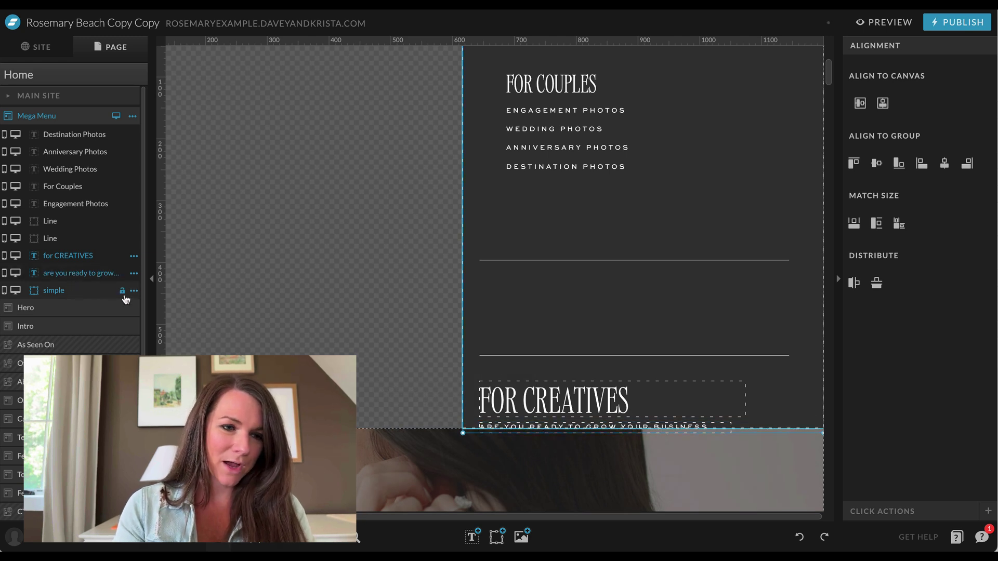
{"action": "key", "text": "Delete"}
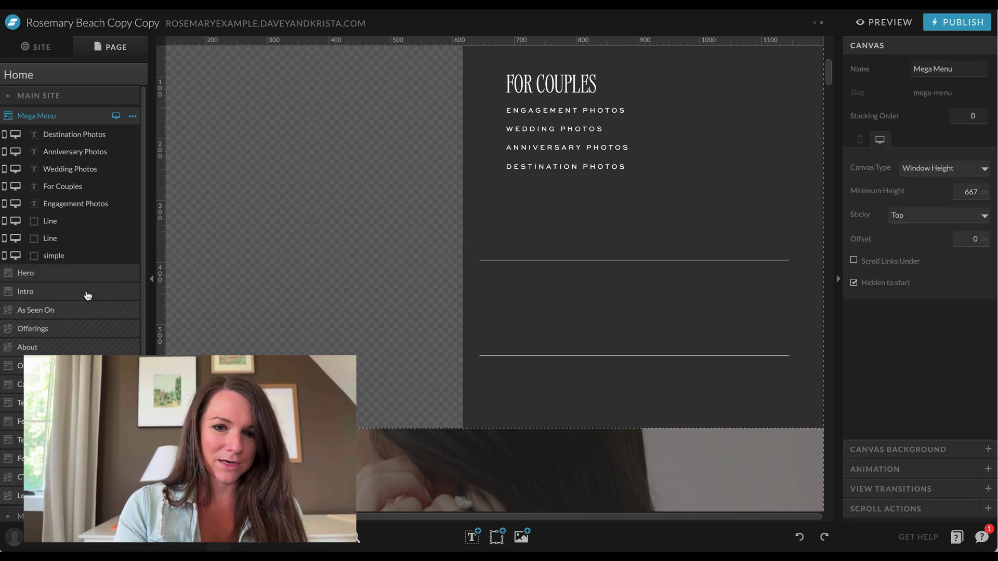
Delete the lower horizontal divider line
{"action": "left_click", "coordinate": [570, 355]}
{"action": "key", "text": "Delete"}
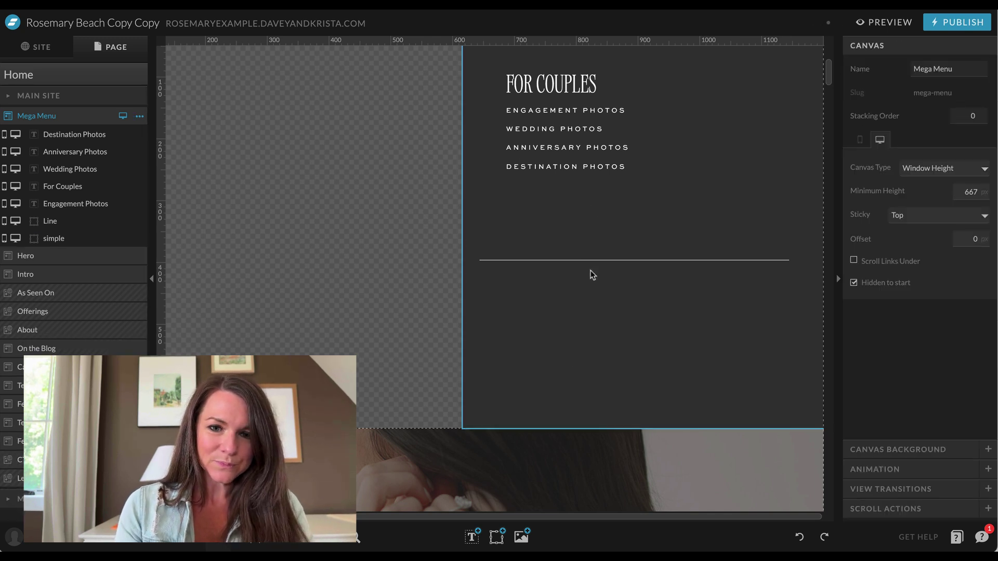
{"action": "left_click", "coordinate": [596, 264]}
{"action": "left_click", "coordinate": [458, 226]}
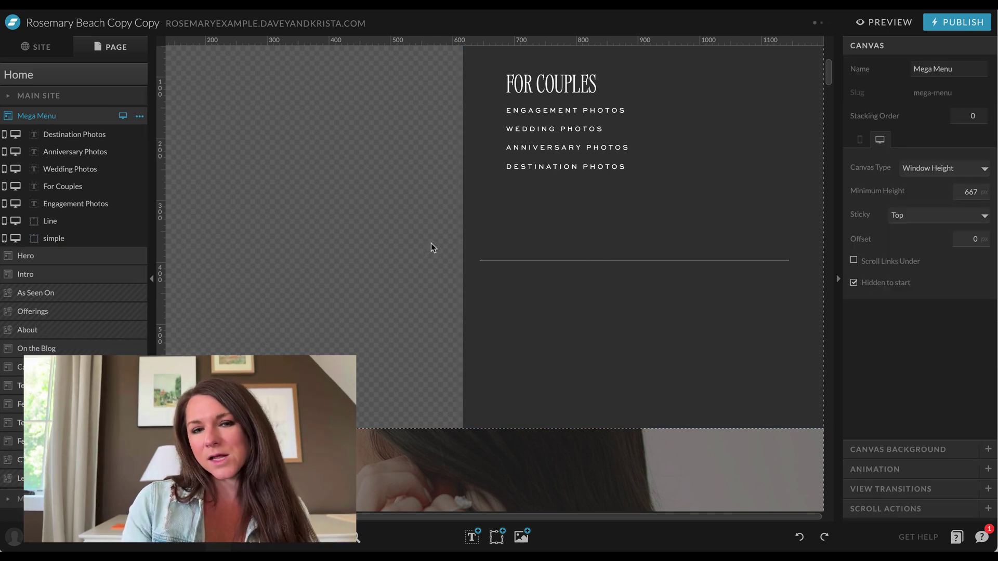
Back in the Mega Menu, check the links on each FOR COUPLES column line
{"action": "scroll", "coordinate": [486, 216], "scroll_direction": "up", "scroll_amount": 2}
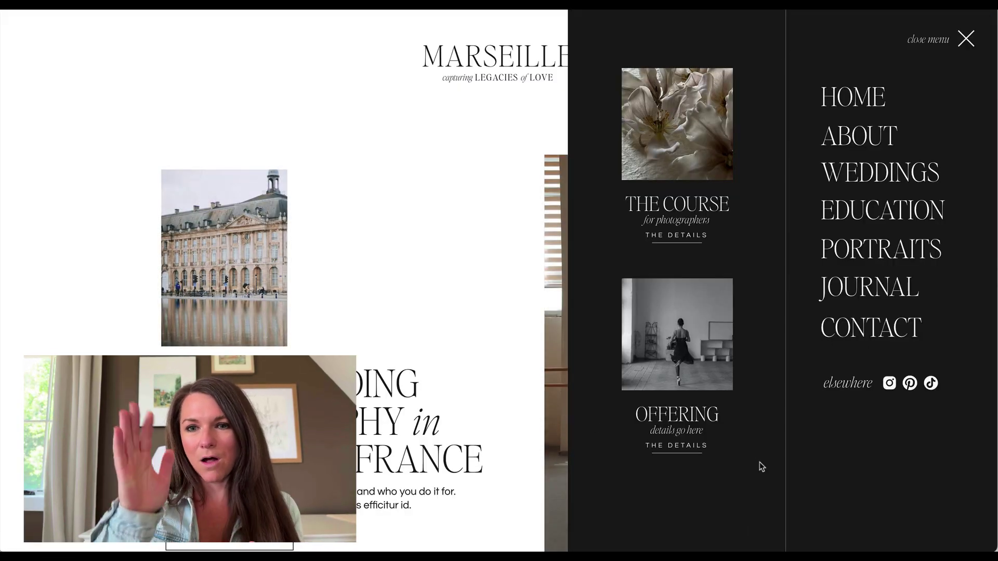
{"action": "left_click", "coordinate": [174, 10]}
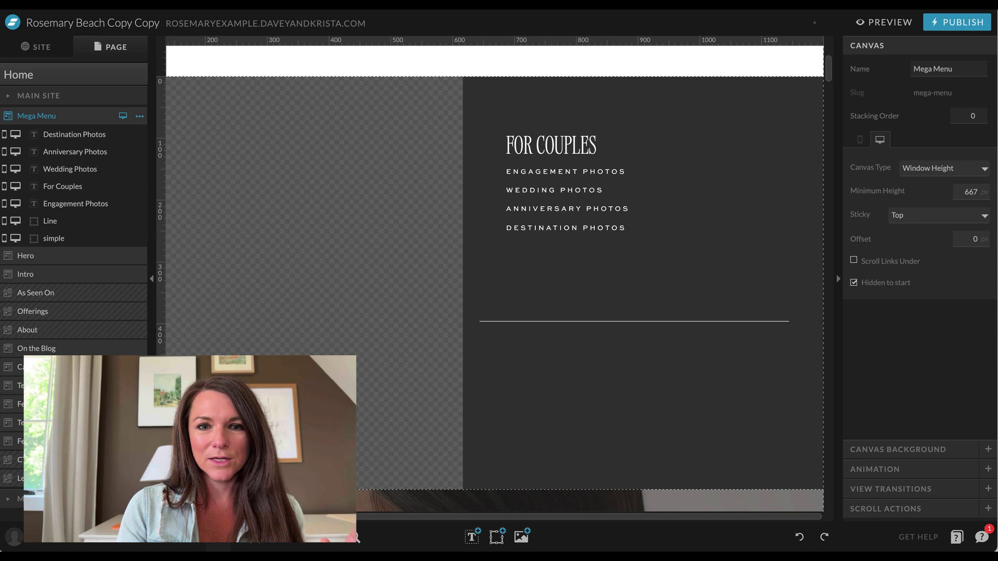
{"action": "left_click", "coordinate": [554, 151]}
{"action": "left_click", "coordinate": [635, 174]}
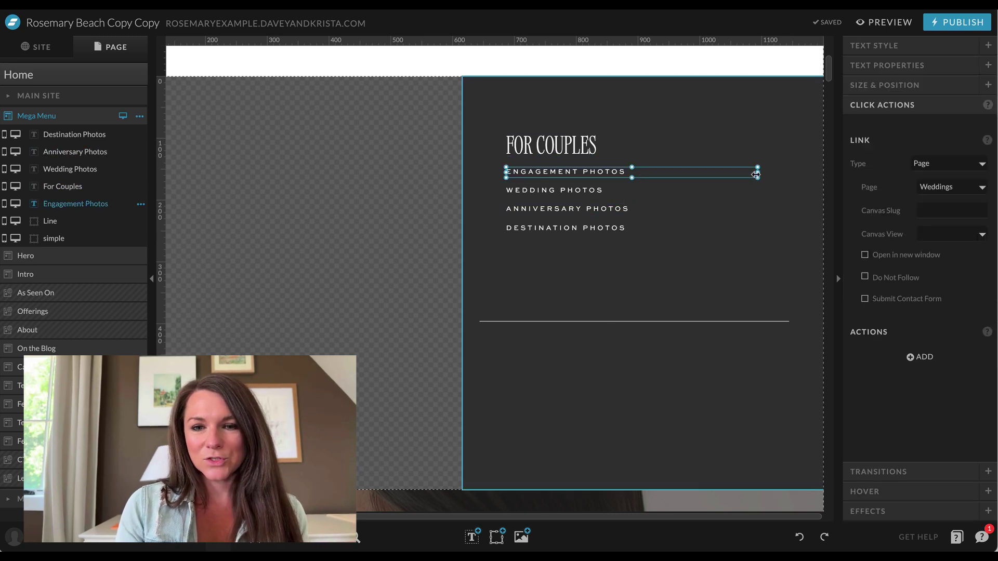
{"action": "left_click", "coordinate": [684, 191]}
{"action": "left_click", "coordinate": [629, 209]}
{"action": "left_click", "coordinate": [603, 228]}
Narrow the DESTINATION PHOTOS box and move the five-text column right, slightly down
{"action": "left_click_drag", "start_coordinate": [760, 232], "coordinate": [626, 233]}
{"action": "left_click", "coordinate": [618, 209], "text": "shift"}
{"action": "left_click", "coordinate": [597, 191], "text": "shift"}
{"action": "left_click", "coordinate": [598, 172], "text": "shift"}
{"action": "left_click", "coordinate": [589, 157], "text": "shift"}
{"action": "left_click_drag", "start_coordinate": [589, 156], "coordinate": [717, 160]}
{"action": "left_click", "coordinate": [699, 147]}
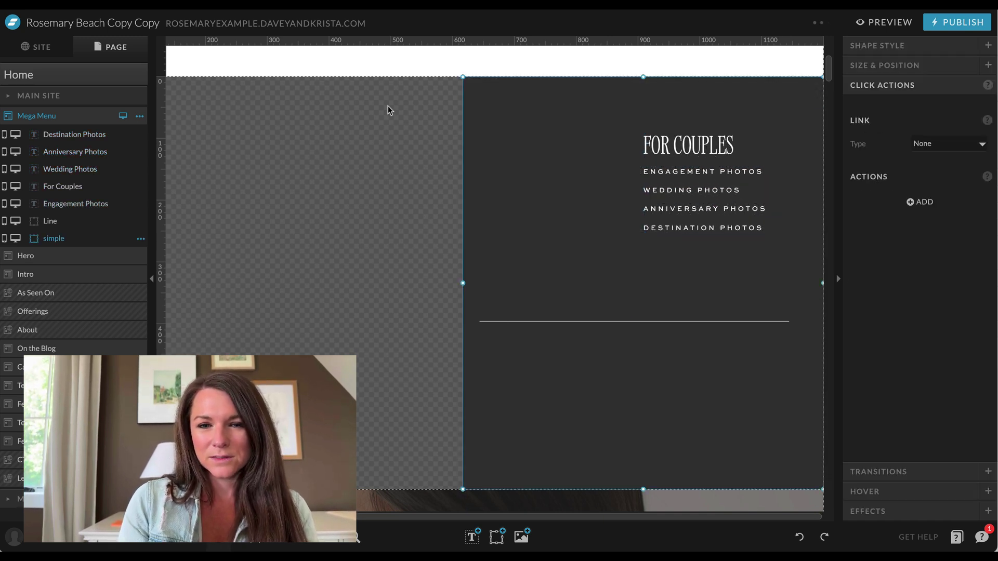
{"action": "left_click_drag", "start_coordinate": [399, 108], "coordinate": [676, 268]}
{"action": "left_click_drag", "start_coordinate": [703, 172], "coordinate": [703, 202]}
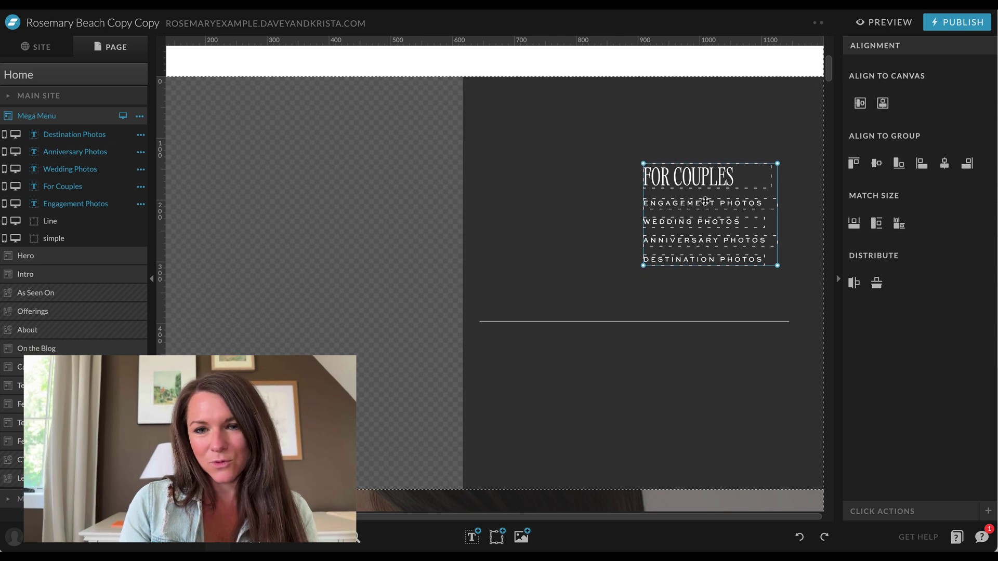
Rotate the divider line to vertical and stretch it to the canvas bottom
{"action": "left_click", "coordinate": [651, 321]}
{"action": "left_click_drag", "start_coordinate": [477, 314], "coordinate": [619, 134]}
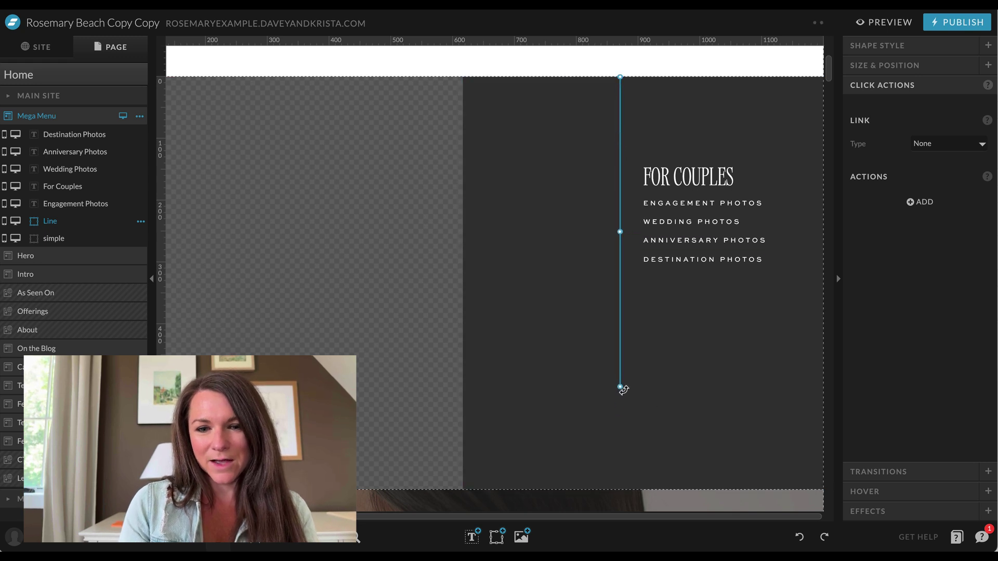
{"action": "left_click_drag", "start_coordinate": [626, 484], "coordinate": [627, 489]}
{"action": "left_click", "coordinate": [915, 66]}
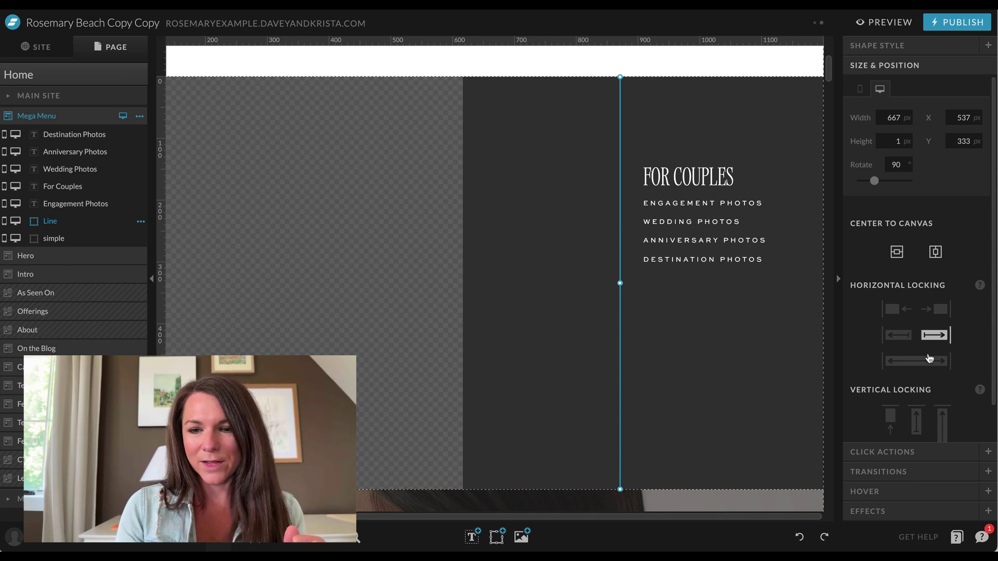
Nudge the FOR COUPLES links slightly right and extend the dark panel a little left
{"action": "left_click", "coordinate": [944, 425]}
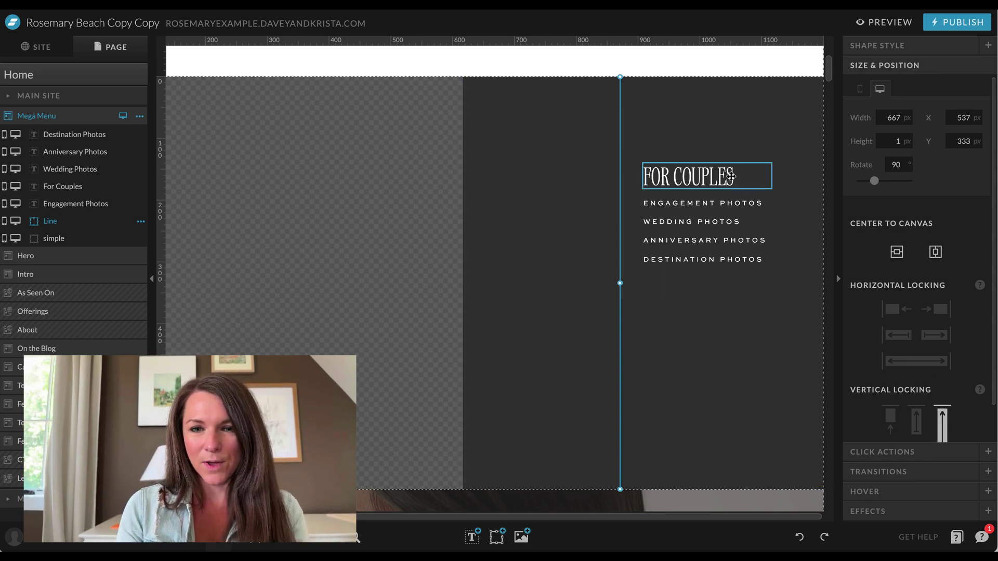
{"action": "scroll", "coordinate": [732, 177], "scroll_direction": "up", "scroll_amount": 3}
{"action": "left_click", "coordinate": [709, 324], "text": "shift"}
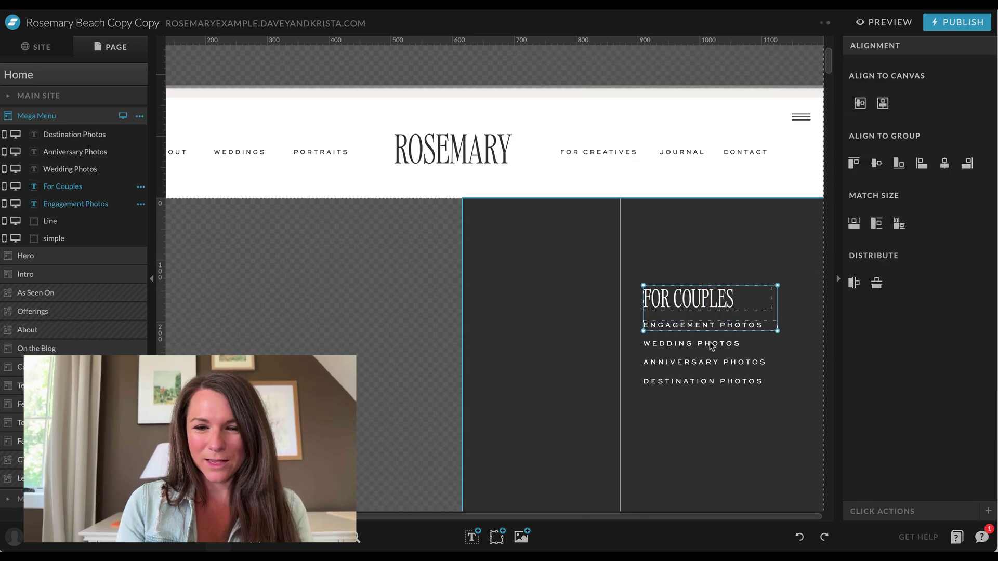
{"action": "left_click", "coordinate": [711, 348], "text": "shift"}
{"action": "left_click", "coordinate": [711, 363], "text": "shift"}
{"action": "left_click", "coordinate": [711, 381], "text": "shift"}
{"action": "left_click_drag", "start_coordinate": [711, 384], "coordinate": [723, 385]}
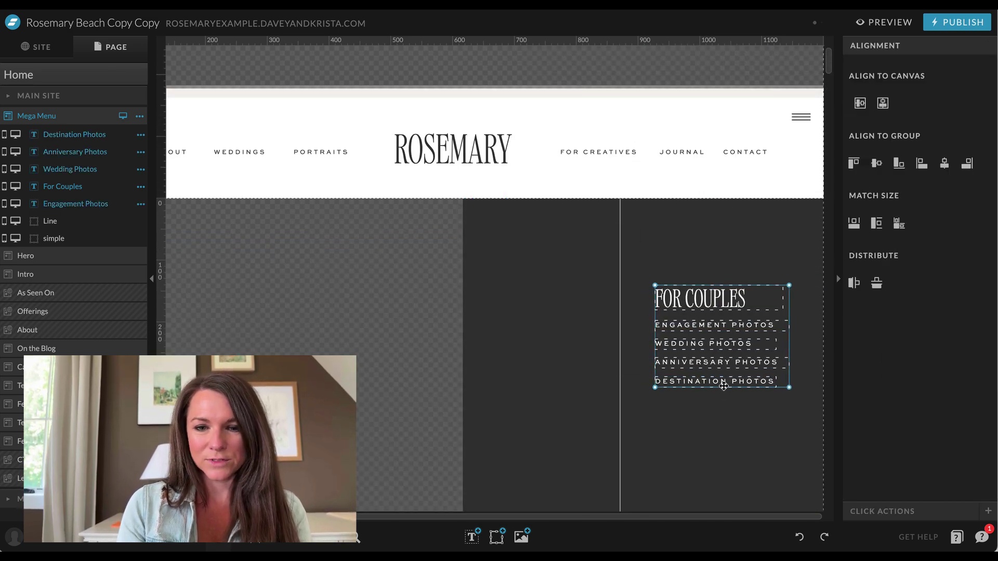
{"action": "left_click", "coordinate": [475, 323]}
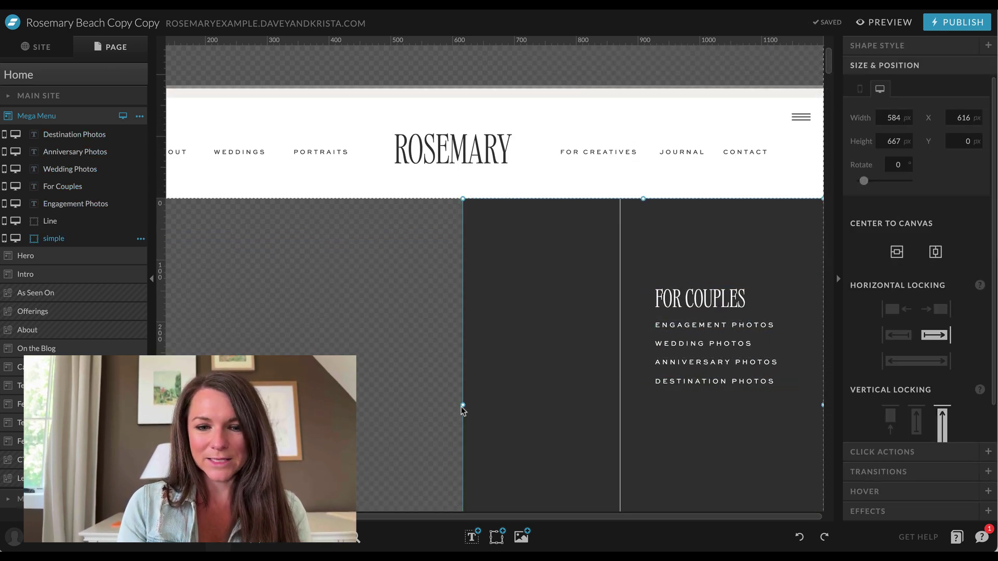
{"action": "left_click_drag", "start_coordinate": [462, 406], "coordinate": [445, 406]}
Duplicate the FOR COUPLES heading and four links with Ctrl+D and place the copy below
{"action": "left_click", "coordinate": [731, 292]}
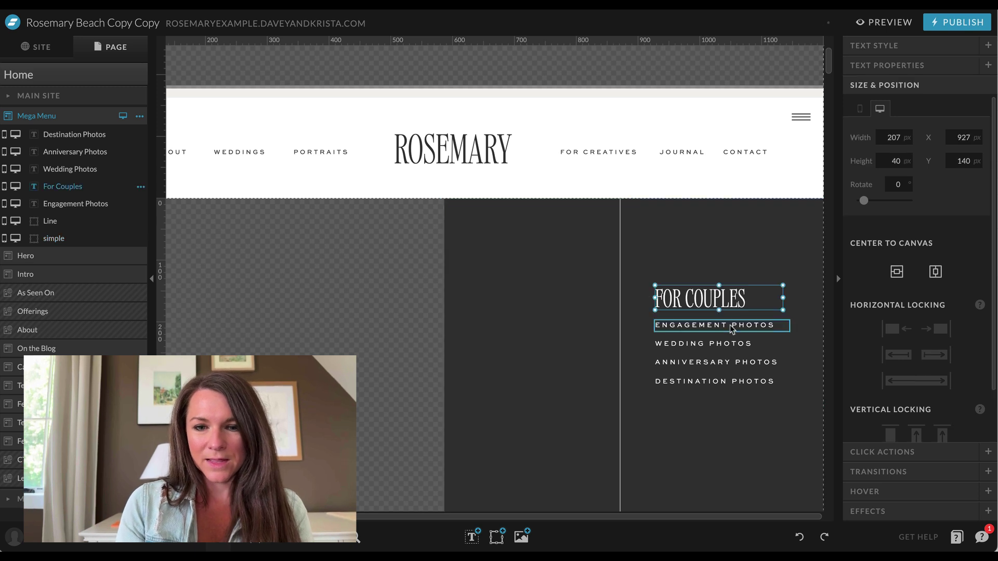
{"action": "left_click", "coordinate": [731, 326], "text": "shift"}
{"action": "left_click", "coordinate": [730, 344], "text": "shift"}
{"action": "left_click", "coordinate": [731, 362], "text": "shift"}
{"action": "left_click", "coordinate": [732, 380], "text": "shift"}
{"action": "key", "text": "ctrl+d"}
{"action": "left_click_drag", "start_coordinate": [729, 300], "coordinate": [730, 434]}
Retitle the copied heading 'FOR PHOTOGRAPHERS' and widen it to fit on one line
{"action": "scroll", "coordinate": [728, 436], "scroll_direction": "down", "scroll_amount": 3}
{"action": "left_click", "coordinate": [403, 327]}
{"action": "left_click", "coordinate": [725, 279]}
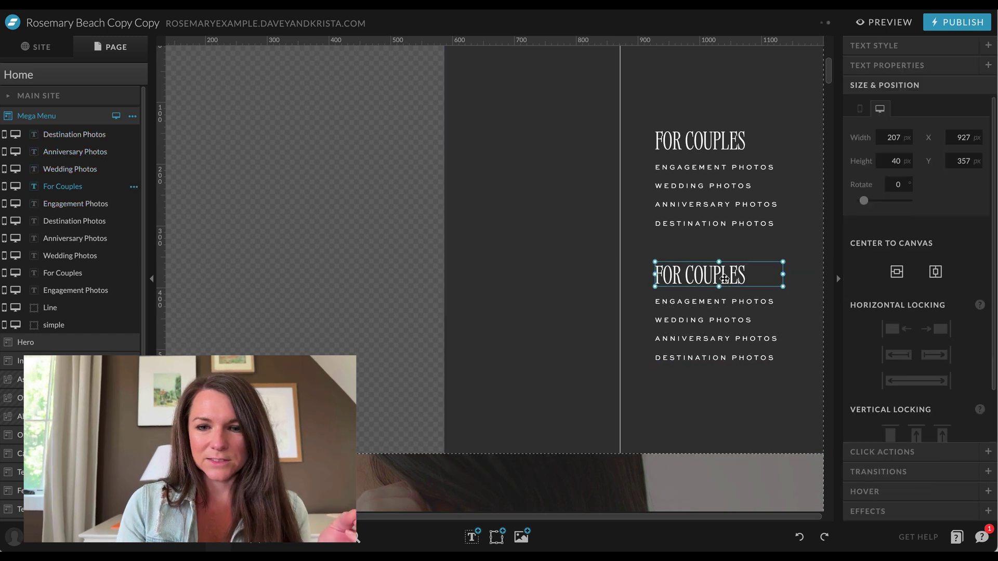
{"action": "double_click", "coordinate": [724, 279]}
{"action": "key", "text": "BackSpace"}
{"action": "type", "text": "FOR "}
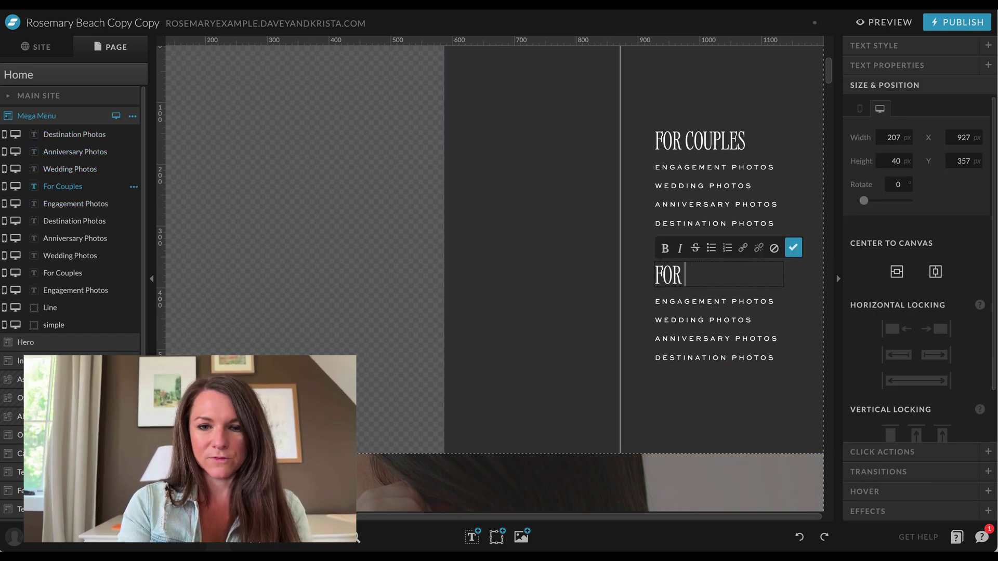
{"action": "type", "text": "PHOTOGRAPHERS"}
{"action": "left_click", "coordinate": [758, 314]}
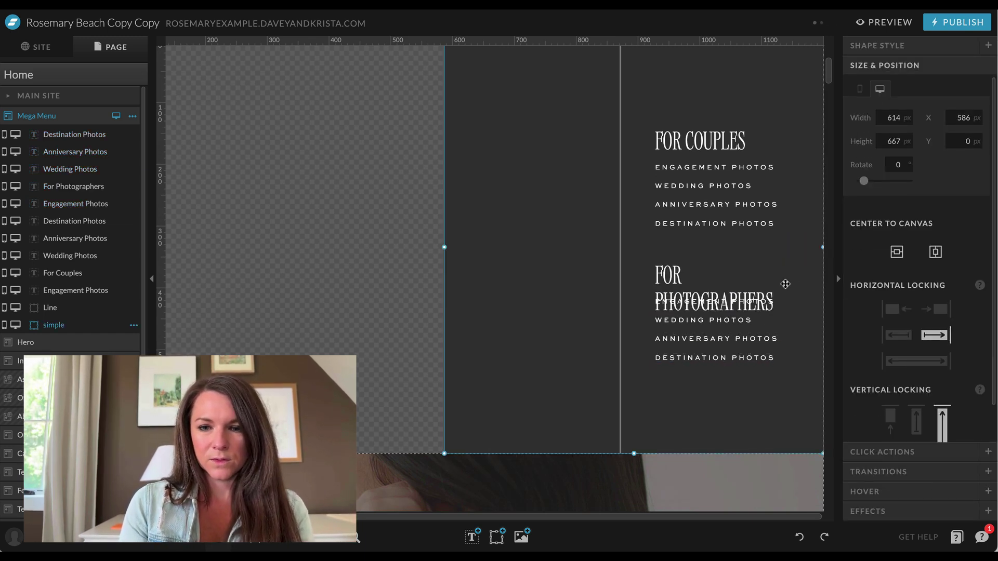
{"action": "left_click", "coordinate": [711, 275]}
{"action": "left_click_drag", "start_coordinate": [795, 286], "coordinate": [819, 275]}
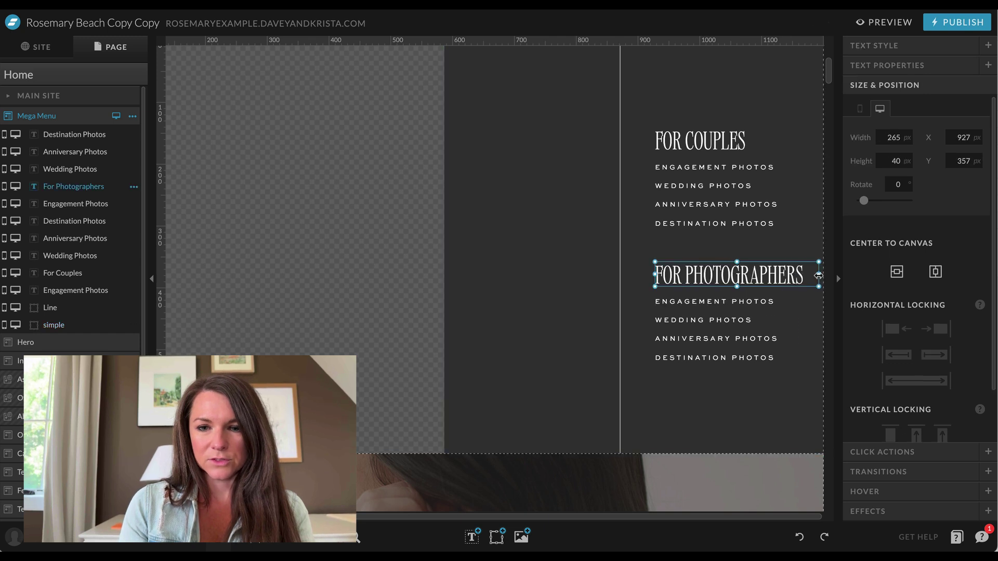
Retype the copied links as COACHING, THE COURSE and FREE RESOURCES
{"action": "left_click", "coordinate": [743, 302]}
{"action": "double_click", "coordinate": [743, 303]}
{"action": "type", "text": "COACHING"}
{"action": "left_click", "coordinate": [748, 320]}
{"action": "double_click", "coordinate": [749, 319]}
{"action": "type", "text": "T"}
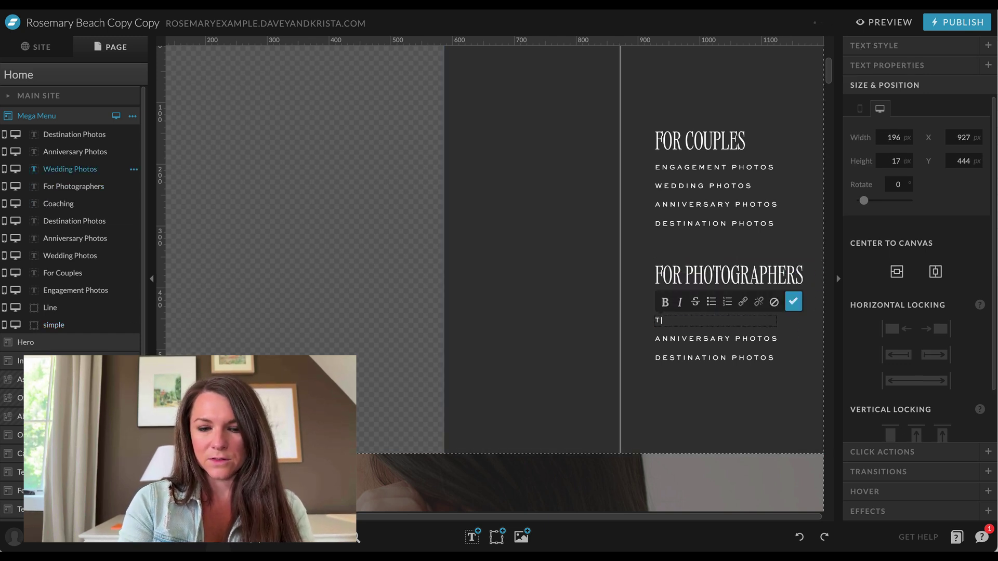
{"action": "type", "text": "HE COURSE"}
{"action": "left_click", "coordinate": [750, 338]}
{"action": "double_click", "coordinate": [749, 338]}
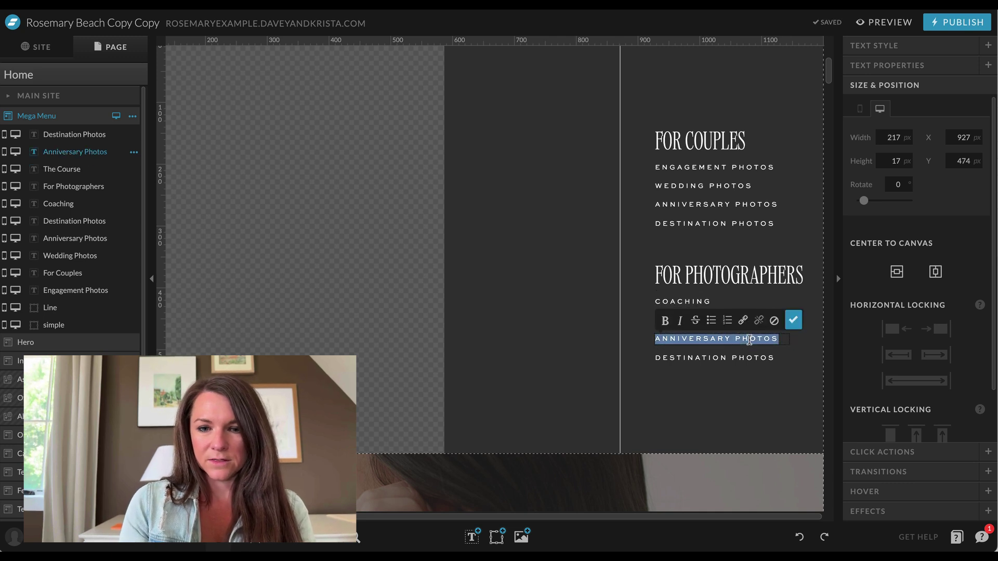
{"action": "type", "text": "FREE RESOURCES"}
Erase the leftover DESTINATION PHOTOS copy, leaving an empty text box selected
{"action": "left_click", "coordinate": [739, 360]}
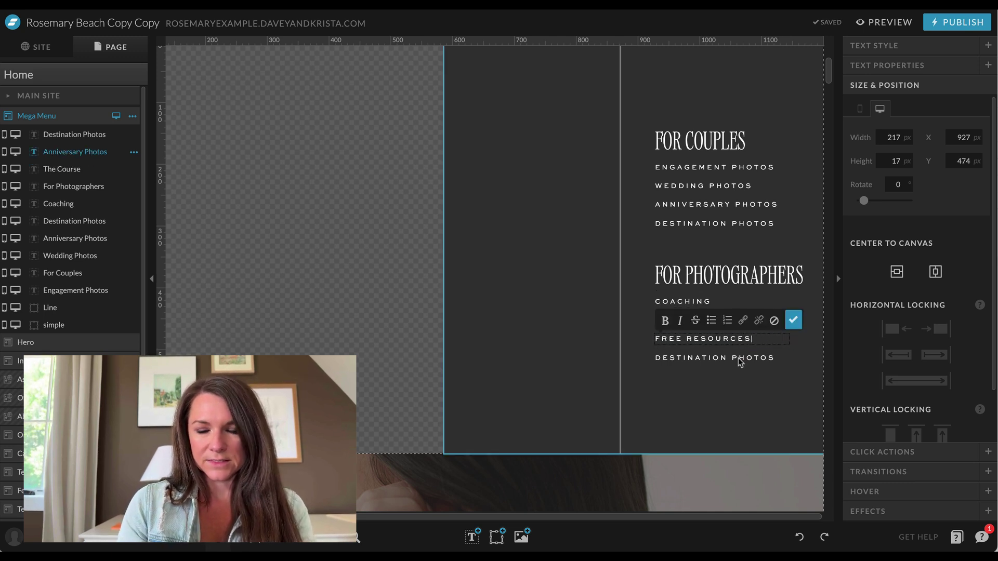
{"action": "double_click", "coordinate": [738, 359]}
{"action": "key", "text": "BackSpace"}
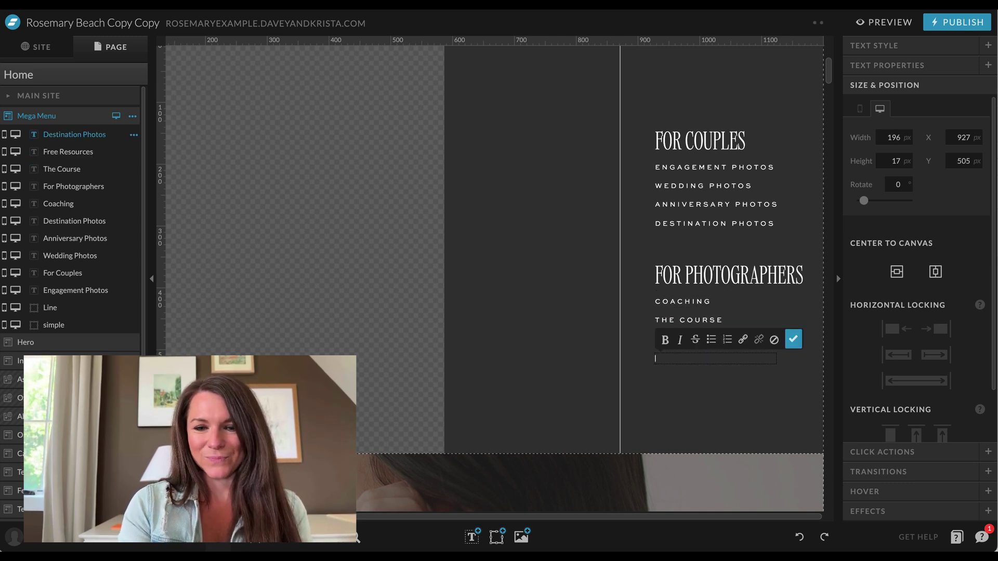
{"action": "left_click", "coordinate": [714, 413]}
{"action": "left_click", "coordinate": [712, 360]}
Delete the leftover empty text box and add an icon element to the canvas
{"action": "key", "text": "Delete"}
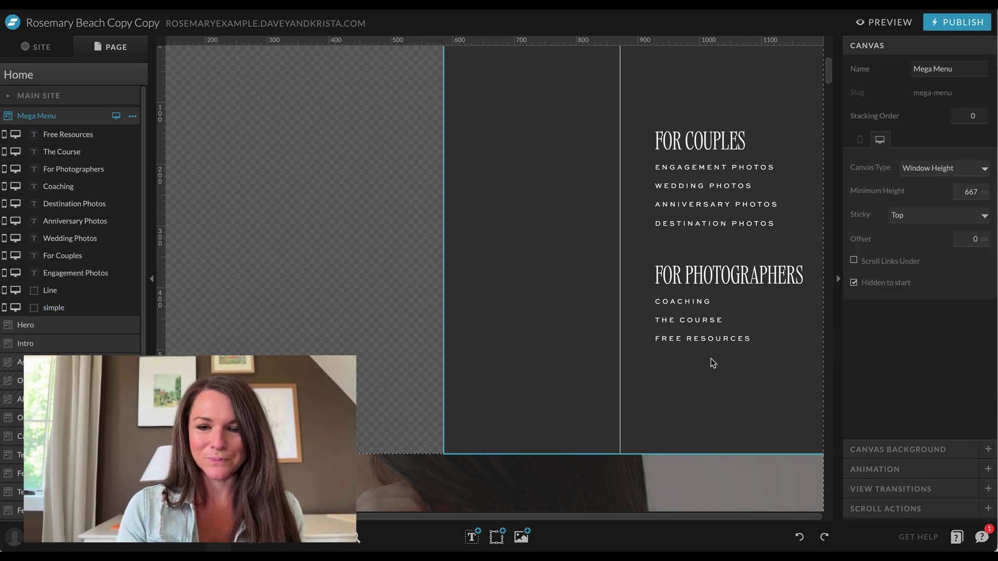
{"action": "scroll", "coordinate": [520, 260], "scroll_direction": "up", "scroll_amount": 2}
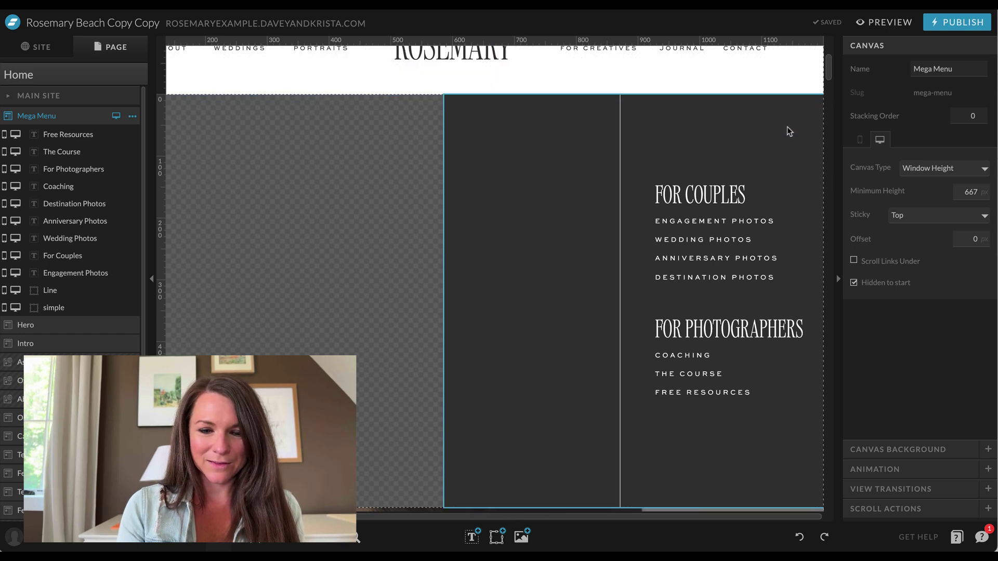
{"action": "mouse_move", "coordinate": [497, 540]}
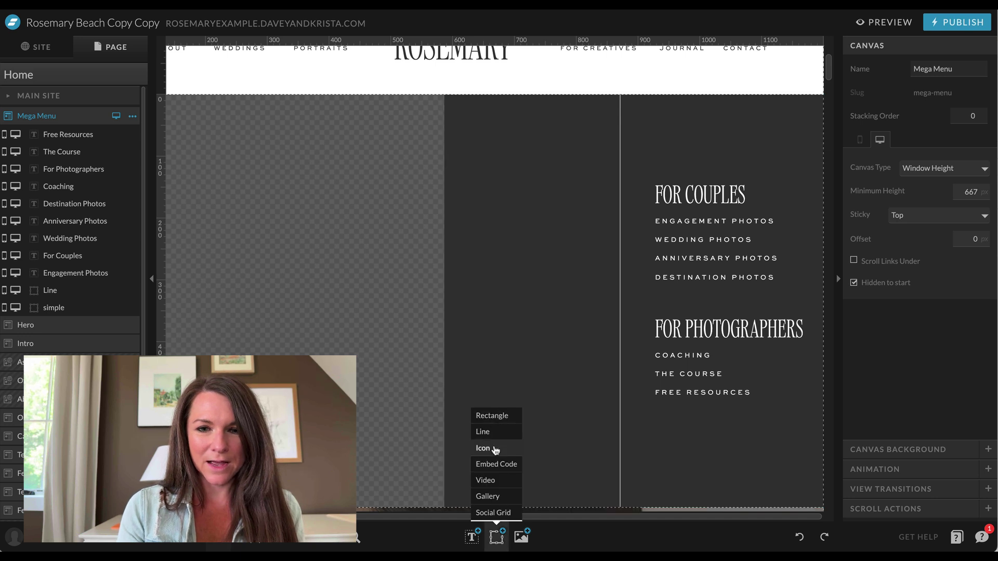
{"action": "left_click", "coordinate": [494, 448]}
Move the icon to the menu's top-right corner and browse icon shapes for a thin X
{"action": "left_click_drag", "start_coordinate": [436, 319], "coordinate": [778, 139]}
{"action": "left_click", "coordinate": [902, 65]}
{"action": "scroll", "coordinate": [947, 210], "scroll_direction": "down", "scroll_amount": 10}
{"action": "scroll", "coordinate": [947, 210], "scroll_direction": "down", "scroll_amount": 1}
Make the icon a thin X whose click action hides the Mega Menu canvas
{"action": "left_click", "coordinate": [920, 249]}
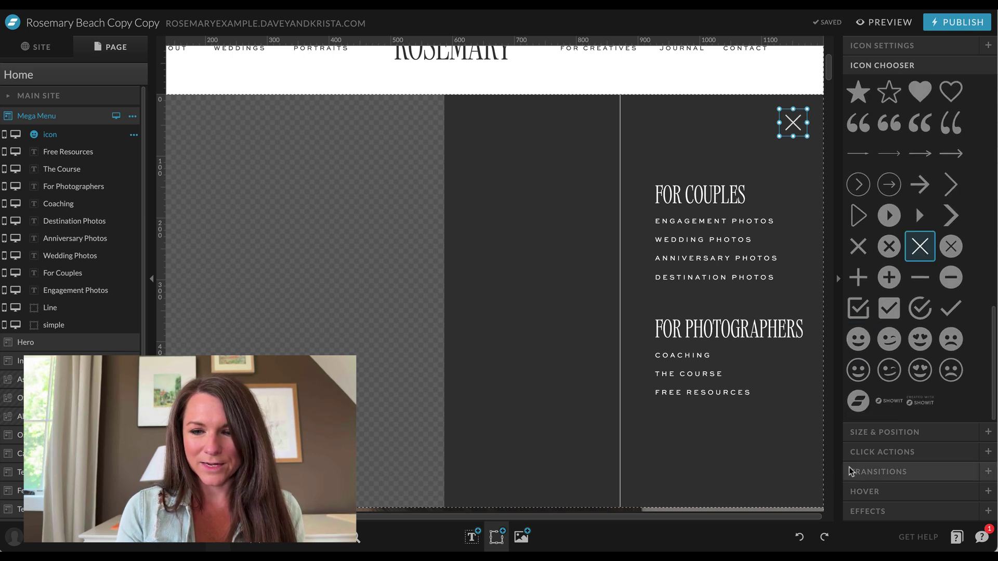
{"action": "left_click", "coordinate": [881, 454]}
{"action": "left_click", "coordinate": [923, 223]}
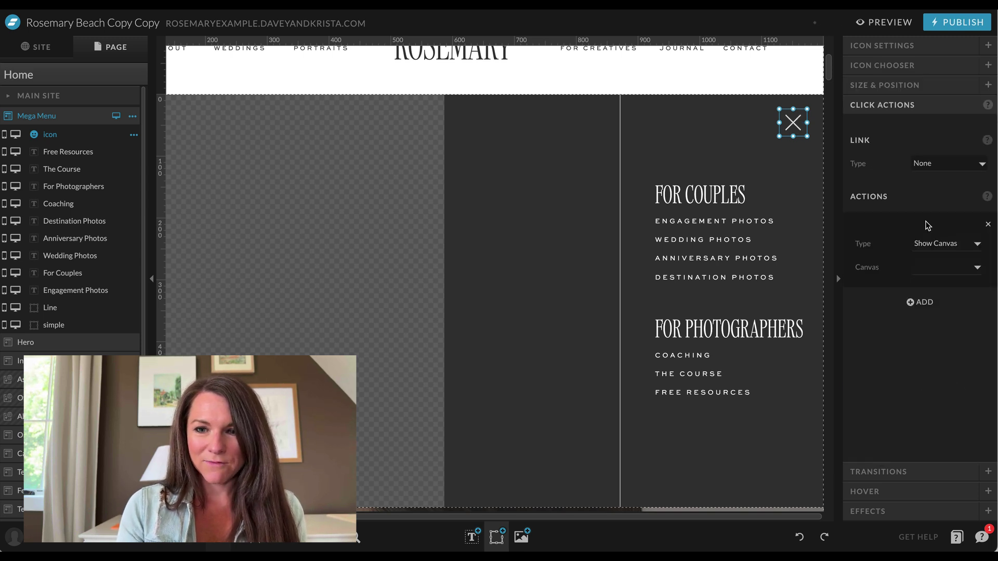
{"action": "left_click", "coordinate": [936, 249]}
{"action": "left_click", "coordinate": [934, 258]}
{"action": "left_click", "coordinate": [943, 278]}
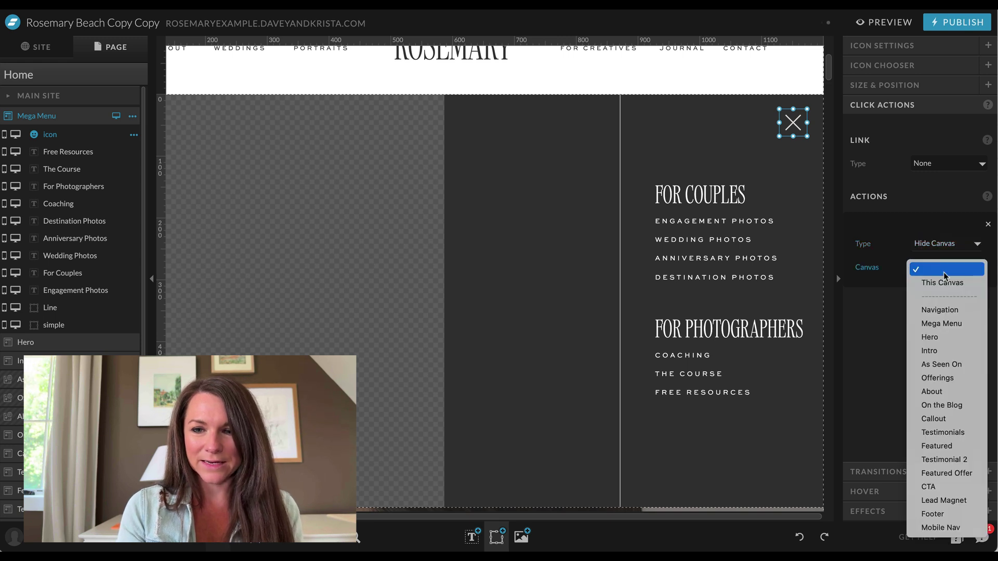
{"action": "left_click", "coordinate": [950, 284]}
Convert the Mega Menu canvas into a site canvas
{"action": "left_click", "coordinate": [397, 203]}
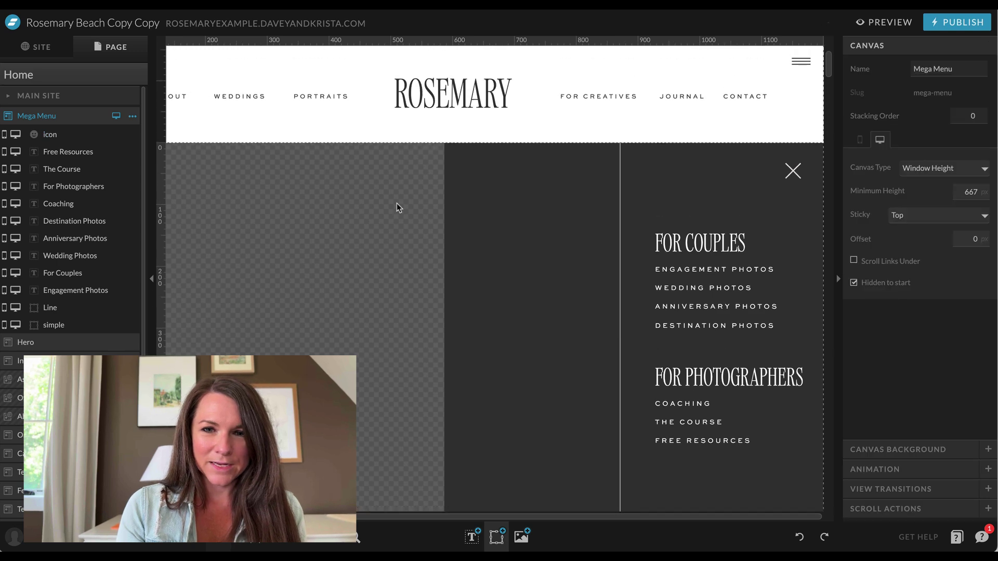
{"action": "left_click", "coordinate": [133, 117]}
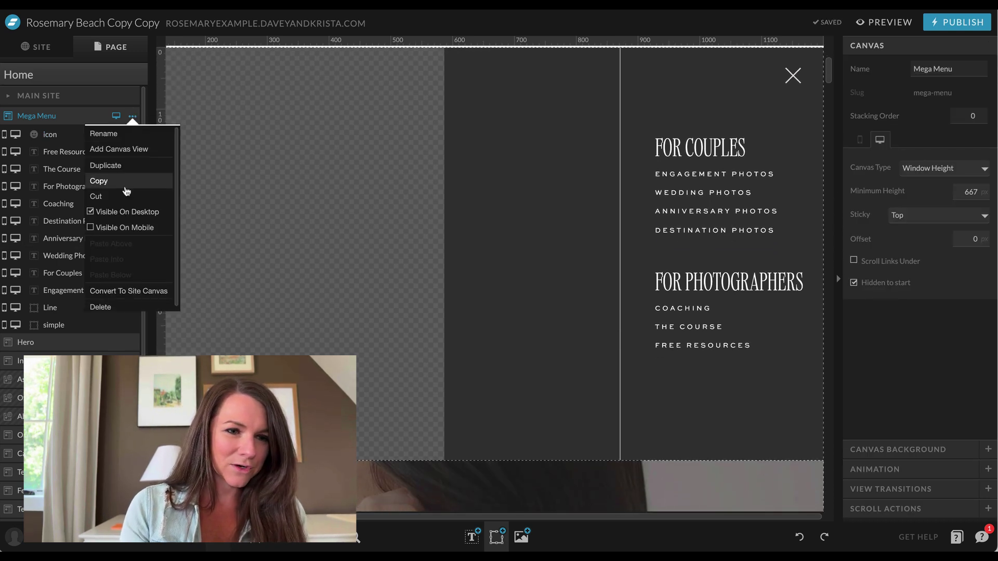
{"action": "left_click", "coordinate": [134, 292]}
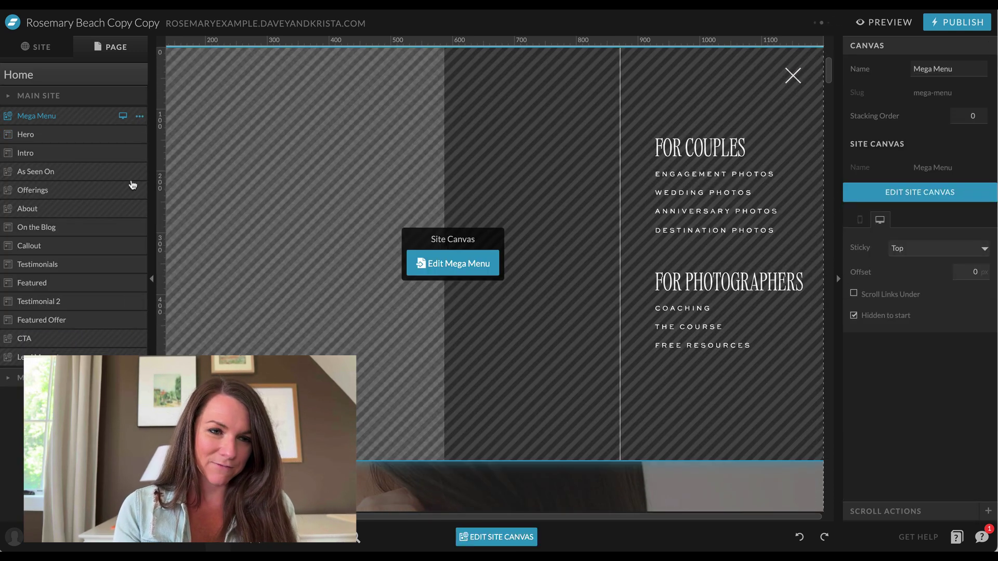
Remove Mega Menu from the Home page and add it to the Main Site set's top section
{"action": "left_click", "coordinate": [139, 116]}
{"action": "left_click", "coordinate": [127, 274]}
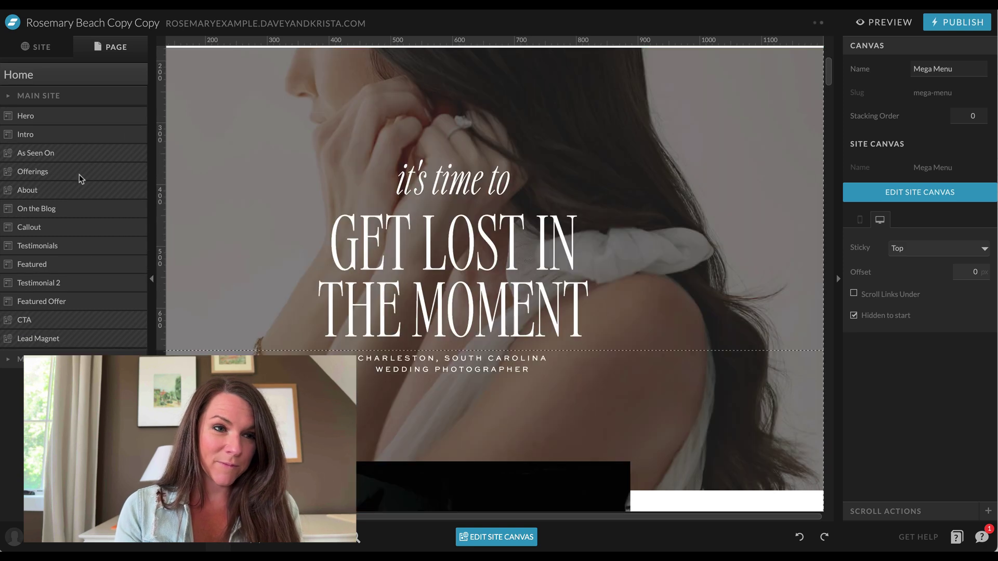
{"action": "left_click", "coordinate": [36, 47]}
{"action": "scroll", "coordinate": [73, 312], "scroll_direction": "down", "scroll_amount": 10}
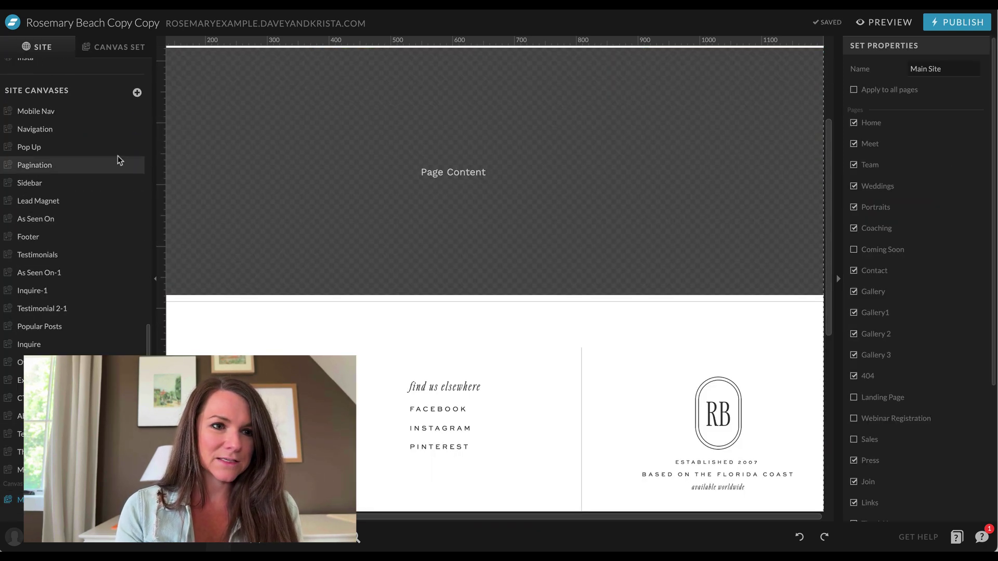
{"action": "left_click", "coordinate": [110, 47]}
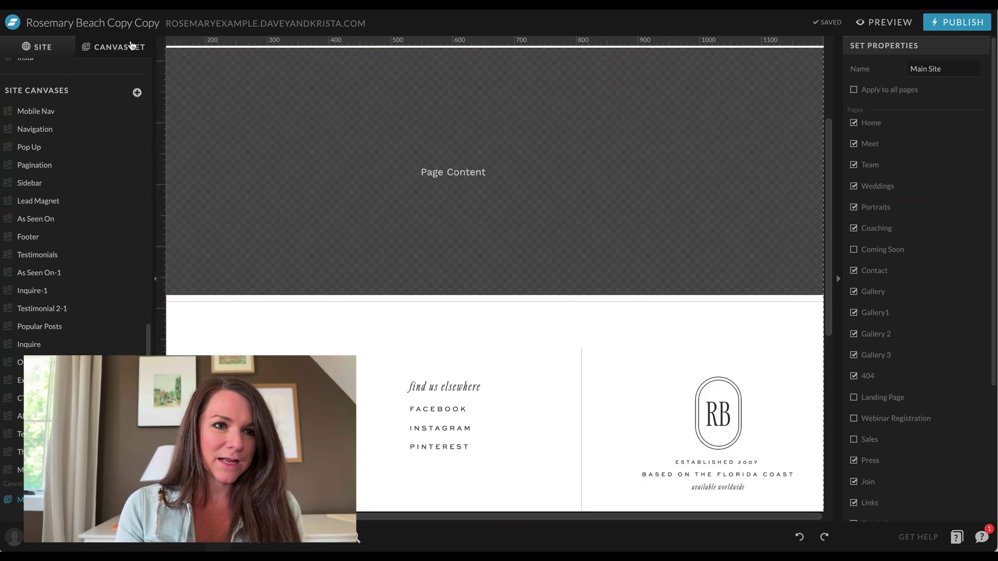
{"action": "left_click", "coordinate": [139, 97]}
{"action": "scroll", "coordinate": [138, 183], "scroll_direction": "down", "scroll_amount": 5}
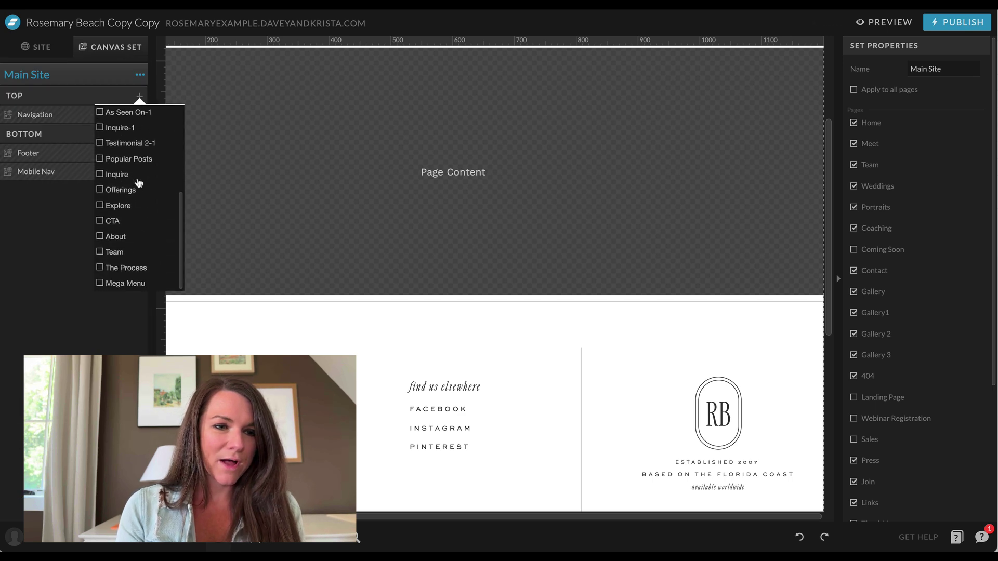
{"action": "left_click", "coordinate": [126, 283]}
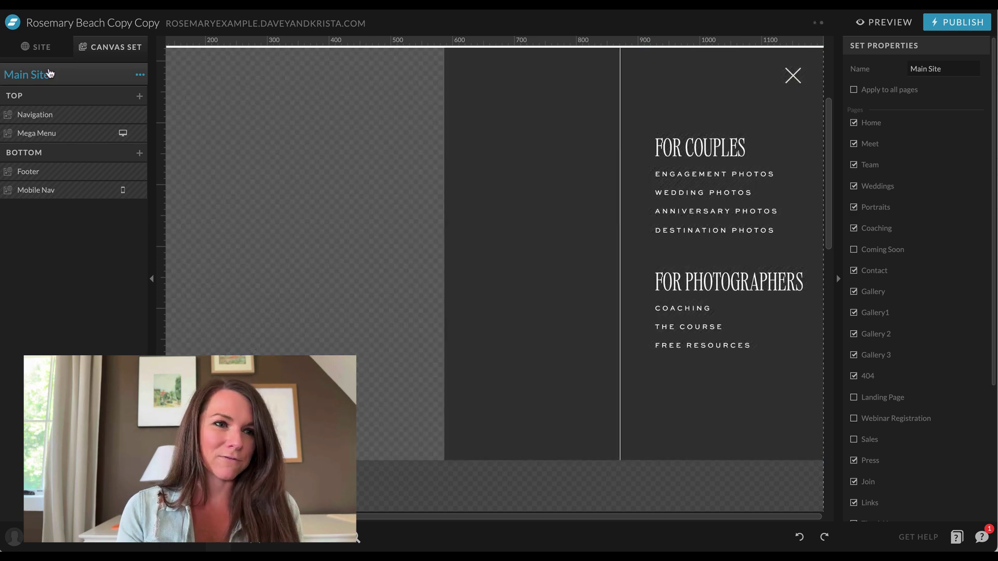
Give the Navigation header's hamburger icon a click action that shows the Mega Menu site canvas
{"action": "left_click", "coordinate": [40, 51]}
{"action": "left_click", "coordinate": [47, 168]}
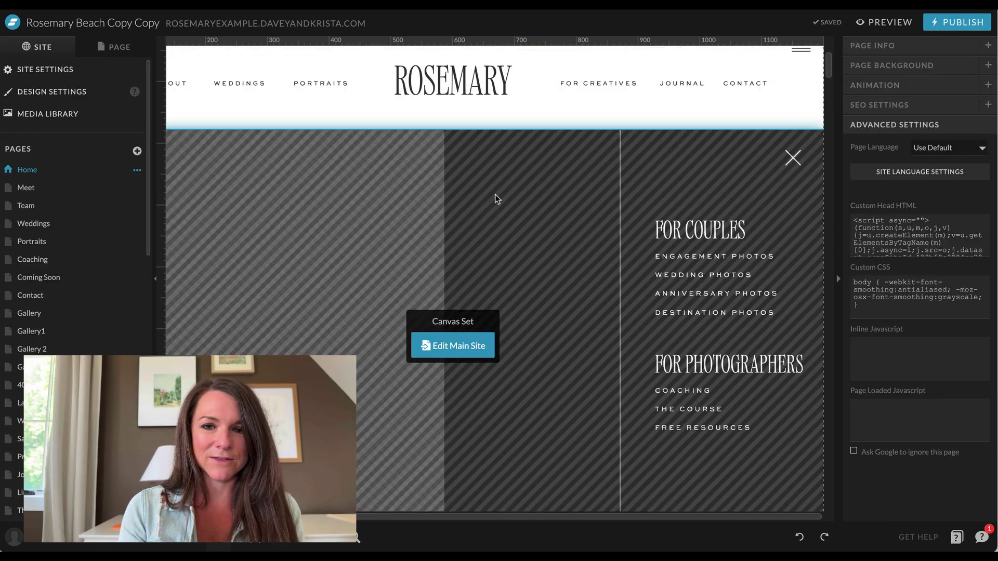
{"action": "left_click", "coordinate": [434, 152]}
{"action": "left_click", "coordinate": [435, 152]}
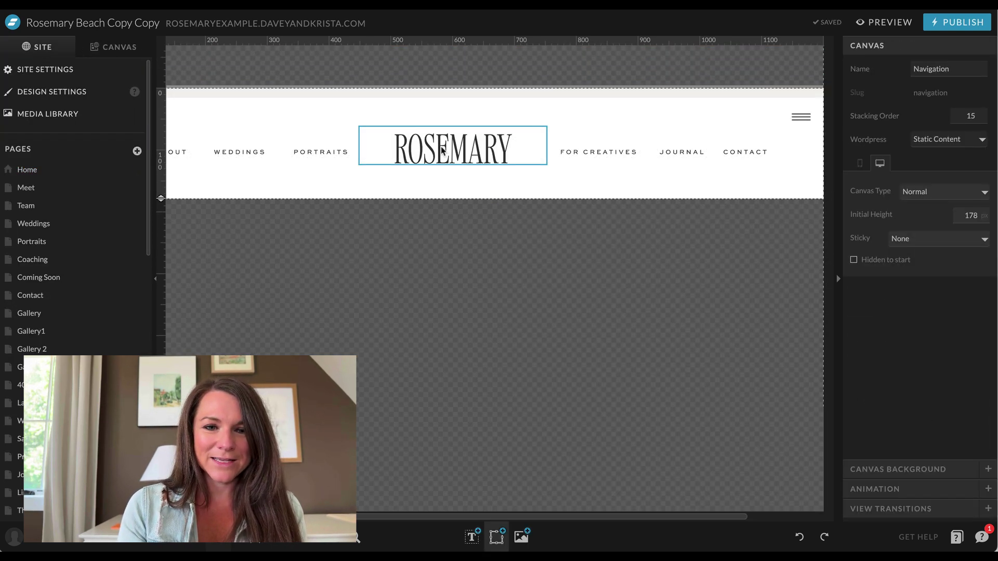
{"action": "left_click", "coordinate": [801, 117]}
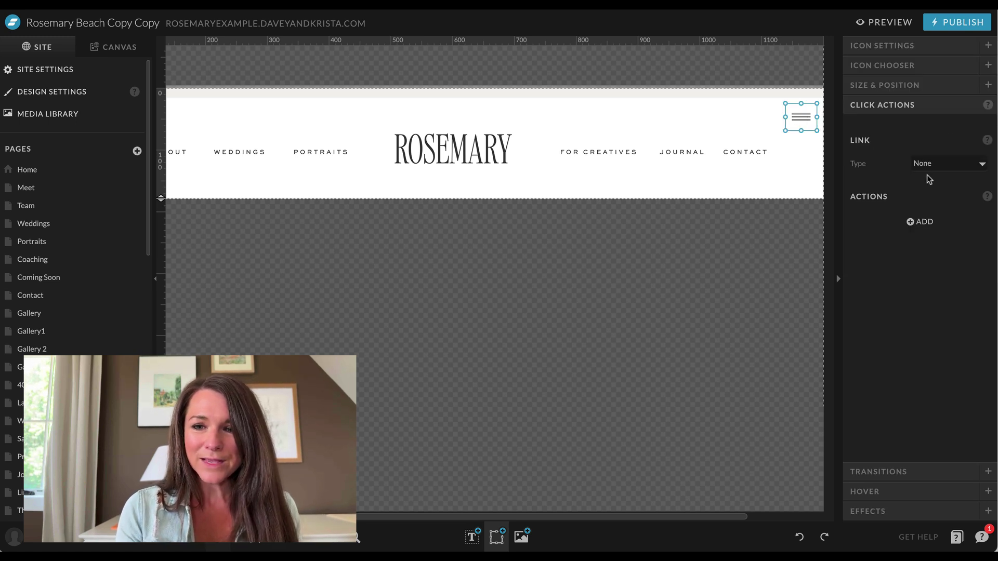
{"action": "left_click", "coordinate": [920, 222]}
{"action": "left_click", "coordinate": [941, 270]}
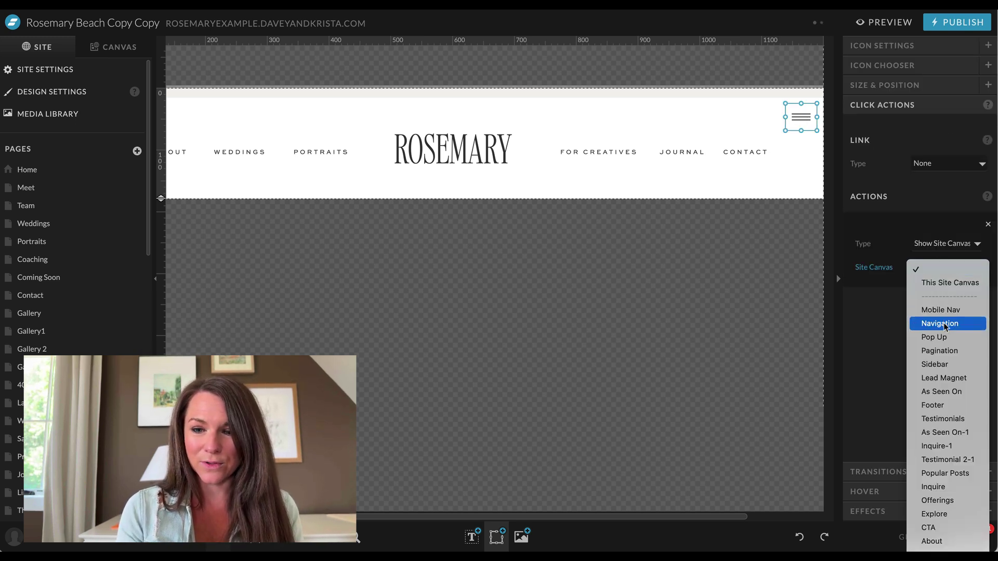
{"action": "left_click", "coordinate": [936, 554]}
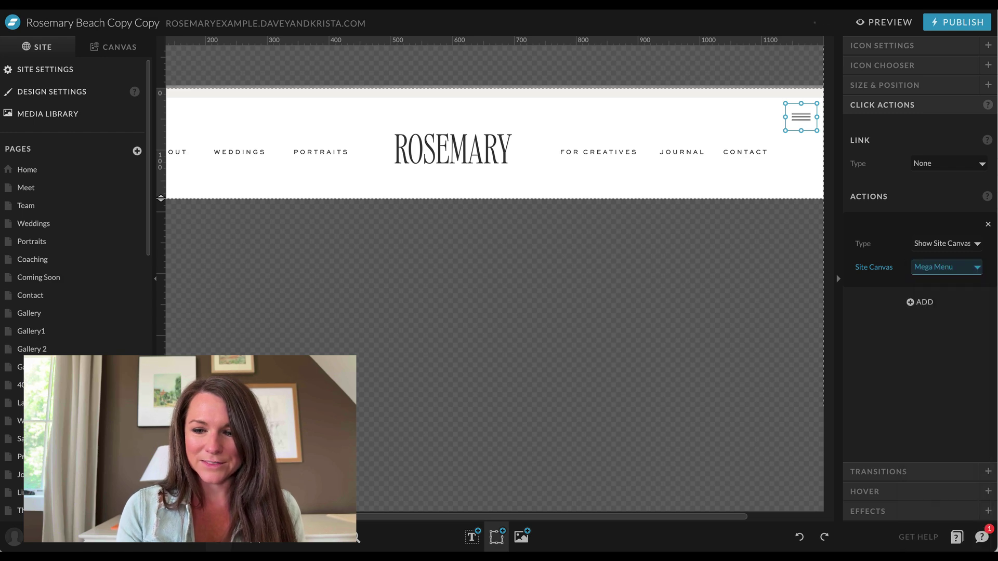
{"action": "left_click", "coordinate": [810, 172]}
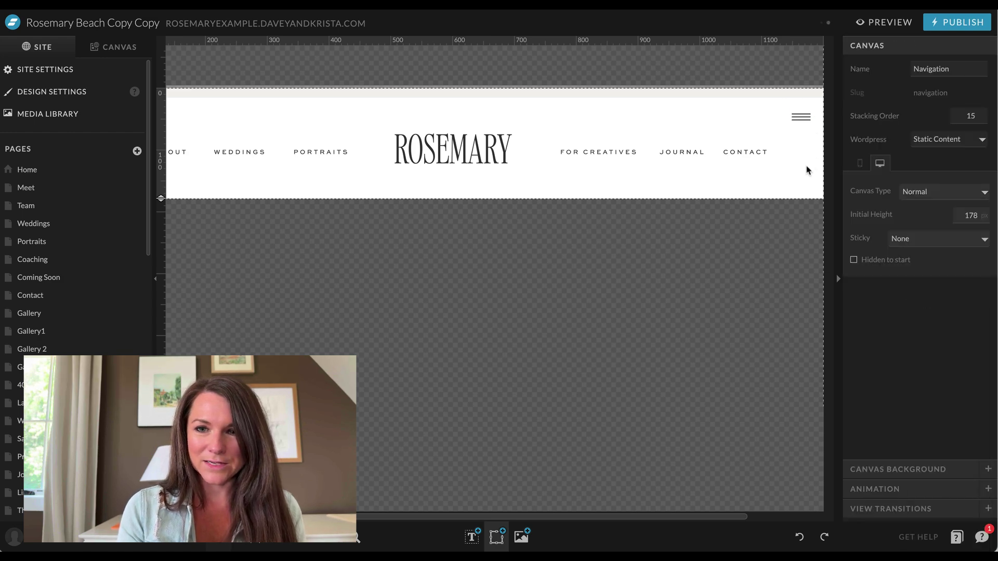
{"action": "left_click", "coordinate": [885, 25]}
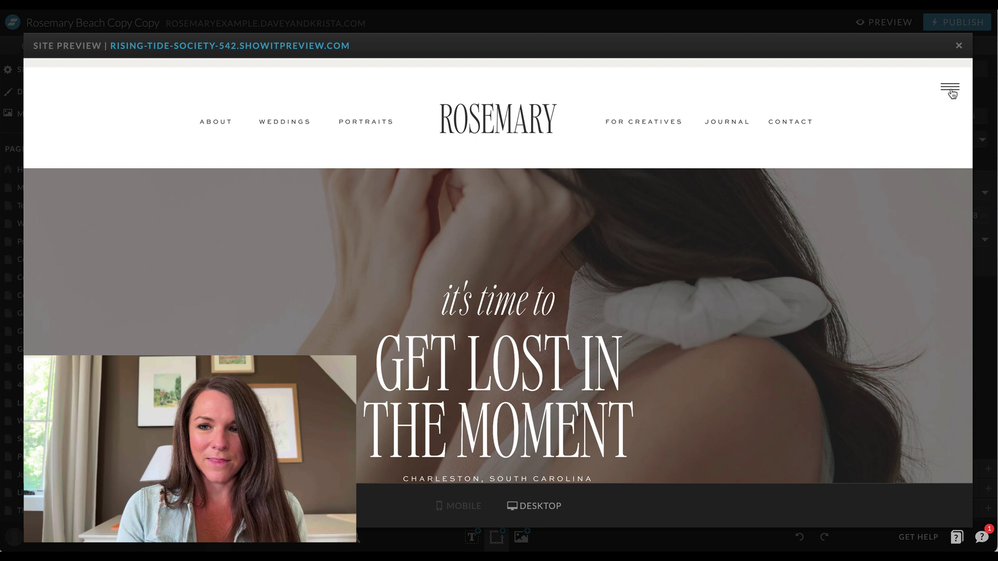
{"action": "left_click", "coordinate": [959, 47]}
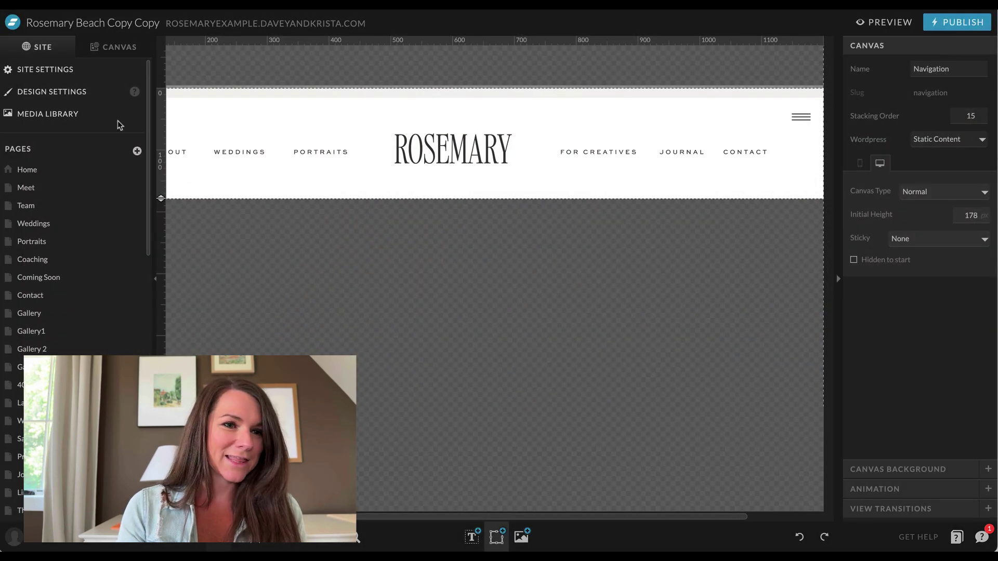
{"action": "left_click", "coordinate": [109, 51]}
{"action": "left_click", "coordinate": [33, 46]}
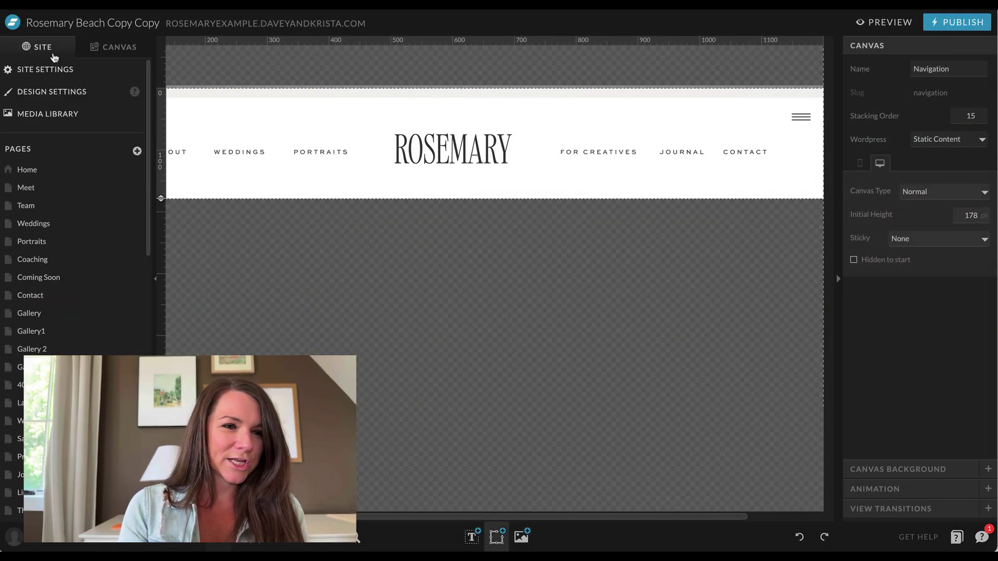
Set the Mega Menu canvas stacking order to 99 and return to the Home page
{"action": "left_click", "coordinate": [63, 174]}
{"action": "left_click", "coordinate": [339, 295]}
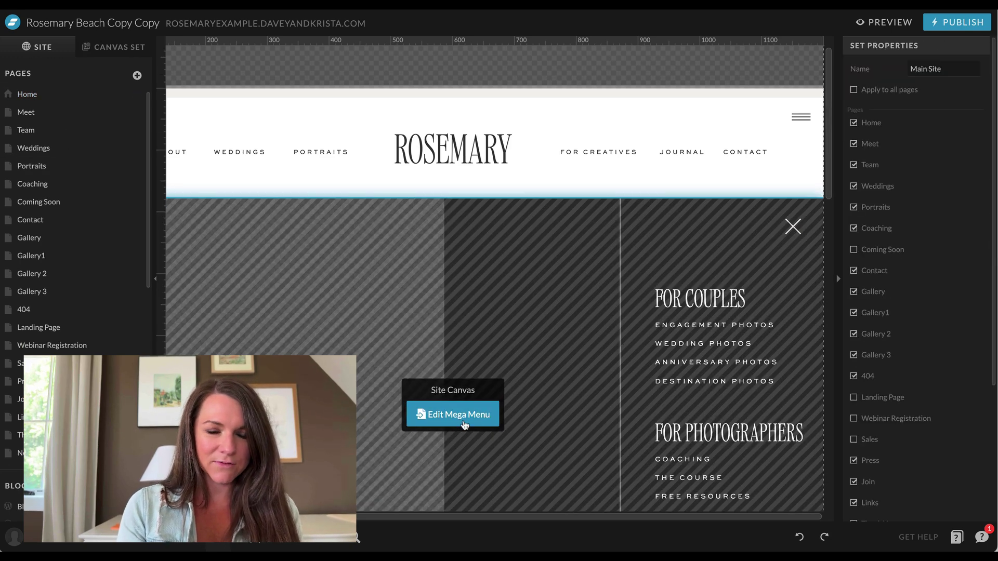
{"action": "left_click", "coordinate": [466, 423]}
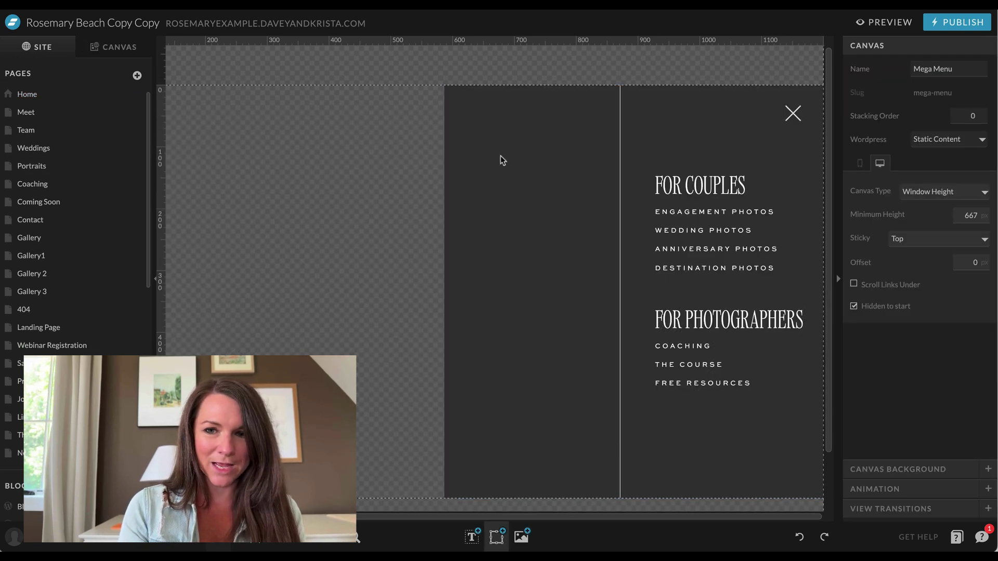
{"action": "left_click", "coordinate": [969, 115]}
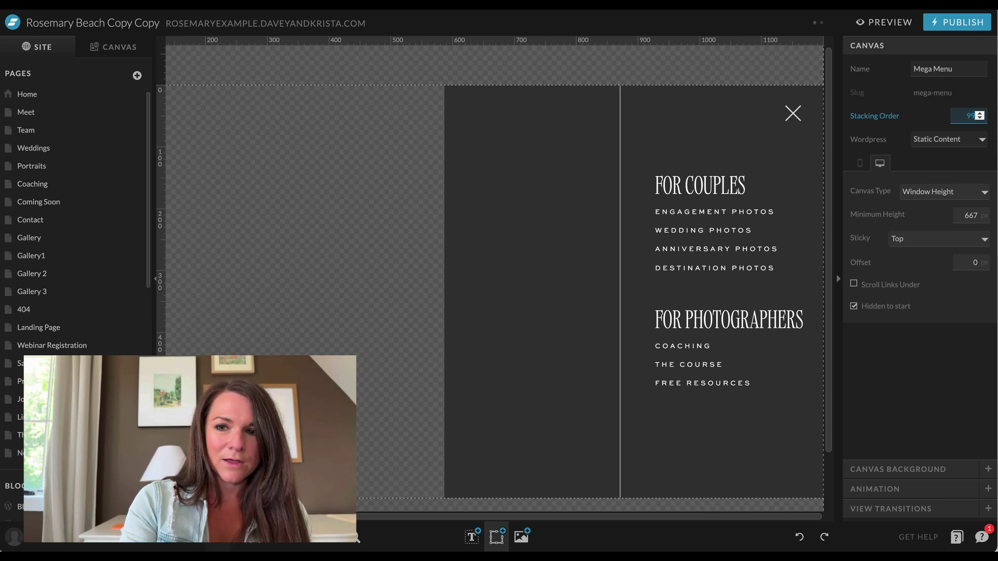
{"action": "key", "text": "Return"}
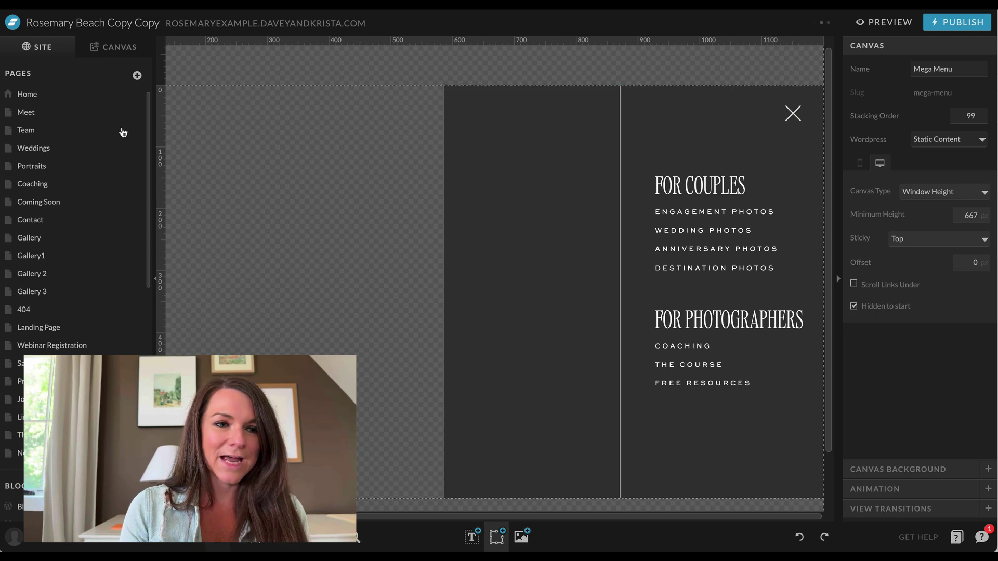
{"action": "left_click", "coordinate": [101, 93]}
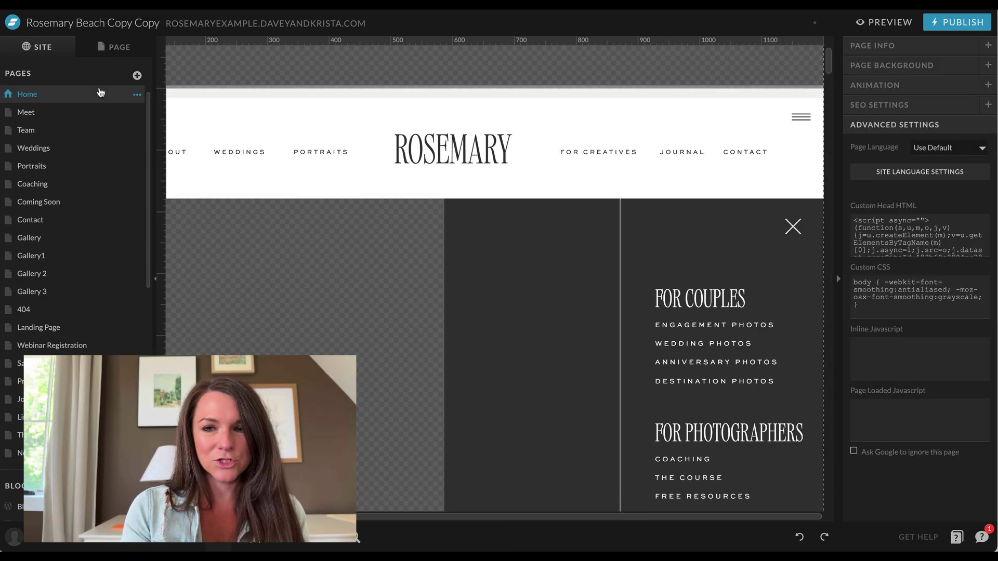
{"action": "left_click", "coordinate": [888, 22]}
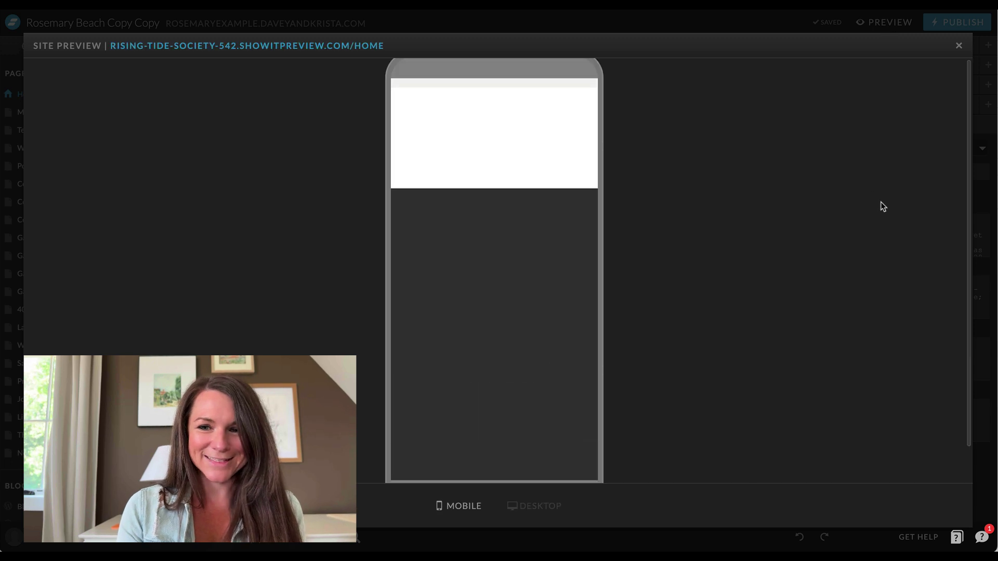
{"action": "left_click", "coordinate": [540, 506]}
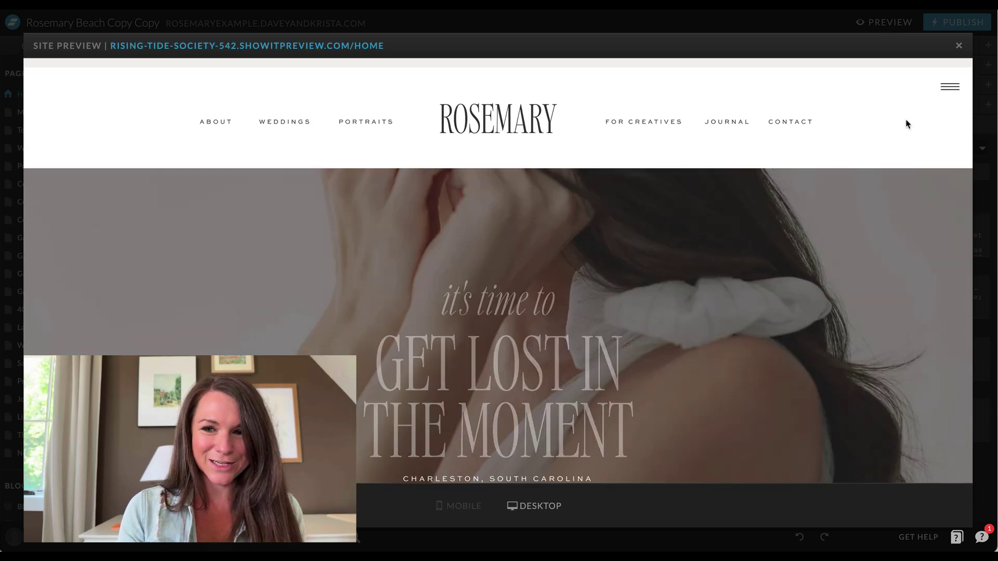
{"action": "left_click", "coordinate": [949, 88]}
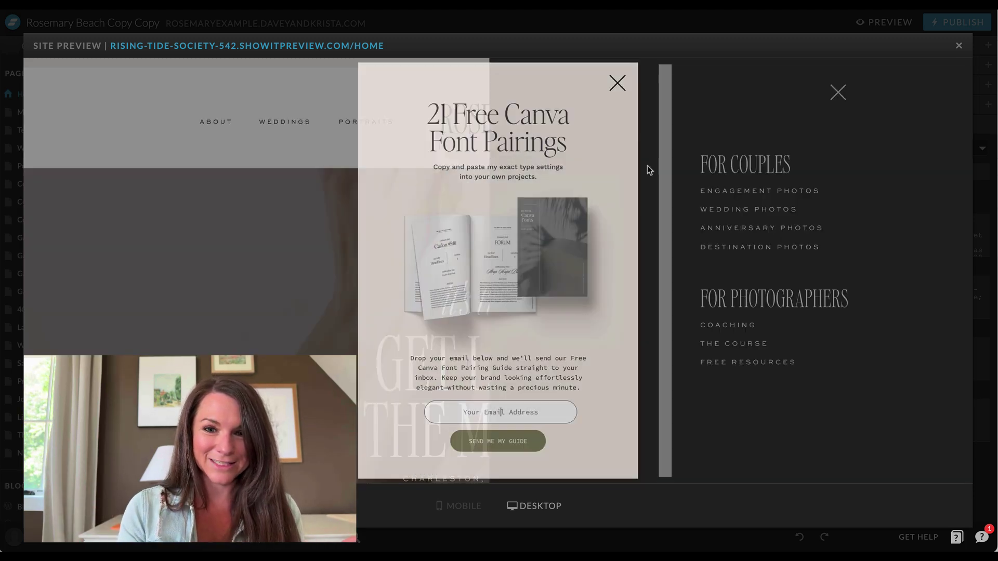
{"action": "left_click", "coordinate": [617, 85]}
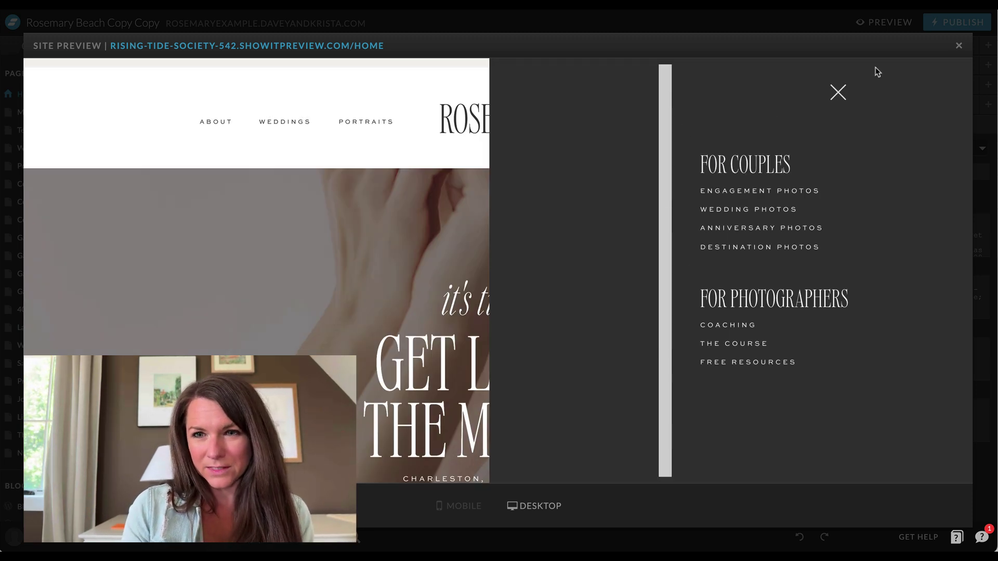
{"action": "left_click", "coordinate": [957, 47]}
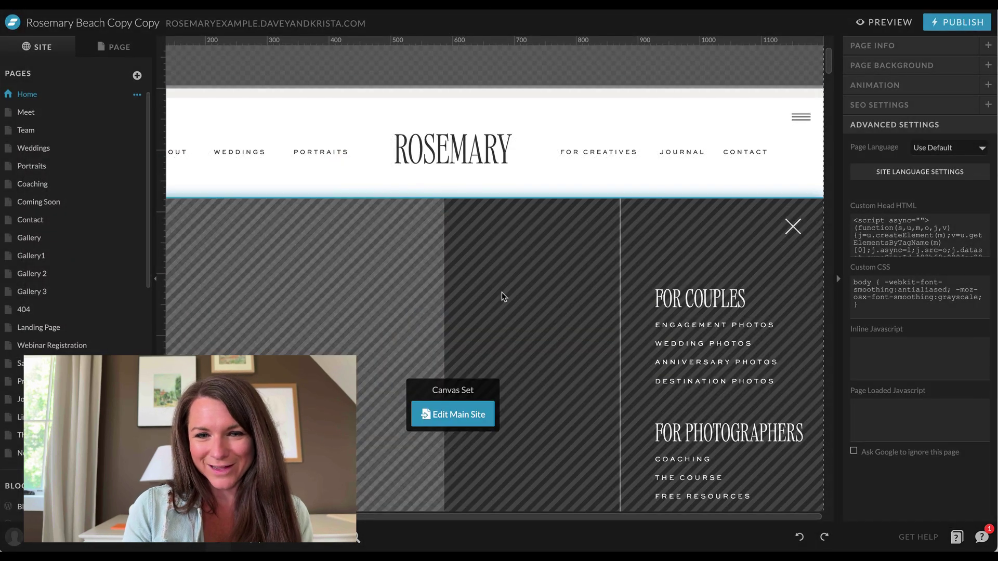
Give the Mega Menu's X icon a click action that hides the Mega Menu site canvas
{"action": "left_click", "coordinate": [444, 423]}
{"action": "left_click", "coordinate": [795, 233]}
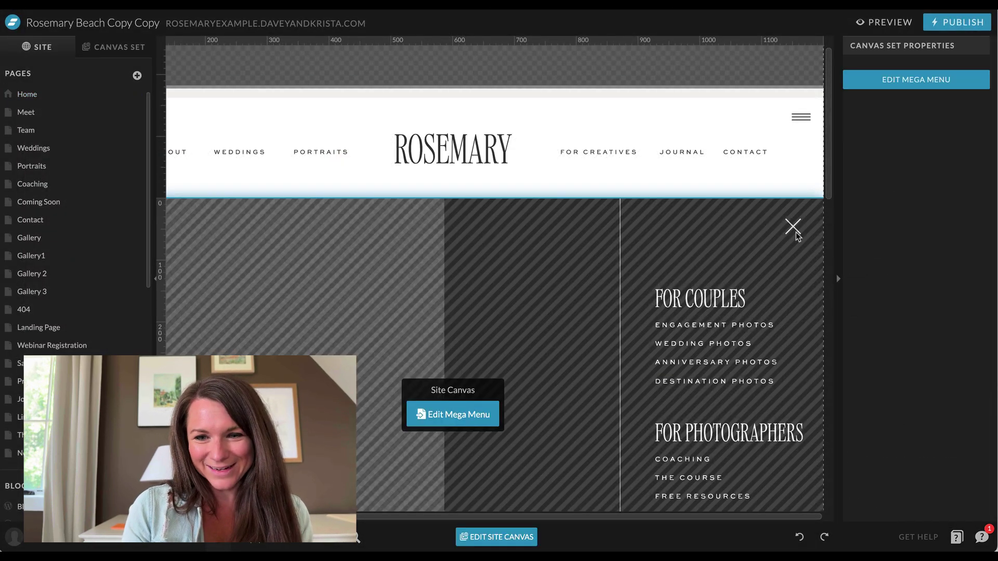
{"action": "left_click", "coordinate": [457, 414]}
{"action": "left_click", "coordinate": [795, 113]}
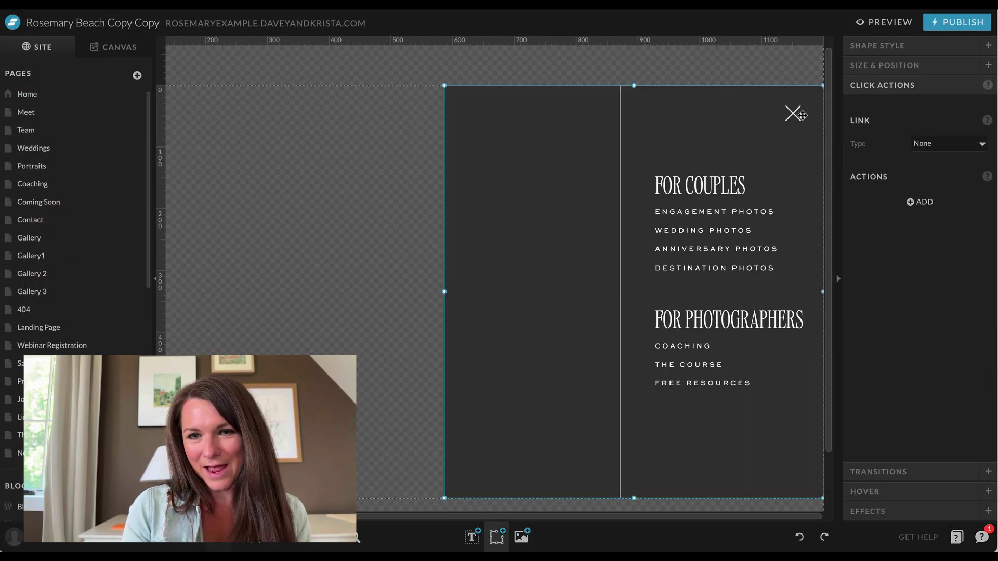
{"action": "left_click", "coordinate": [923, 222]}
{"action": "left_click", "coordinate": [943, 246]}
{"action": "left_click", "coordinate": [944, 256]}
{"action": "left_click", "coordinate": [943, 267]}
{"action": "left_click", "coordinate": [939, 289]}
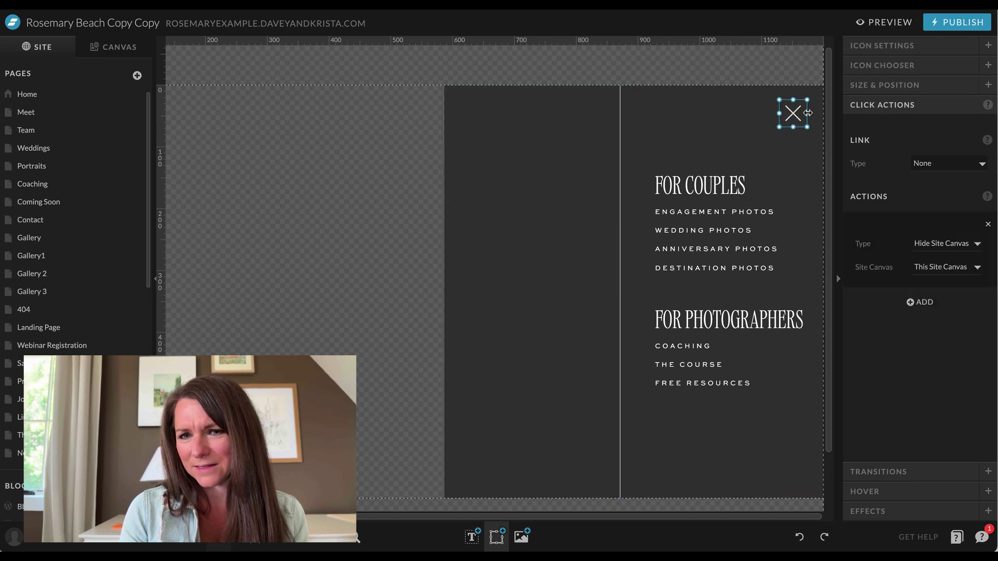
Lock the FOR COUPLES heading and its four photo links to the right edge, then preview the site
{"action": "left_click", "coordinate": [891, 86]}
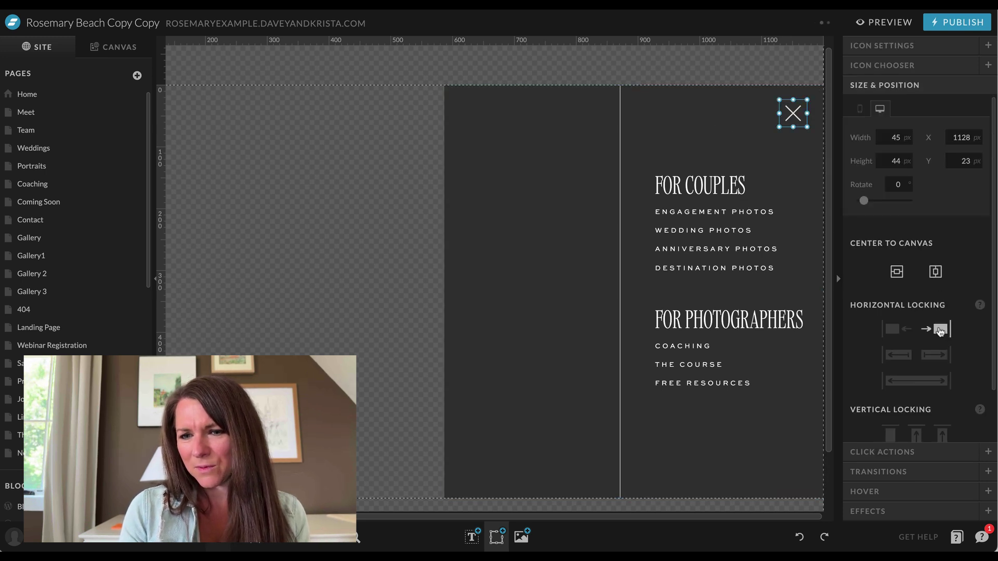
{"action": "left_click", "coordinate": [739, 191]}
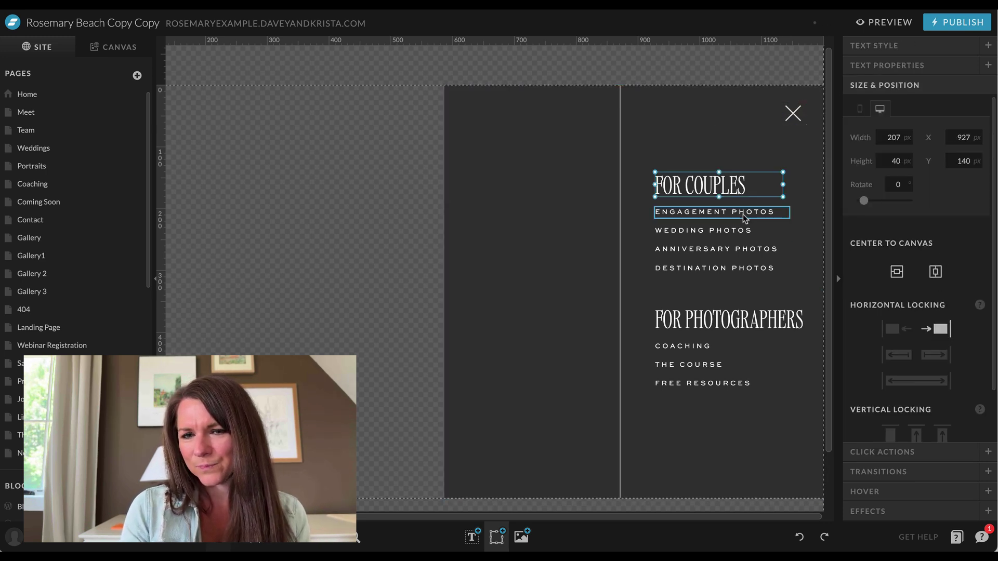
{"action": "left_click", "coordinate": [743, 214]}
{"action": "left_click", "coordinate": [951, 331]}
{"action": "left_click", "coordinate": [721, 230]}
{"action": "left_click", "coordinate": [937, 329]}
{"action": "left_click", "coordinate": [706, 252]}
{"action": "left_click", "coordinate": [938, 329]}
{"action": "left_click", "coordinate": [767, 268]}
{"action": "left_click", "coordinate": [936, 329]}
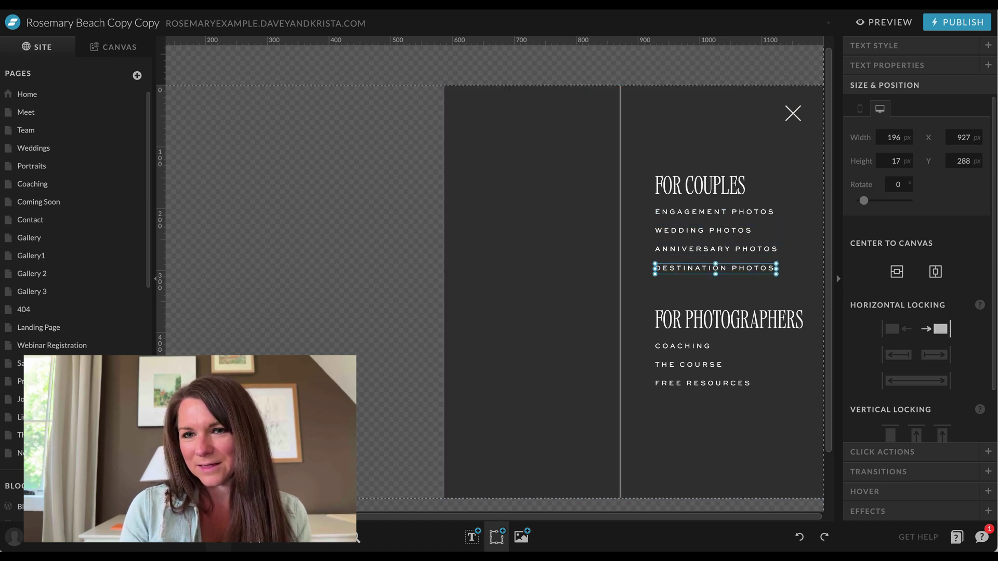
{"action": "left_click", "coordinate": [891, 23]}
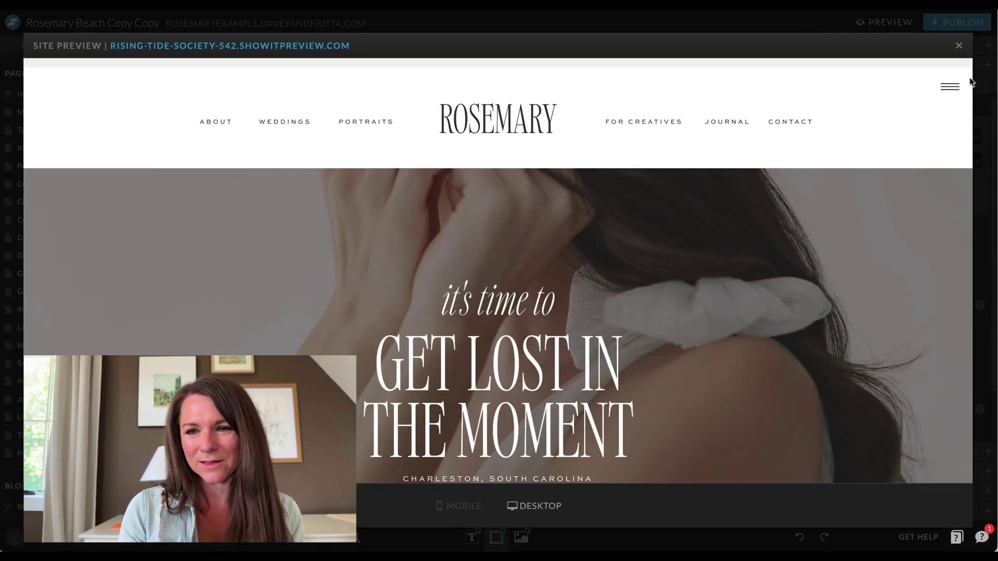
In the preview, open the mega menu from the hamburger, close it with its X, then exit
{"action": "left_click", "coordinate": [955, 87]}
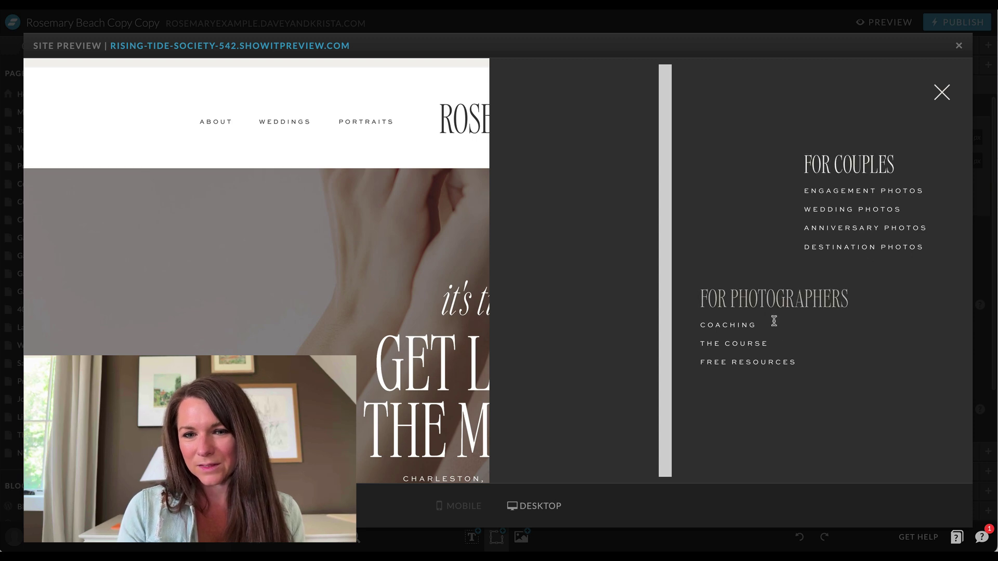
{"action": "left_click", "coordinate": [941, 94]}
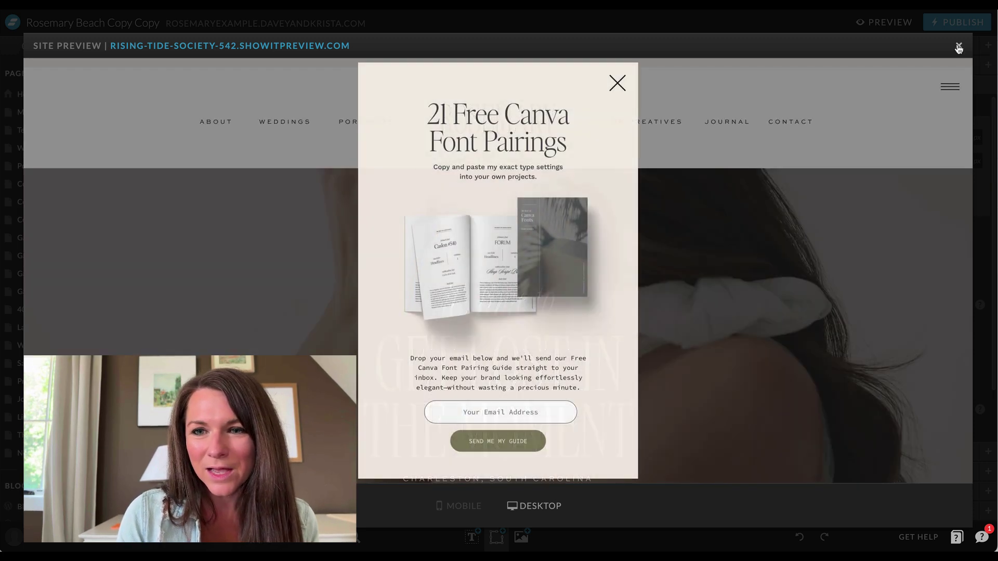
{"action": "left_click", "coordinate": [959, 45]}
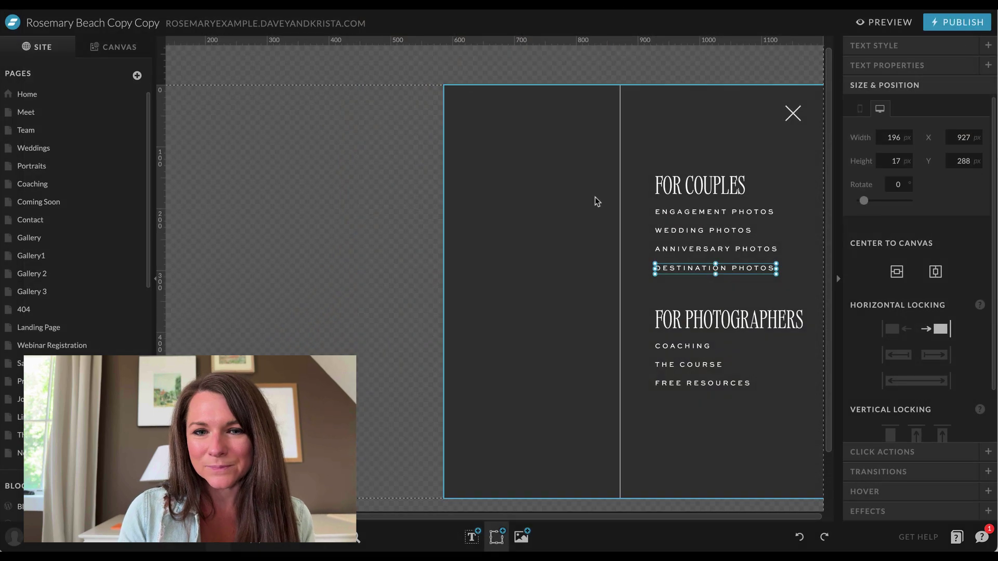
Resize the divider to 1 × 667 px, centre it on the canvas, and rotate it upright
{"action": "left_click", "coordinate": [622, 177]}
{"action": "left_click", "coordinate": [263, 203]}
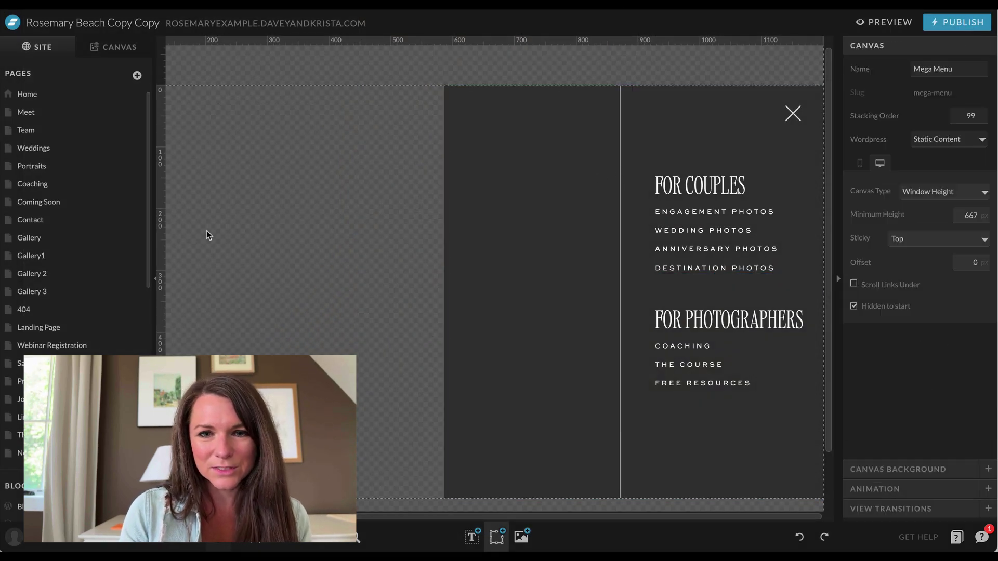
{"action": "left_click", "coordinate": [620, 108]}
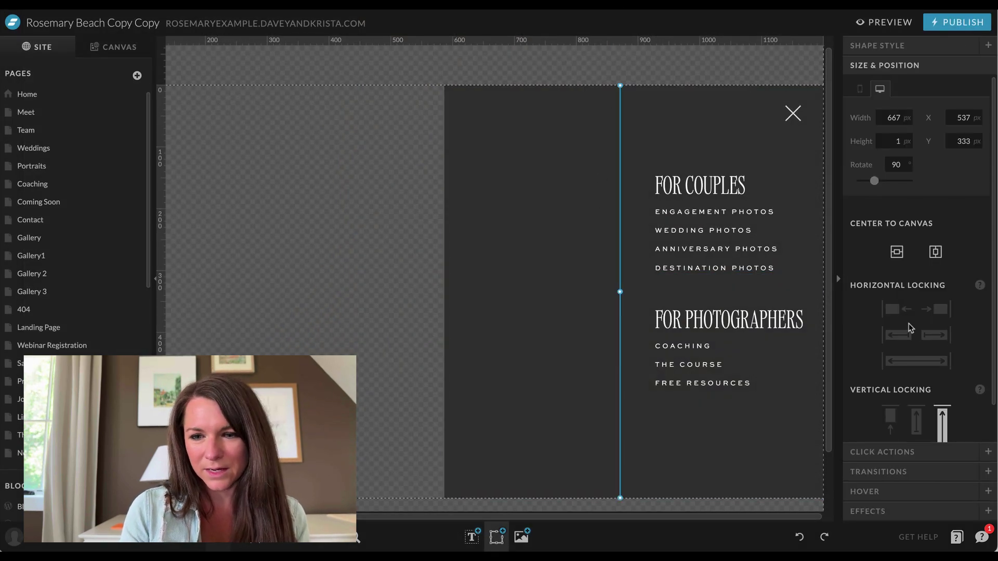
{"action": "scroll", "coordinate": [908, 323], "scroll_direction": "down", "scroll_amount": 1}
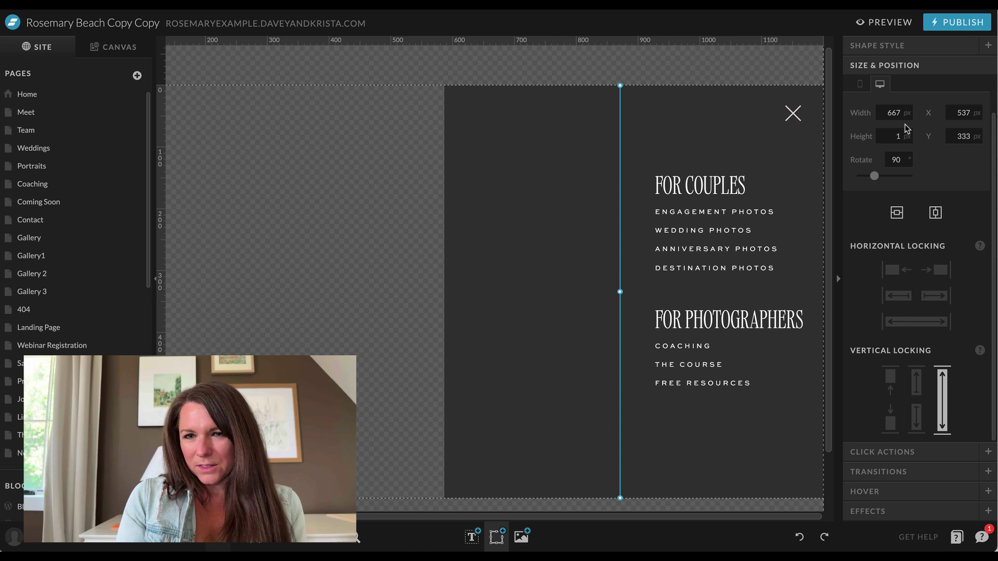
{"action": "double_click", "coordinate": [894, 113]}
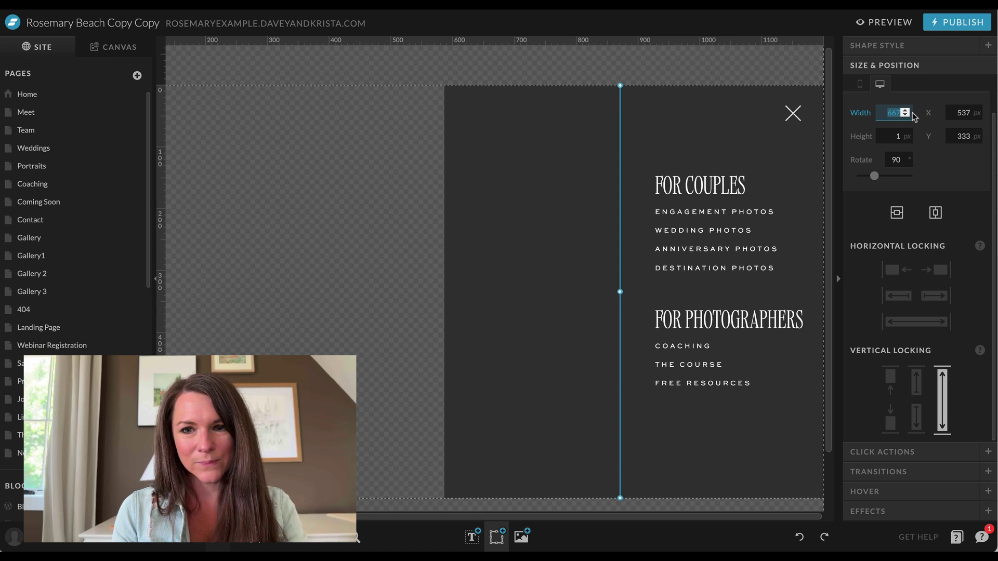
{"action": "type", "text": "1"}
{"action": "key", "text": "Tab"}
{"action": "type", "text": "667"}
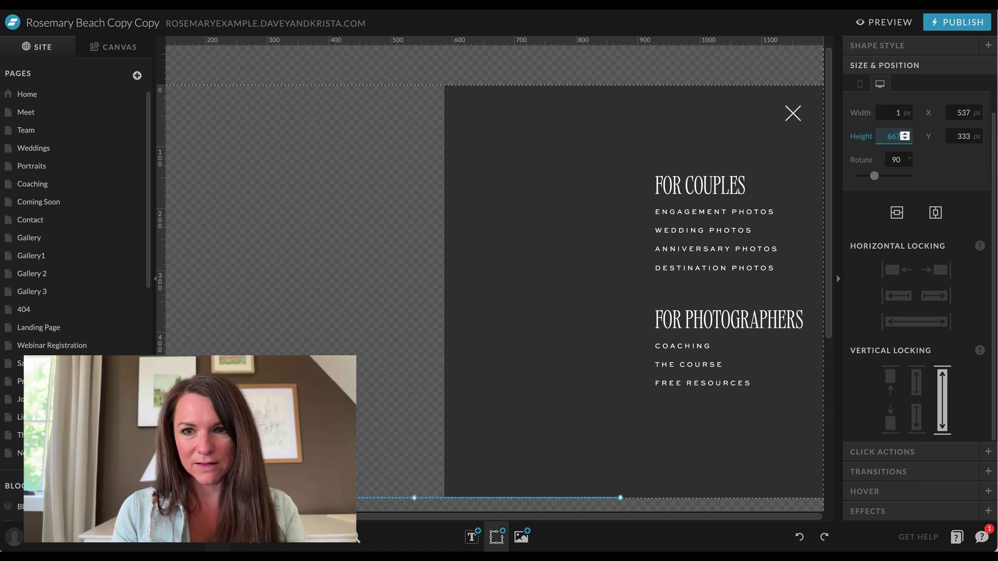
{"action": "scroll", "coordinate": [755, 292], "scroll_direction": "down", "scroll_amount": 1}
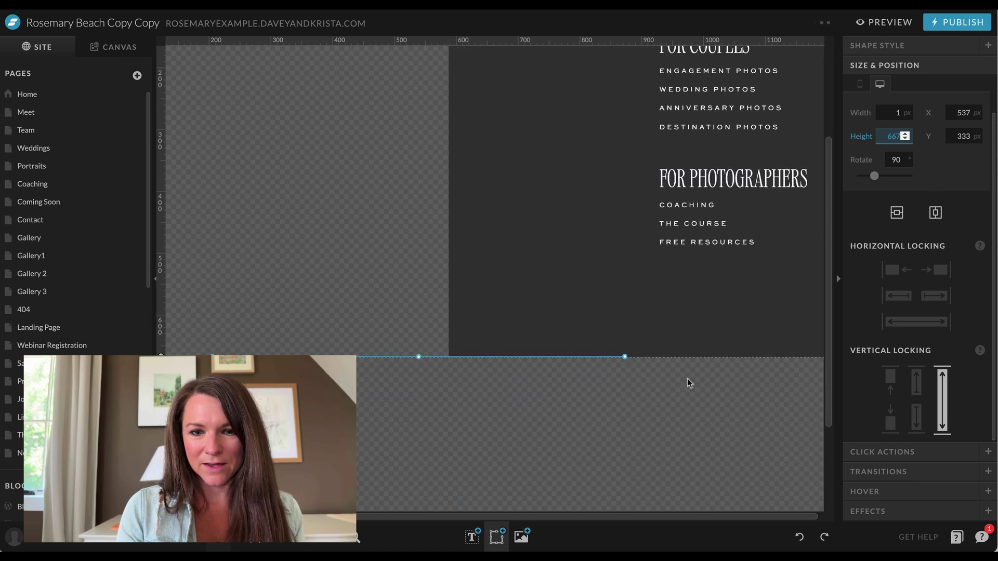
{"action": "left_click", "coordinate": [896, 212]}
{"action": "left_click", "coordinate": [935, 212]}
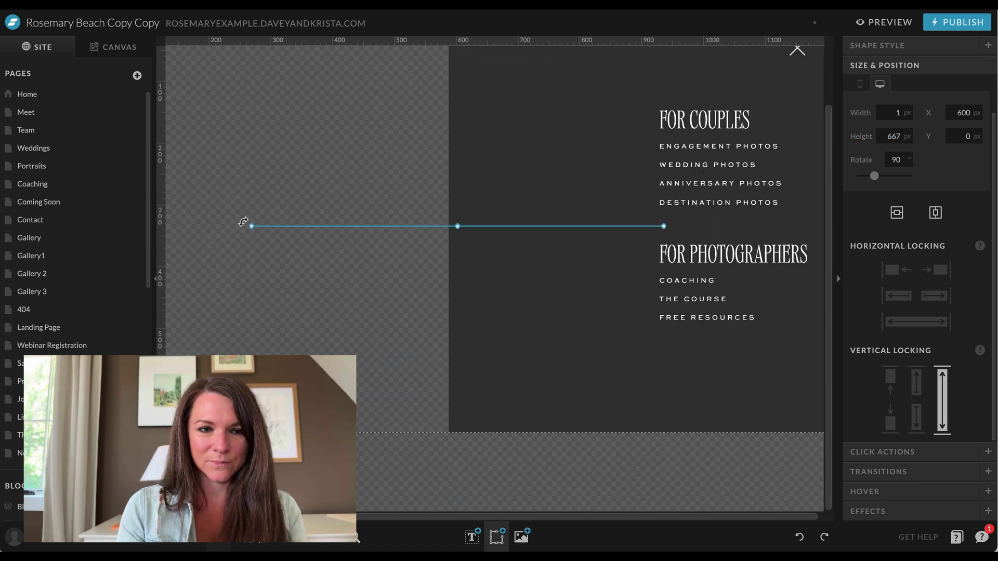
{"action": "left_click_drag", "start_coordinate": [246, 222], "coordinate": [619, 159]}
Lock FOR PHOTOGRAPHERS, THE COURSE and FREE RESOURCES to the right edge, then preview the site
{"action": "left_click", "coordinate": [692, 243]}
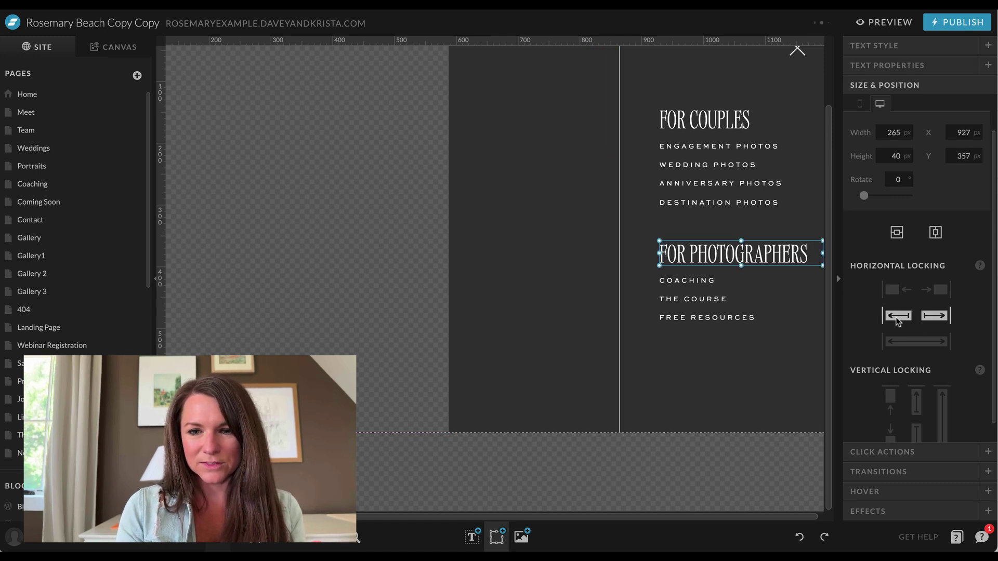
{"action": "left_click", "coordinate": [704, 280]}
{"action": "left_click", "coordinate": [744, 311]}
{"action": "left_click", "coordinate": [734, 299]}
{"action": "left_click_drag", "start_coordinate": [734, 299], "coordinate": [735, 299]}
{"action": "left_click", "coordinate": [934, 315]}
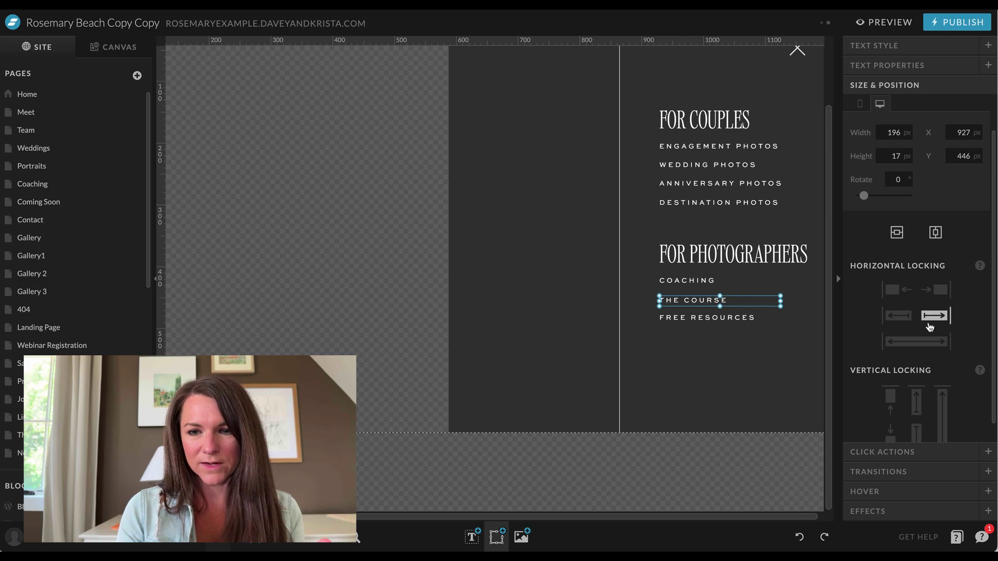
{"action": "left_click", "coordinate": [744, 322]}
{"action": "left_click", "coordinate": [934, 316]}
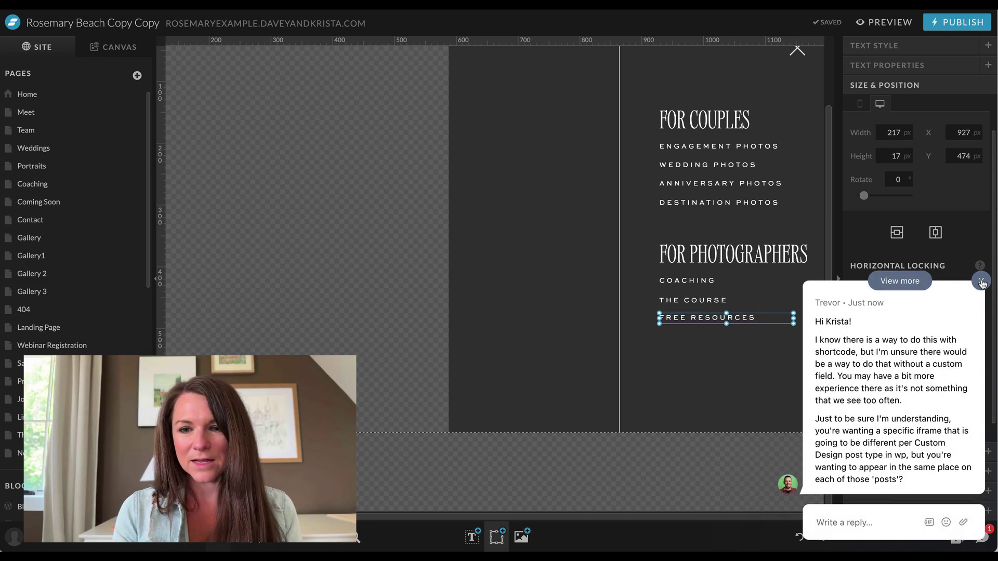
{"action": "left_click", "coordinate": [981, 281]}
{"action": "left_click", "coordinate": [886, 21]}
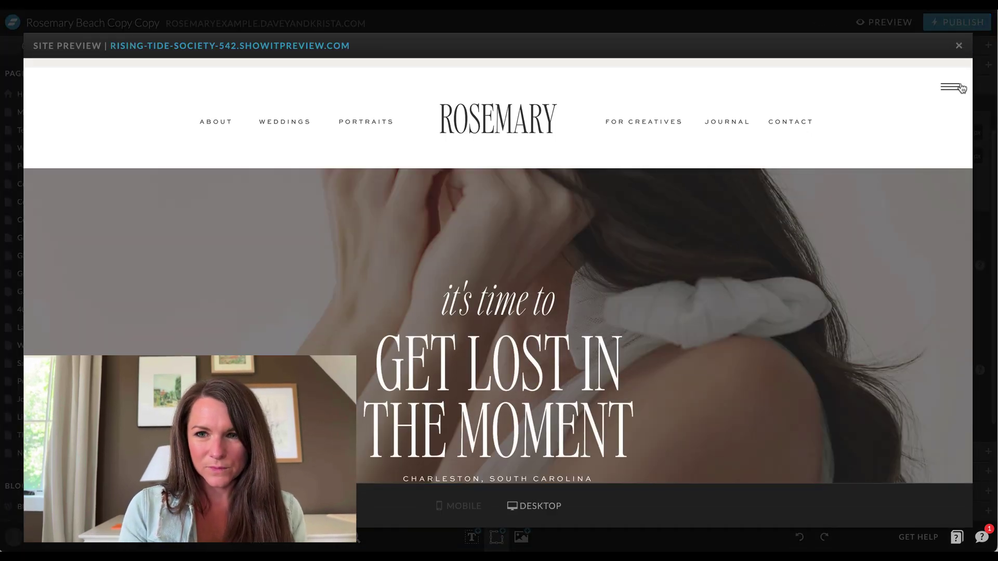
Check the slide-out mega menu's two columns in the preview, then close the preview
{"action": "left_click", "coordinate": [950, 89]}
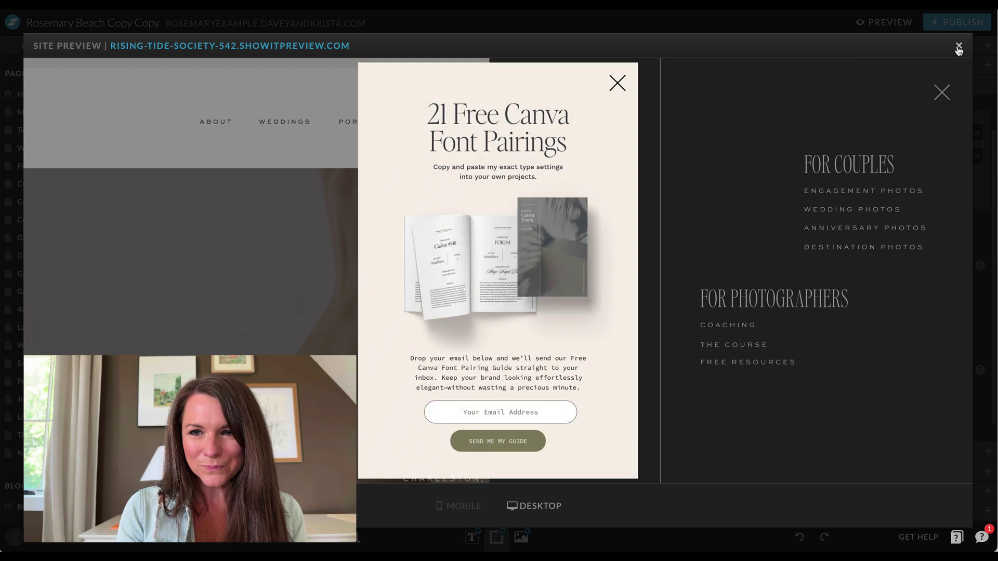
{"action": "left_click", "coordinate": [959, 46]}
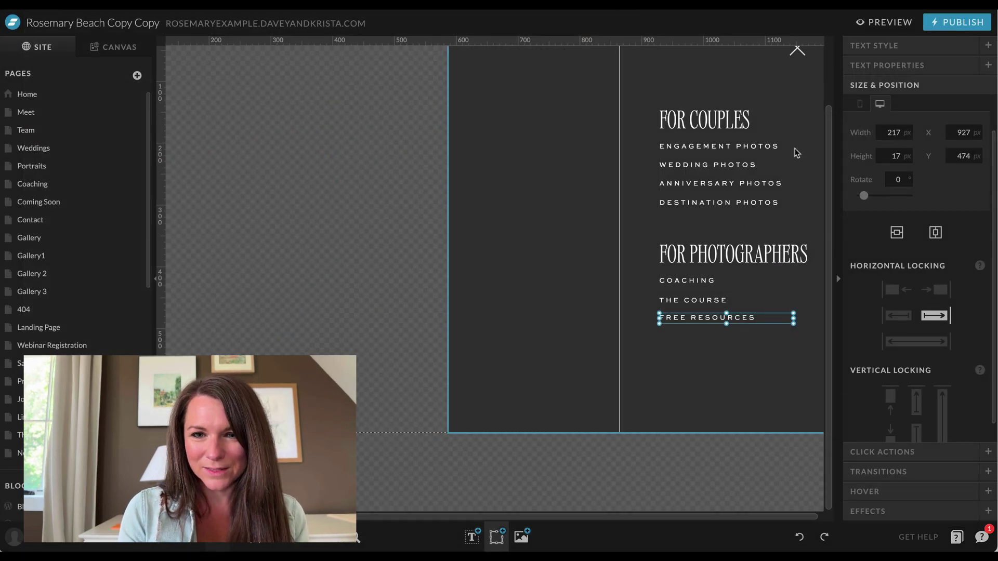
{"action": "left_click", "coordinate": [768, 147]}
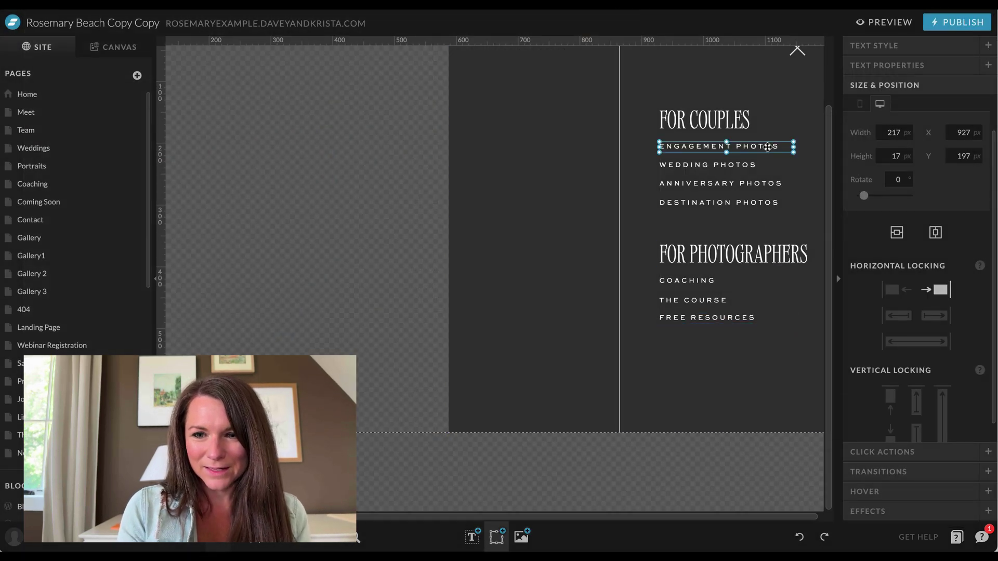
{"action": "left_click", "coordinate": [749, 165]}
{"action": "left_click", "coordinate": [739, 184]}
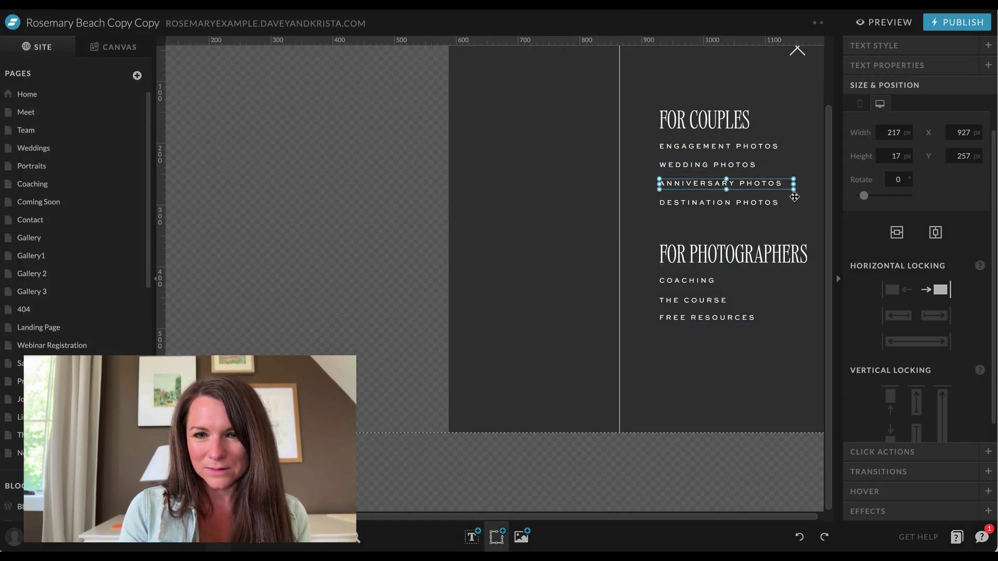
{"action": "key", "text": "Tab"}
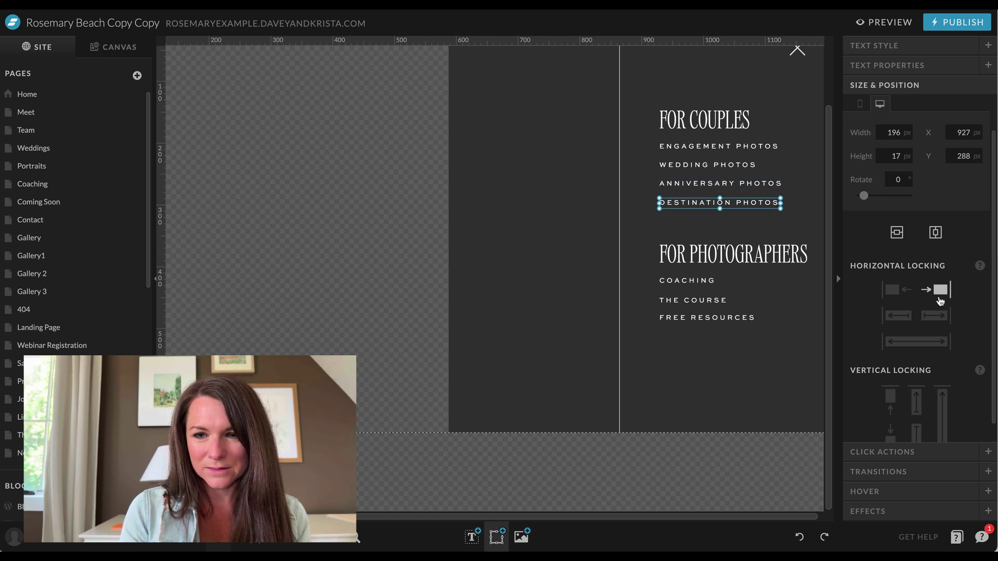
{"action": "left_click", "coordinate": [791, 263]}
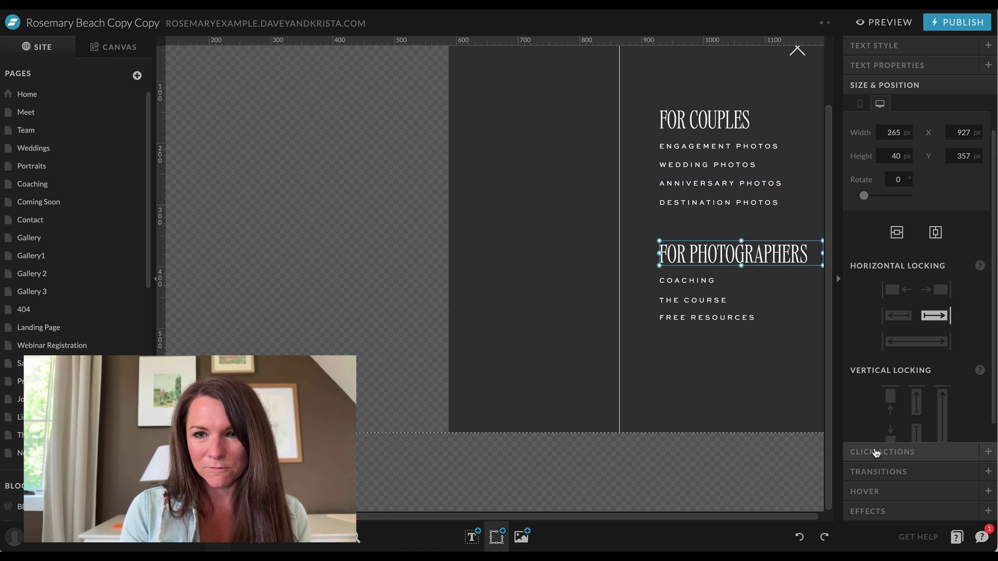
{"action": "left_click", "coordinate": [877, 451]}
{"action": "left_click", "coordinate": [886, 492]}
{"action": "left_click", "coordinate": [961, 168]}
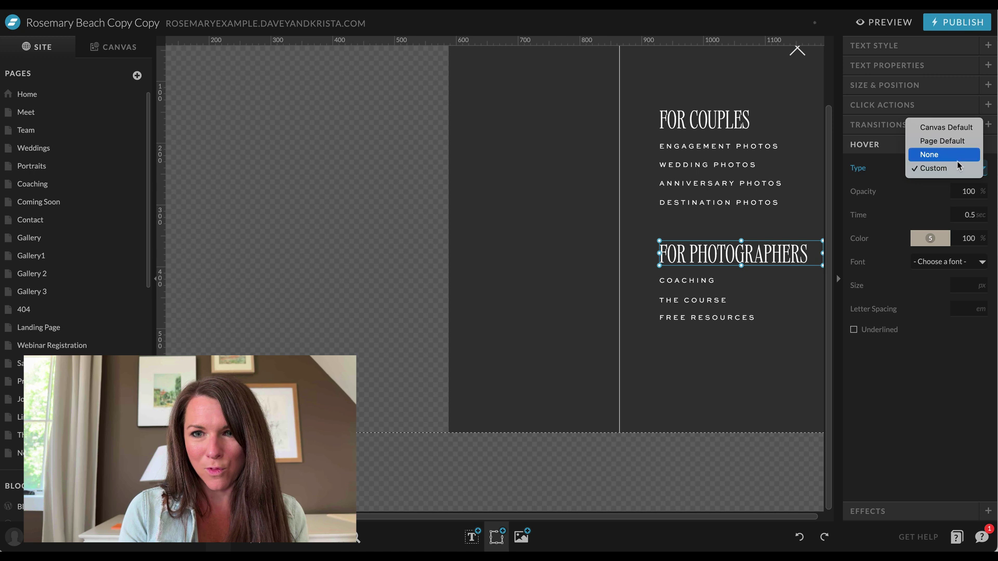
{"action": "left_click", "coordinate": [948, 168]}
{"action": "left_click", "coordinate": [719, 125]}
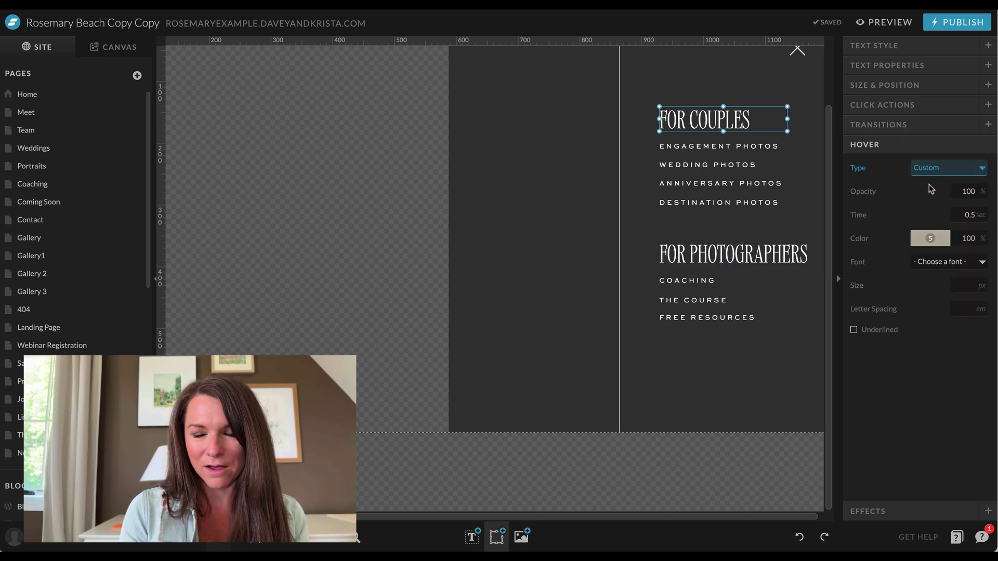
{"action": "left_click", "coordinate": [936, 167]}
{"action": "left_click", "coordinate": [426, 286]}
{"action": "left_click", "coordinate": [424, 276]}
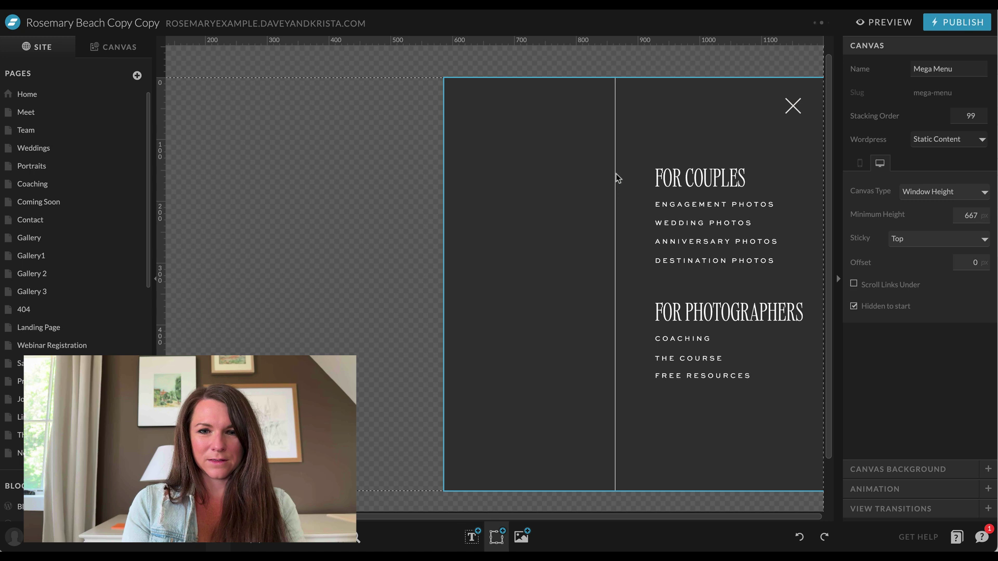
Shift the menu text about 10px right and the divider line about 12px left
{"action": "left_click_drag", "start_coordinate": [617, 178], "coordinate": [636, 178]}
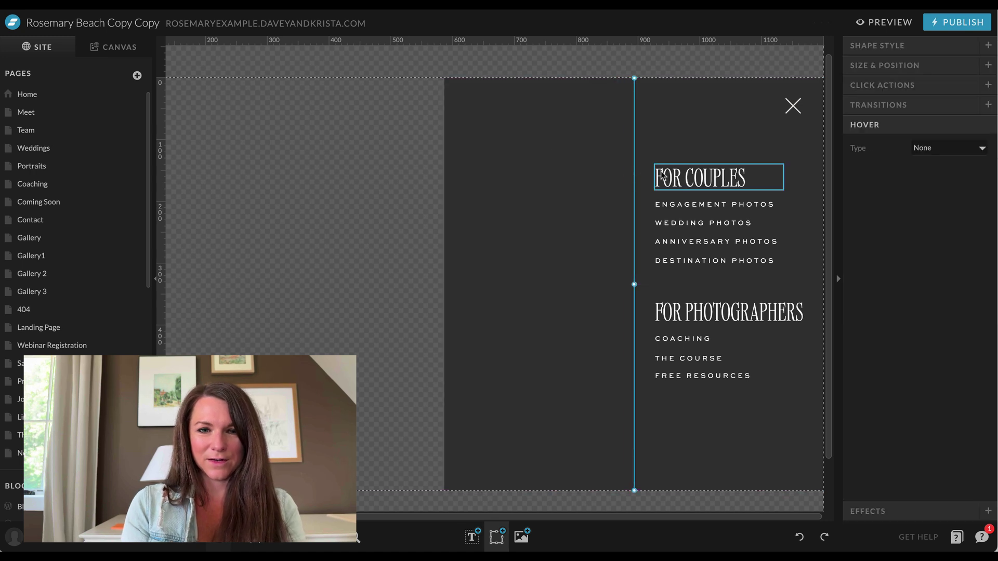
{"action": "left_click_drag", "start_coordinate": [397, 127], "coordinate": [762, 404]}
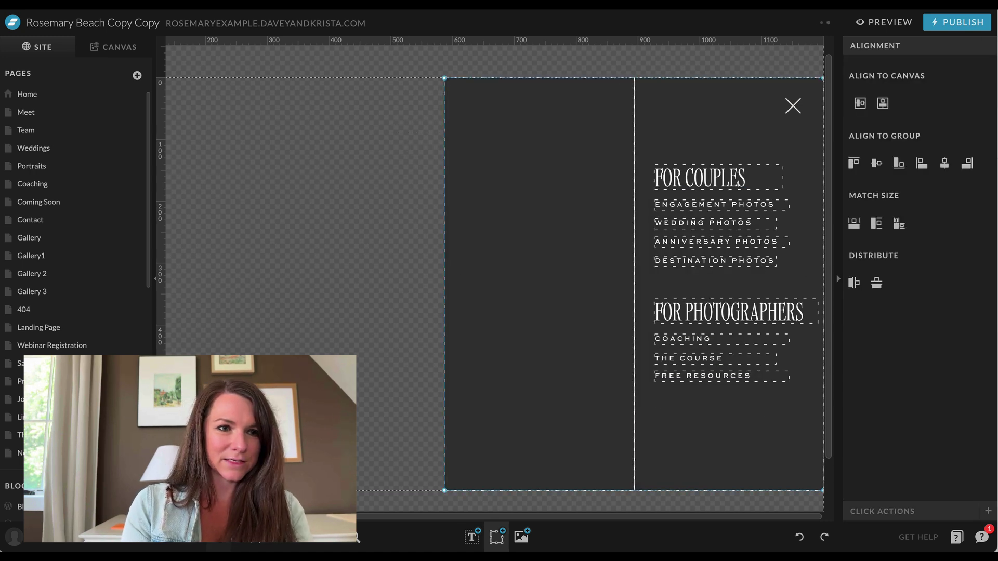
{"action": "left_click", "coordinate": [112, 47]}
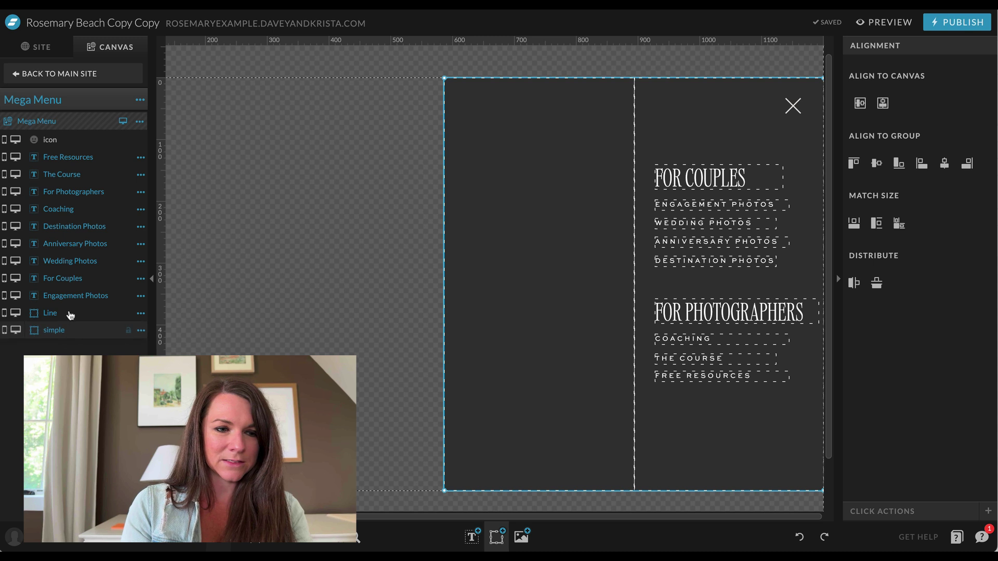
{"action": "left_click", "coordinate": [70, 314], "text": "shift"}
{"action": "left_click", "coordinate": [65, 332], "text": "shift"}
{"action": "left_click_drag", "start_coordinate": [708, 222], "coordinate": [723, 229]}
{"action": "left_click_drag", "start_coordinate": [633, 224], "coordinate": [627, 218]}
Copy the FOR COUPLES heading and ENGAGEMENT PHOTOS link to the left of the divider
{"action": "left_click", "coordinate": [710, 186]}
{"action": "left_click", "coordinate": [710, 211], "text": "shift"}
{"action": "left_click_drag", "start_coordinate": [718, 190], "coordinate": [510, 250]}
Add a black-and-white photo to the Mega Menu and size it 200 × 200
{"action": "left_click", "coordinate": [416, 265]}
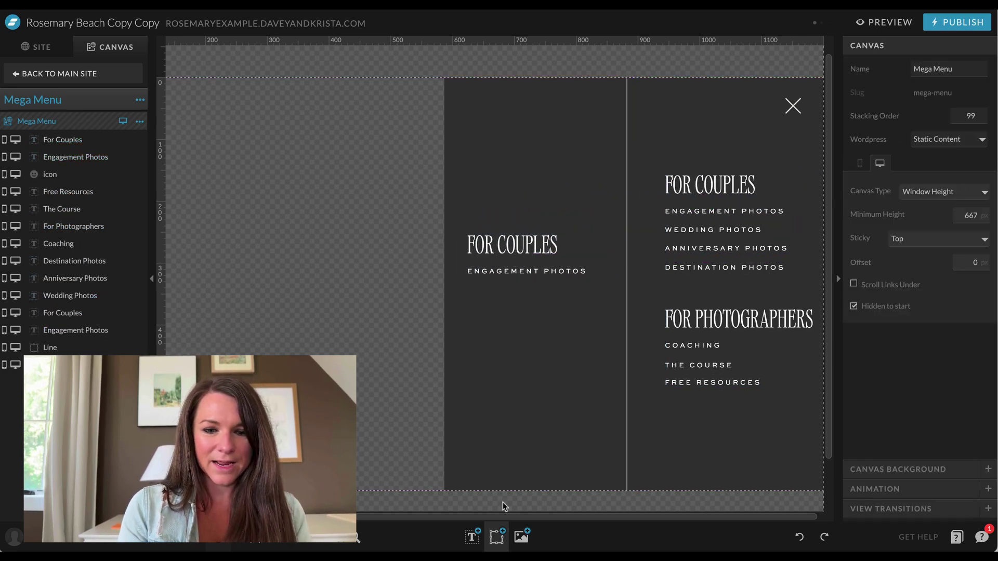
{"action": "left_click", "coordinate": [522, 536]}
{"action": "double_click", "coordinate": [441, 191]}
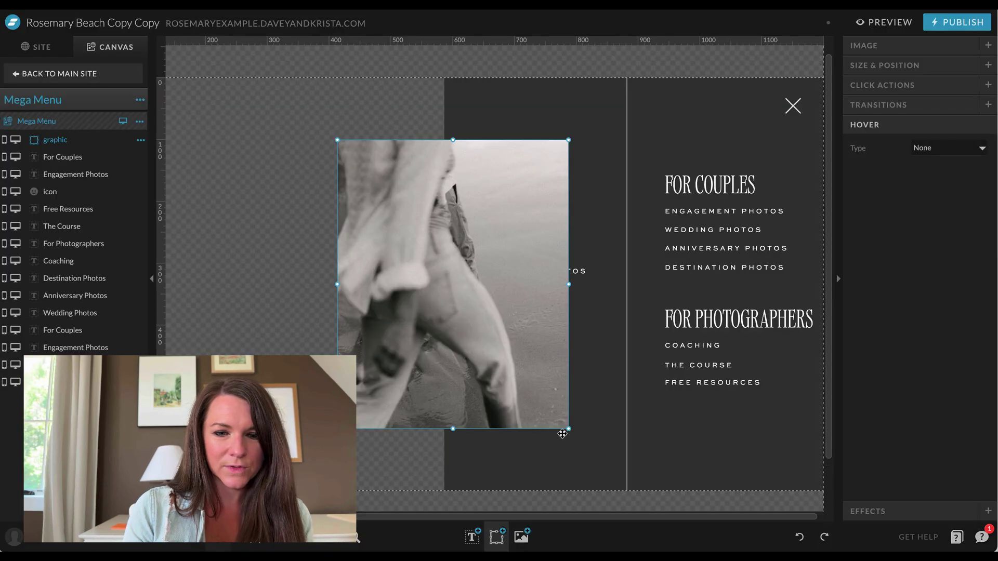
{"action": "left_click", "coordinate": [932, 66]}
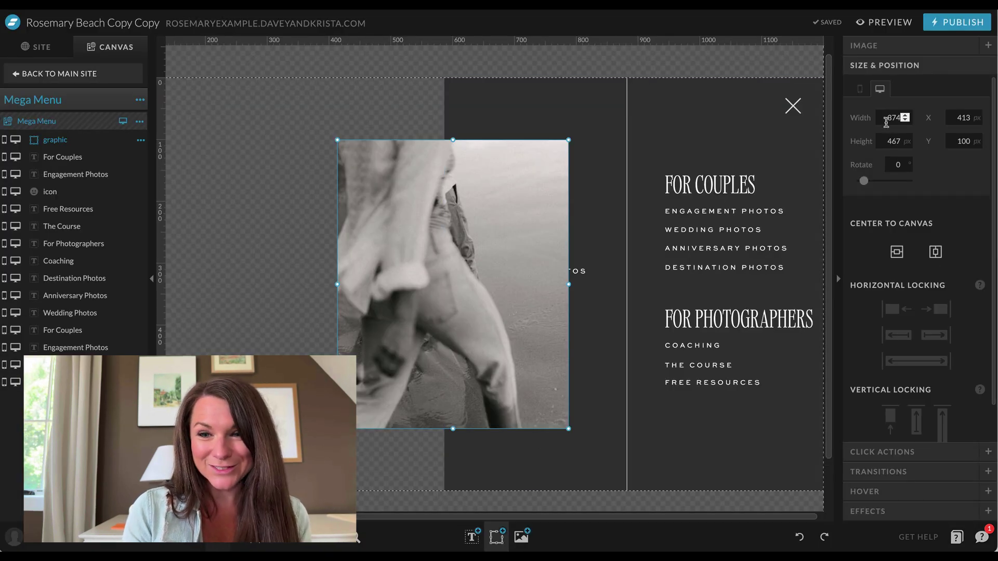
{"action": "left_click", "coordinate": [894, 118]}
{"action": "type", "text": "2002"}
{"action": "key", "text": "BackSpace"}
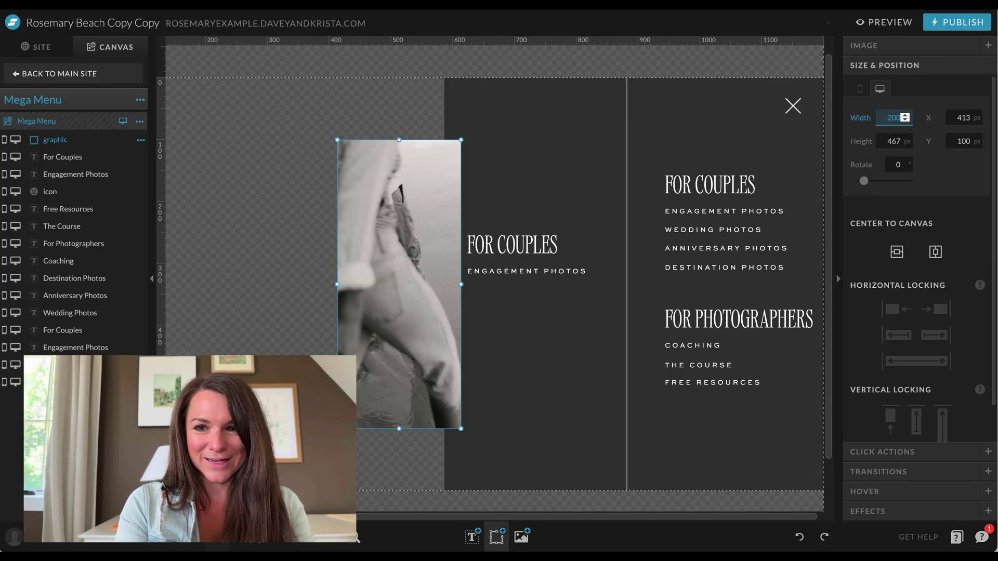
{"action": "key", "text": "Tab"}
{"action": "key", "text": "Tab"}
{"action": "type", "text": "300"}
{"action": "key", "text": "BackSpace"}
{"action": "key", "text": "BackSpace"}
{"action": "key", "text": "BackSpace"}
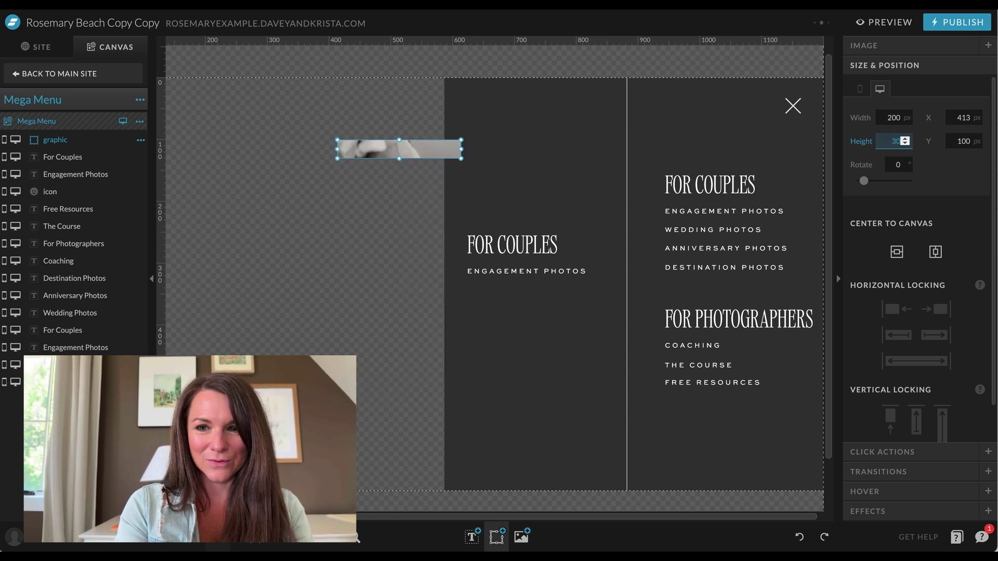
{"action": "type", "text": "200"}
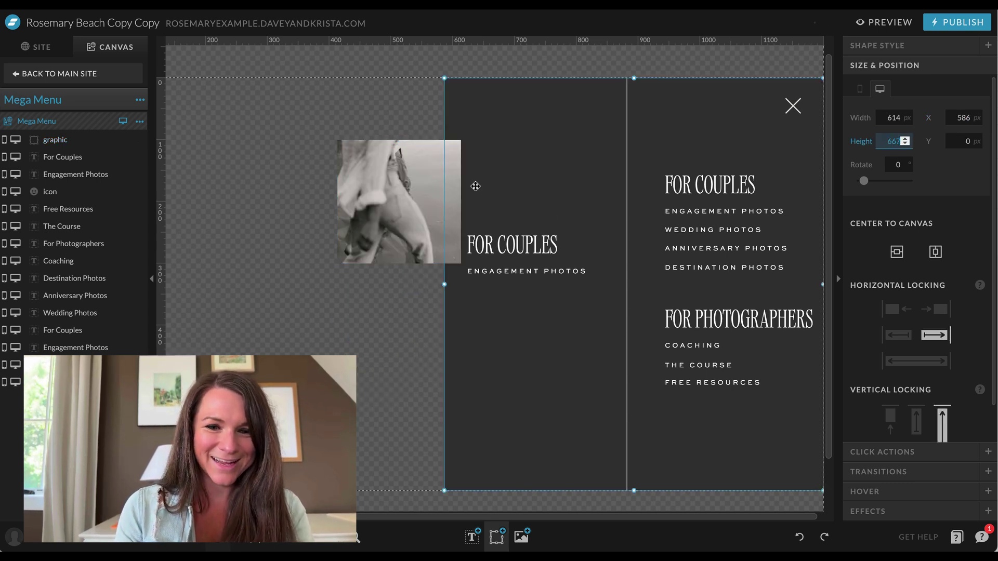
Place the photo above the copied FOR COUPLES heading and scale it down
{"action": "left_click_drag", "start_coordinate": [451, 205], "coordinate": [591, 175]}
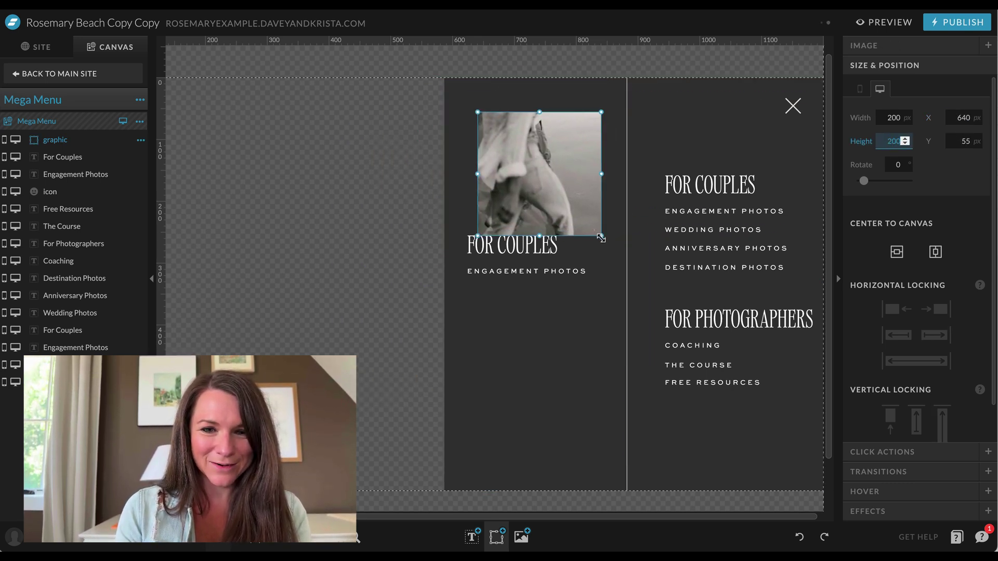
{"action": "left_click_drag", "start_coordinate": [600, 238], "coordinate": [586, 220]}
{"action": "left_click", "coordinate": [557, 248]}
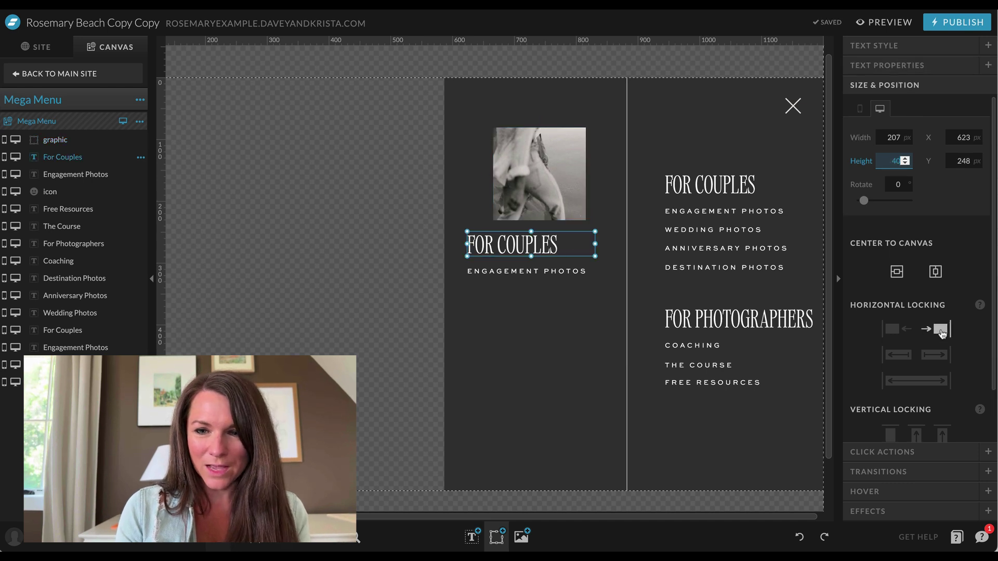
Centre-align the FOR COUPLES heading and ENGAGEMENT PHOTOS text under the photo
{"action": "left_click", "coordinate": [918, 66]}
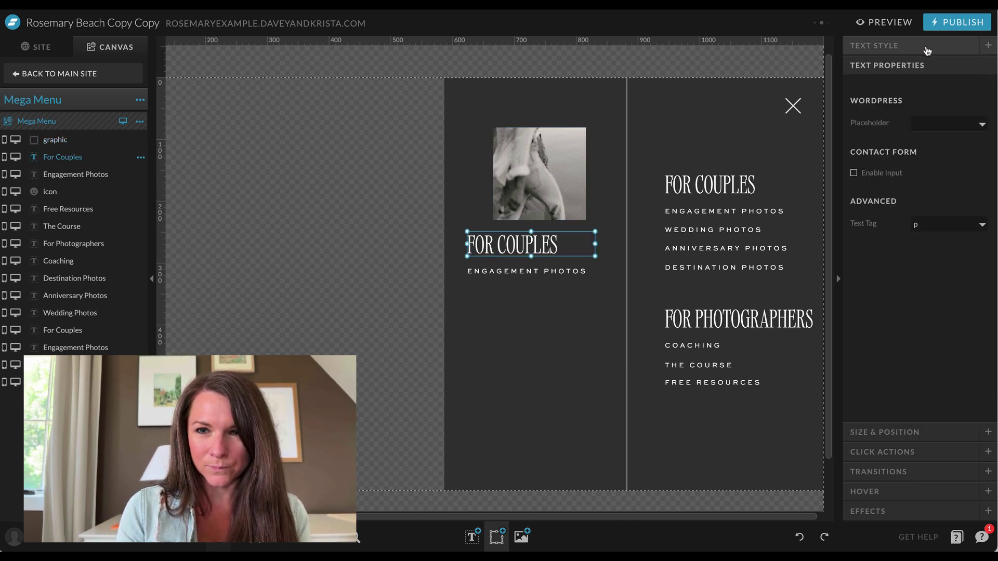
{"action": "key", "text": "ctrl+z"}
{"action": "left_click", "coordinate": [913, 65]}
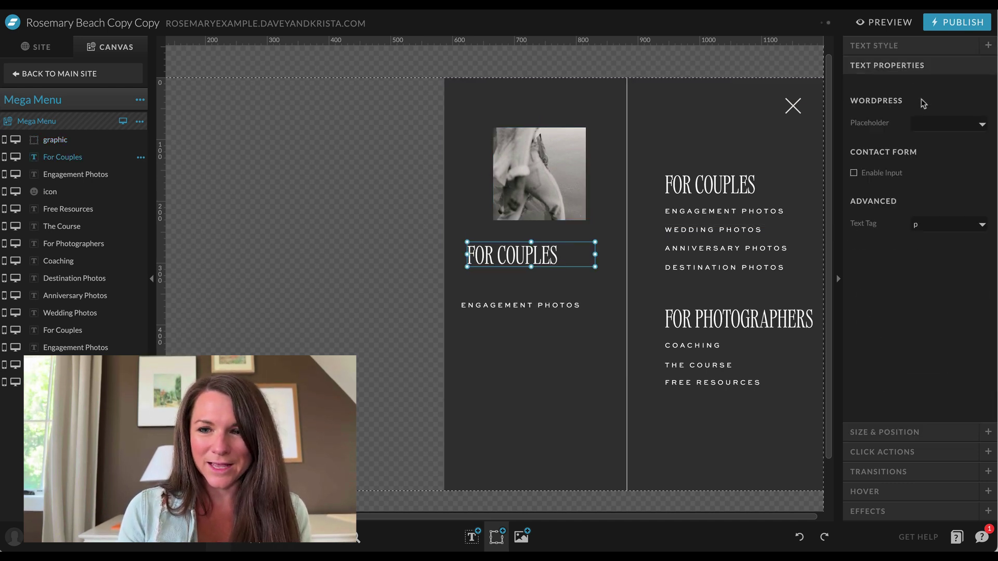
{"action": "left_click", "coordinate": [902, 51]}
{"action": "scroll", "coordinate": [915, 359], "scroll_direction": "down", "scroll_amount": 3}
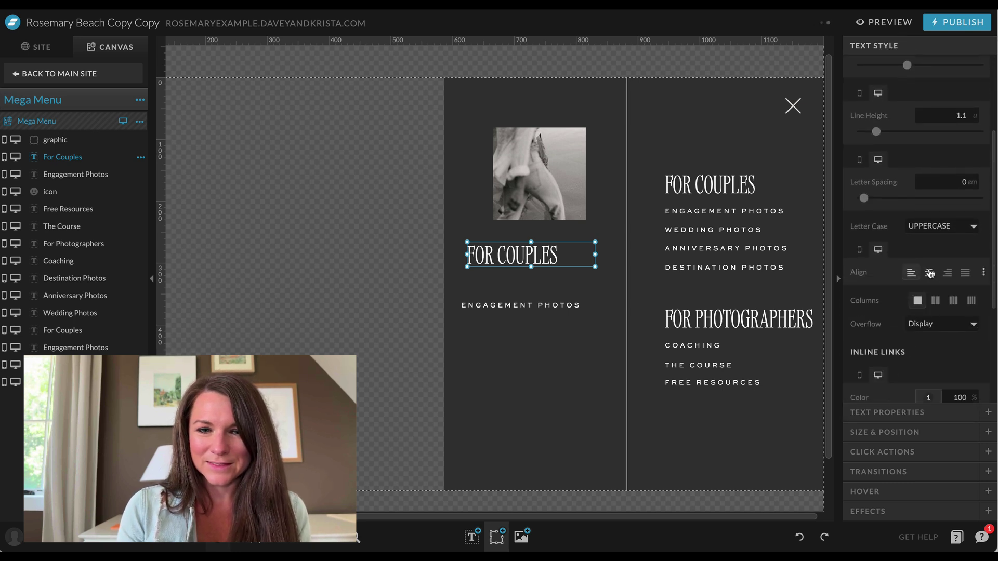
{"action": "left_click", "coordinate": [930, 273]}
{"action": "left_click", "coordinate": [575, 308]}
{"action": "left_click", "coordinate": [929, 245]}
{"action": "left_click", "coordinate": [498, 256]}
{"action": "left_click_drag", "start_coordinate": [539, 254], "coordinate": [542, 247]}
Retype the heading as FREE GUIDE and the link as ENGAGEMENT PHOTO LOCATIONS
{"action": "double_click", "coordinate": [537, 256]}
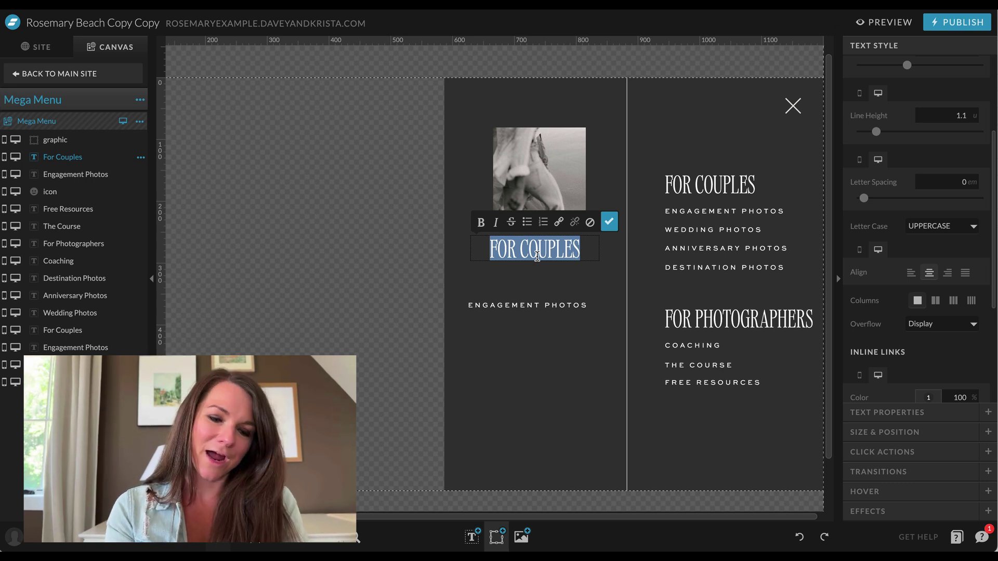
{"action": "type", "text": "FREE GUIDE"}
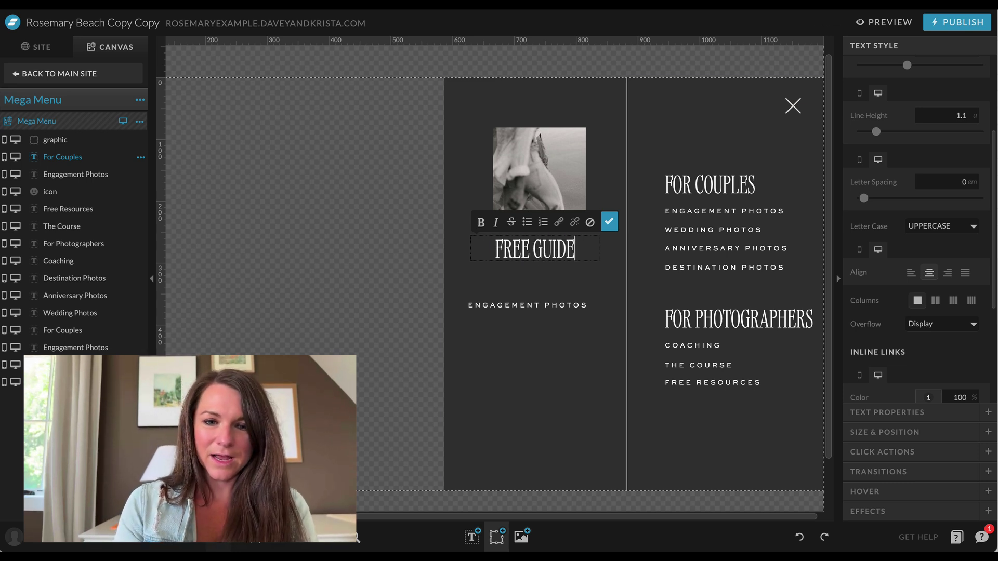
{"action": "left_click", "coordinate": [537, 306]}
{"action": "double_click", "coordinate": [538, 306]}
{"action": "left_click", "coordinate": [589, 306]}
{"action": "key", "text": "ctrl+a"}
{"action": "type", "text": "LOCATIONS"}
{"action": "left_click", "coordinate": [556, 276]}
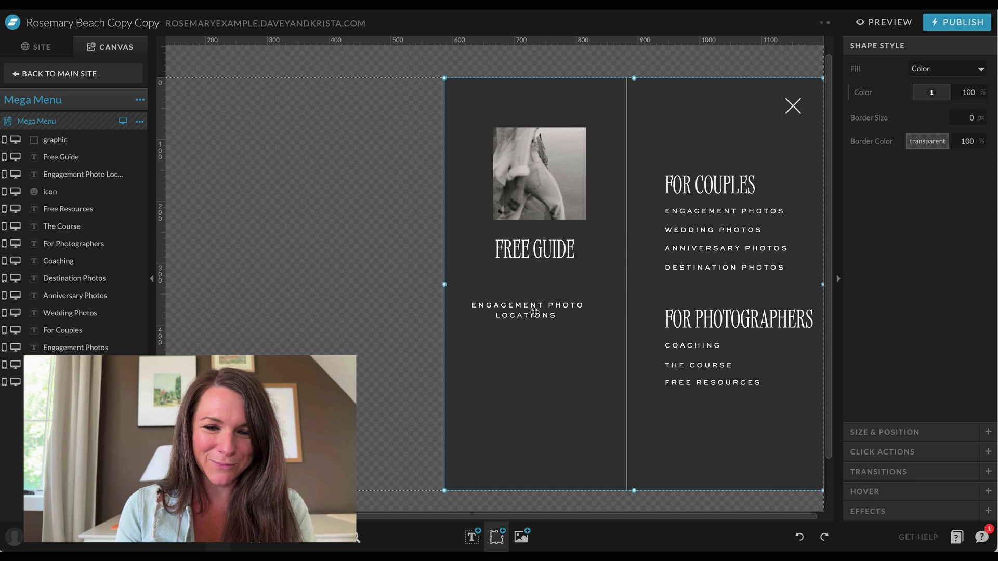
Centre the photo, FREE GUIDE and subtitle on each other and nudge the group left
{"action": "left_click", "coordinate": [535, 306]}
{"action": "left_click_drag", "start_coordinate": [535, 306], "coordinate": [551, 274]}
{"action": "left_click", "coordinate": [535, 249], "text": "shift"}
{"action": "left_click", "coordinate": [554, 184], "text": "shift"}
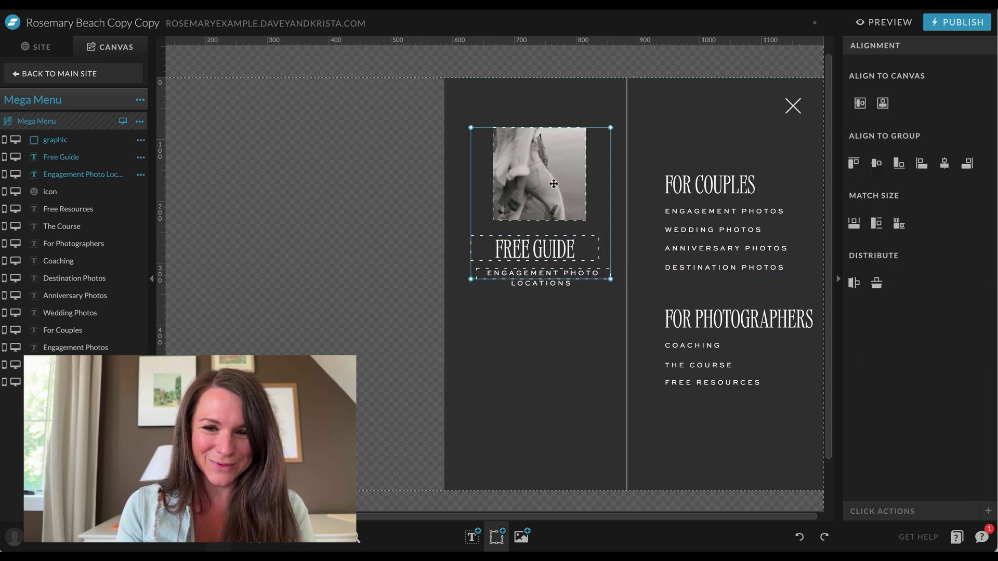
{"action": "left_click", "coordinate": [943, 165]}
{"action": "left_click", "coordinate": [504, 329]}
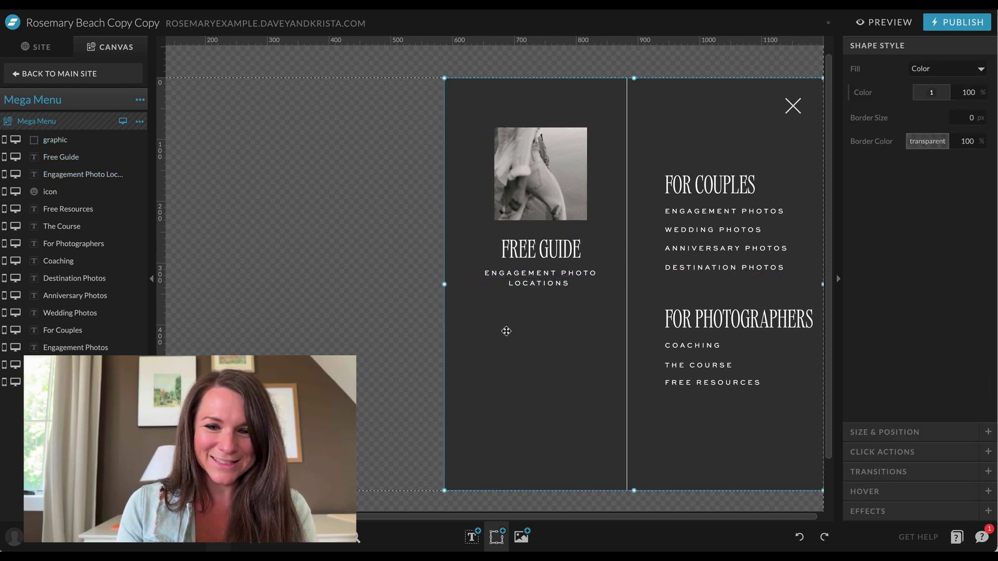
{"action": "left_click", "coordinate": [542, 273]}
{"action": "left_click", "coordinate": [551, 248], "text": "shift"}
{"action": "left_click", "coordinate": [547, 178]}
{"action": "left_click", "coordinate": [549, 255], "text": "shift"}
{"action": "left_click", "coordinate": [549, 274], "text": "shift"}
{"action": "key", "text": "Left"}
{"action": "key", "text": "Left"}
Duplicate the Free Guide promo below the original and shrink the stack to fit
{"action": "key", "text": "ctrl+d"}
{"action": "left_click_drag", "start_coordinate": [562, 172], "coordinate": [557, 358]}
{"action": "left_click", "coordinate": [440, 147]}
{"action": "left_click_drag", "start_coordinate": [386, 147], "coordinate": [583, 474]}
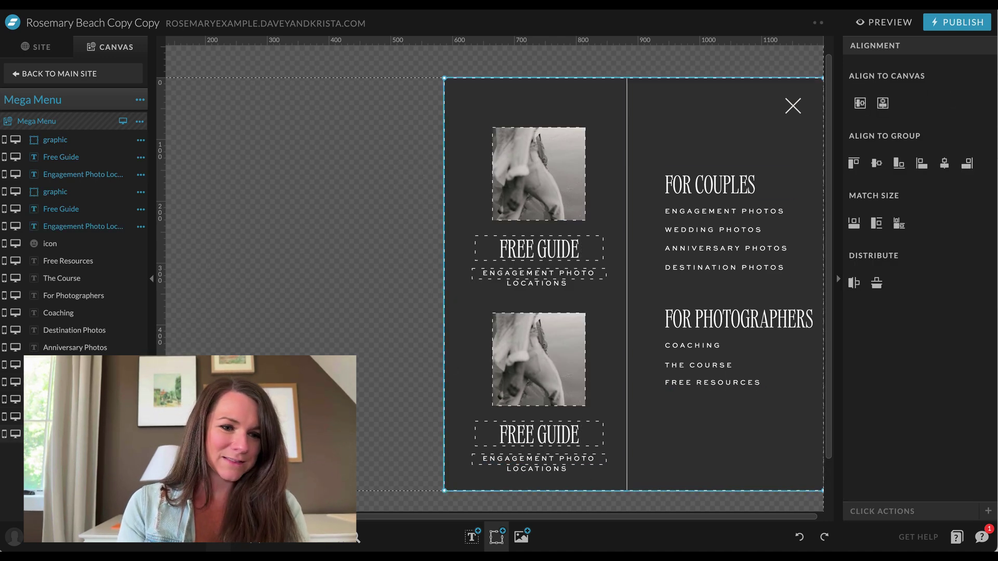
{"action": "left_click_drag", "start_coordinate": [607, 129], "coordinate": [599, 141]}
{"action": "left_click_drag", "start_coordinate": [551, 180], "coordinate": [554, 164]}
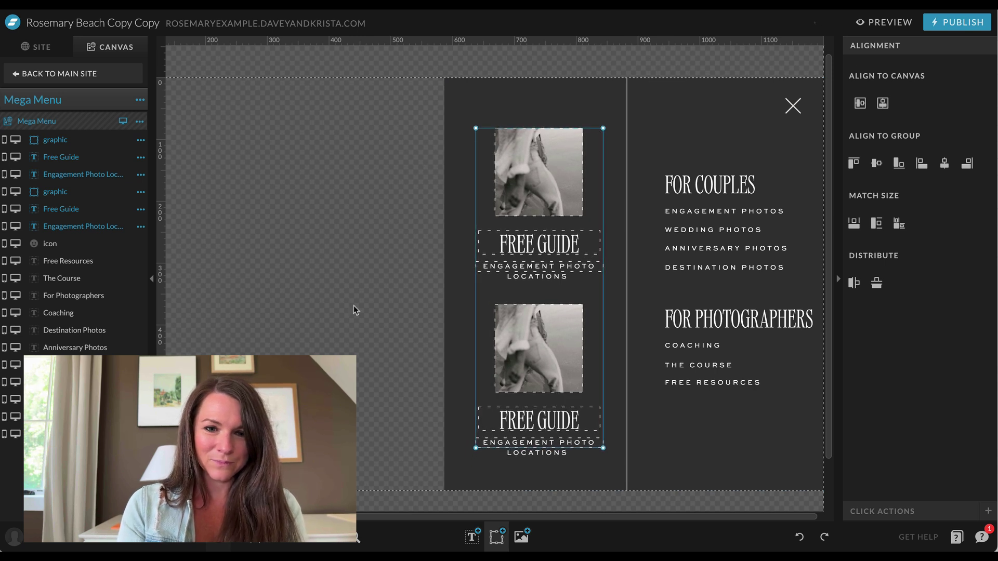
Check the FREE GUIDE and subtitle text styles, then preview the site
{"action": "left_click", "coordinate": [356, 311]}
{"action": "left_click", "coordinate": [538, 266]}
{"action": "left_click", "coordinate": [539, 245]}
{"action": "left_click", "coordinate": [572, 438]}
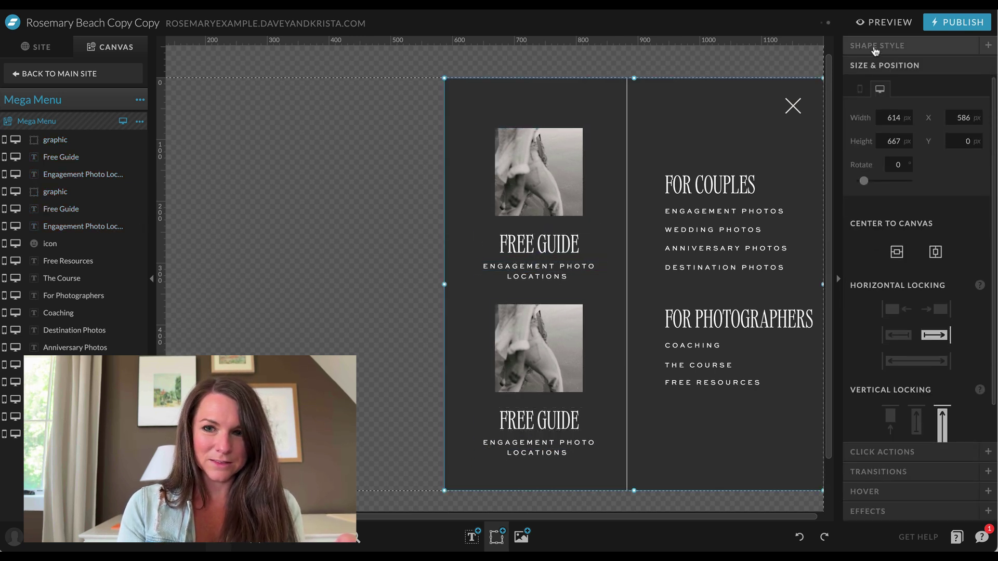
{"action": "left_click", "coordinate": [526, 255]}
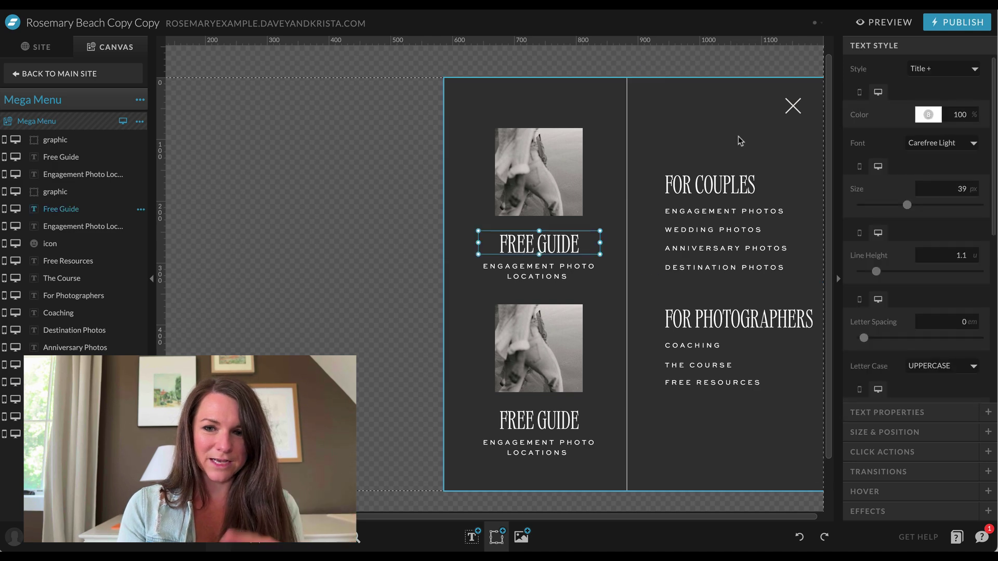
{"action": "left_click", "coordinate": [539, 443]}
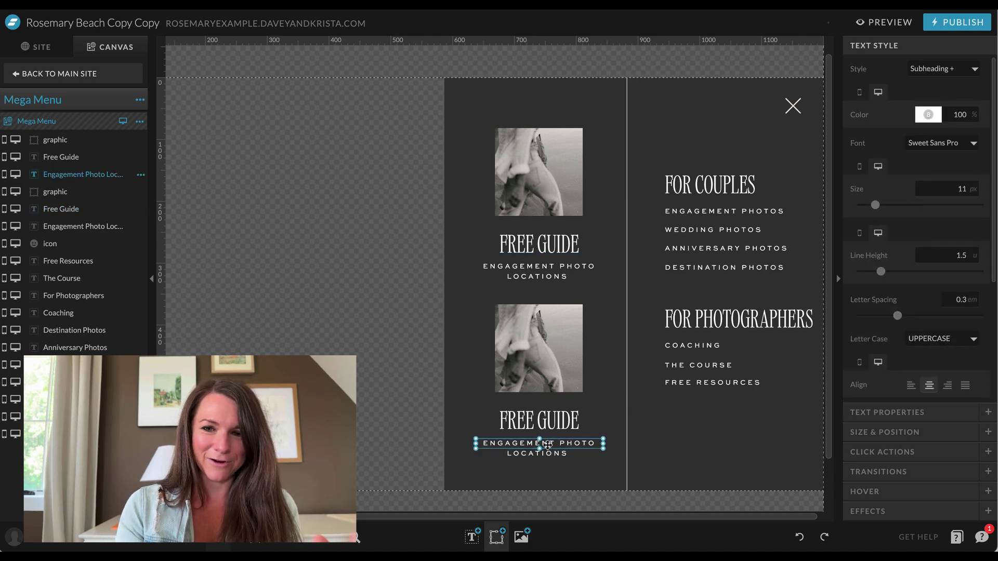
{"action": "left_click", "coordinate": [901, 30]}
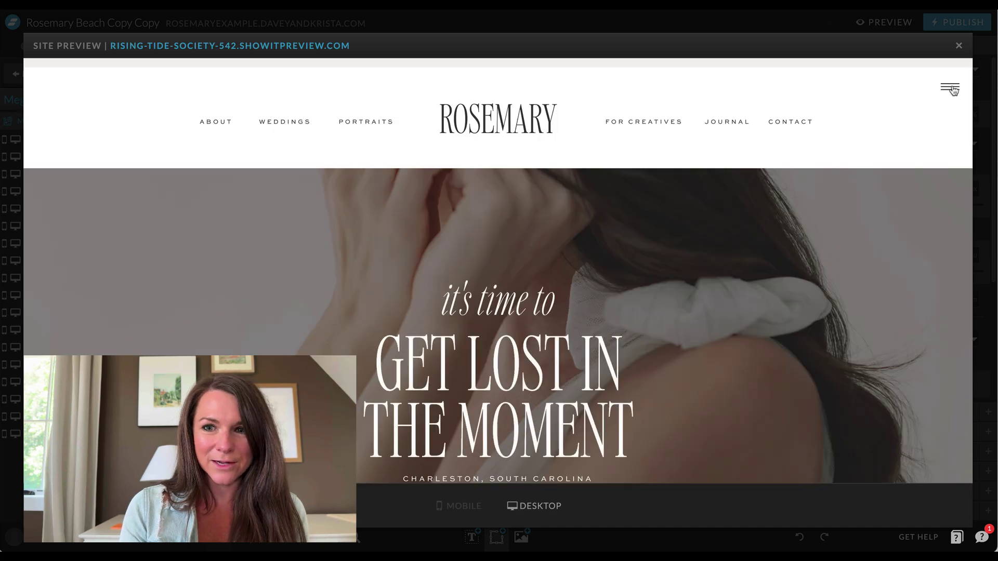
Open the Mega Menu in the preview and dismiss the email sign-up popup
{"action": "left_click", "coordinate": [951, 89]}
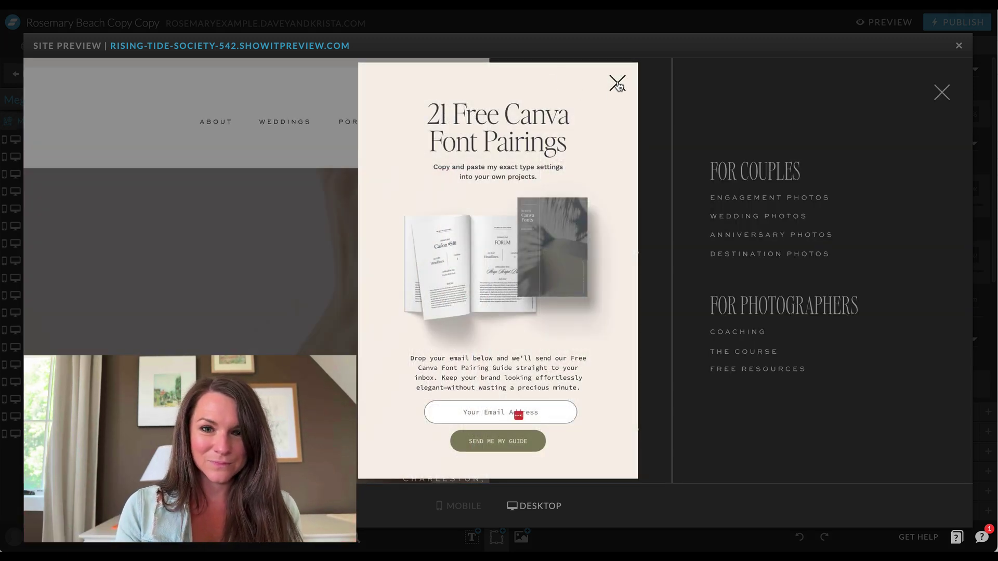
{"action": "left_click", "coordinate": [619, 84]}
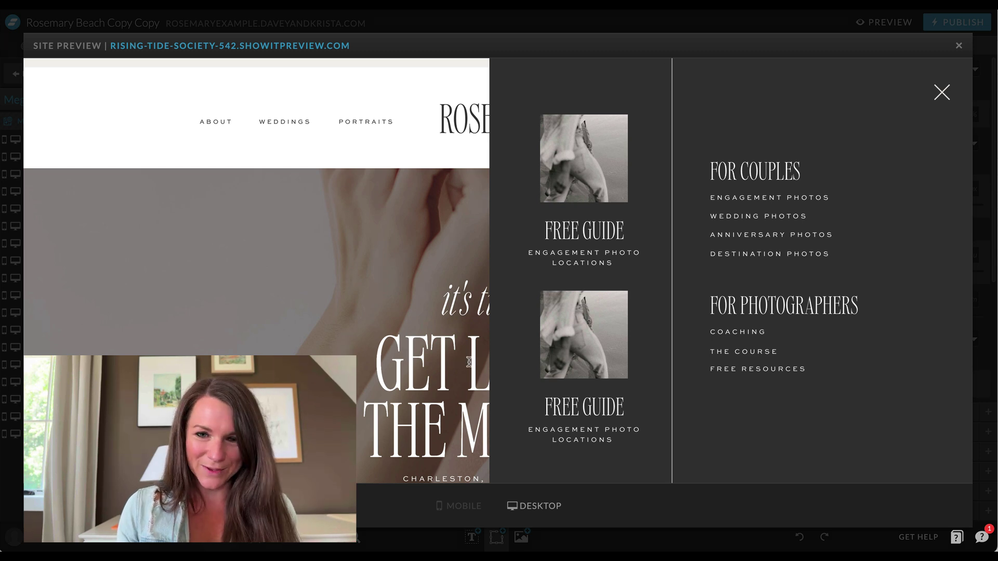